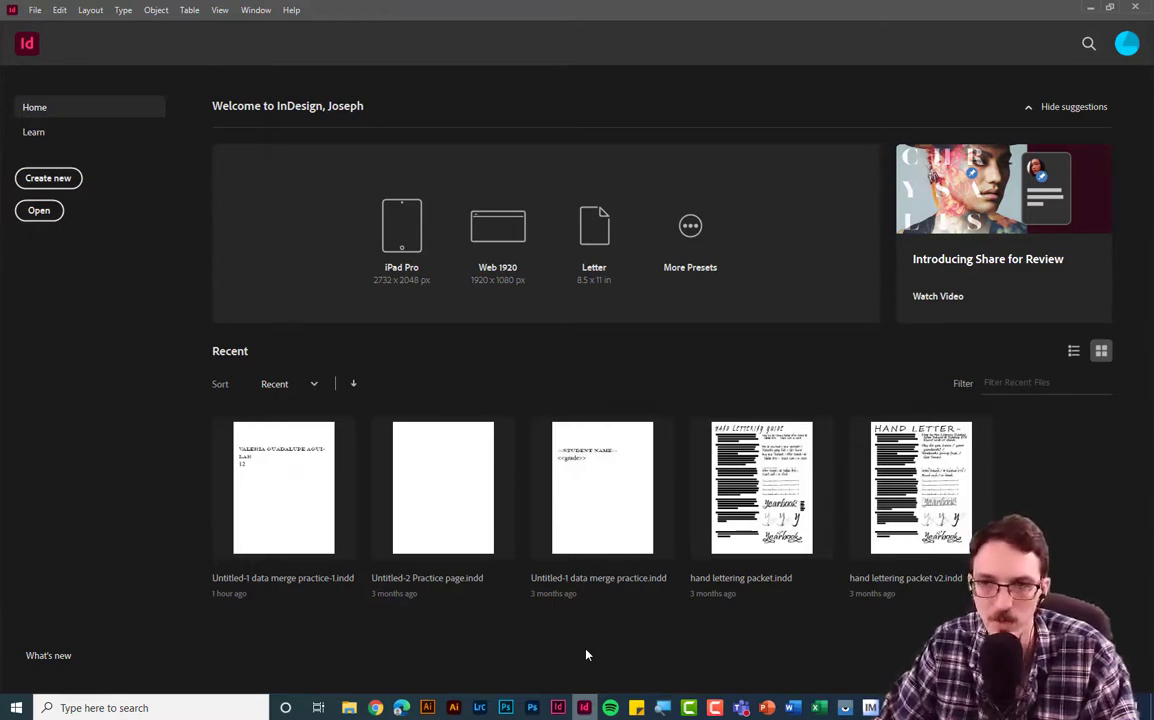
- Minimize InDesign and browse File Explorer to the Photography 2 folder
click(1095, 8)
click(572, 443)
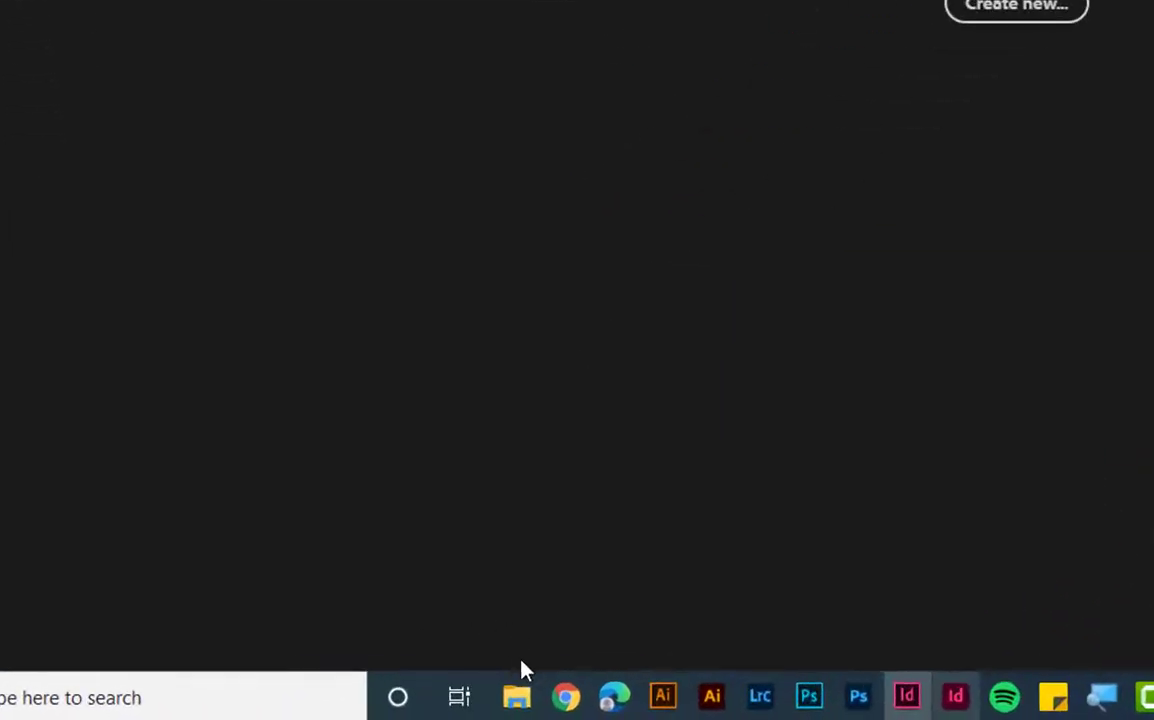
click(580, 700)
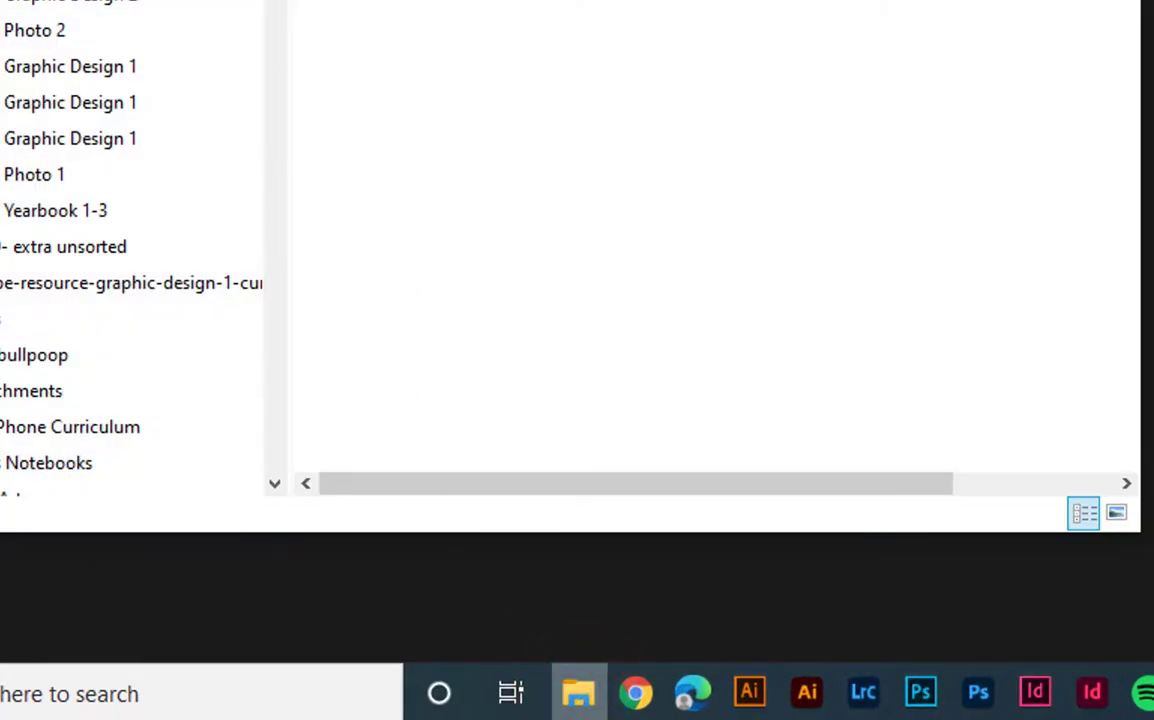
scroll(130, 250, down, 5)
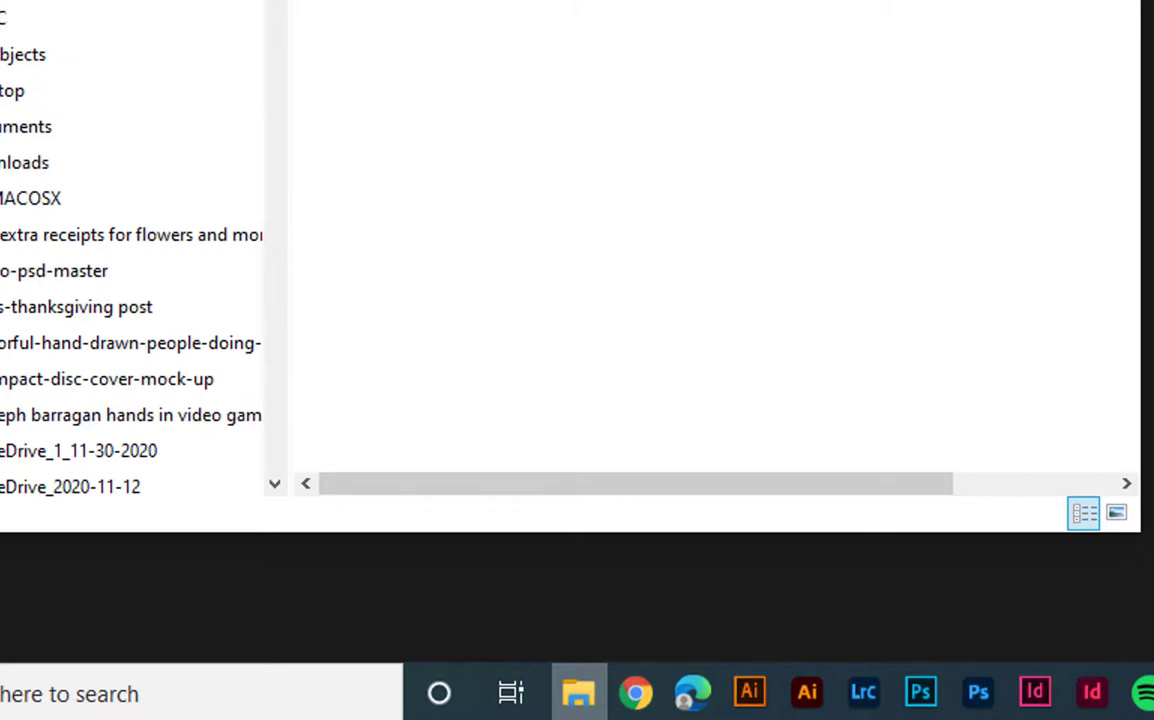
scroll(142, 257, up, 5)
click(211, 275)
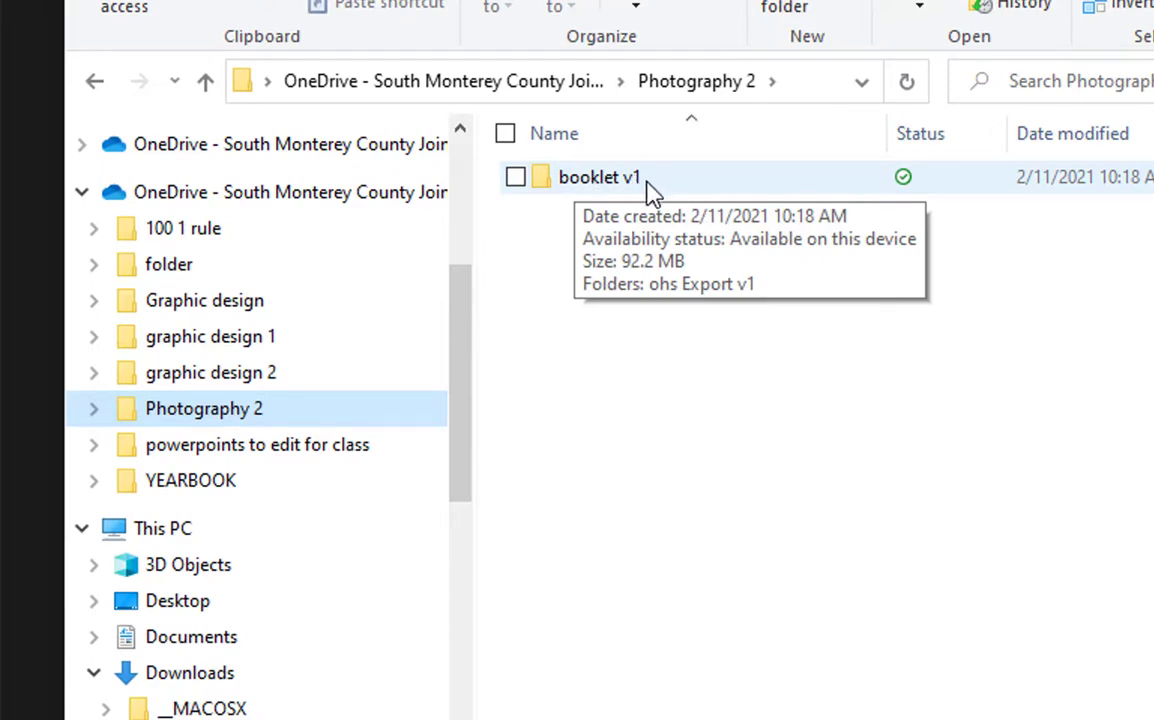
- Open booklet v1, preview the ohs Export v1 photos, then return to booklet v1
click(597, 228)
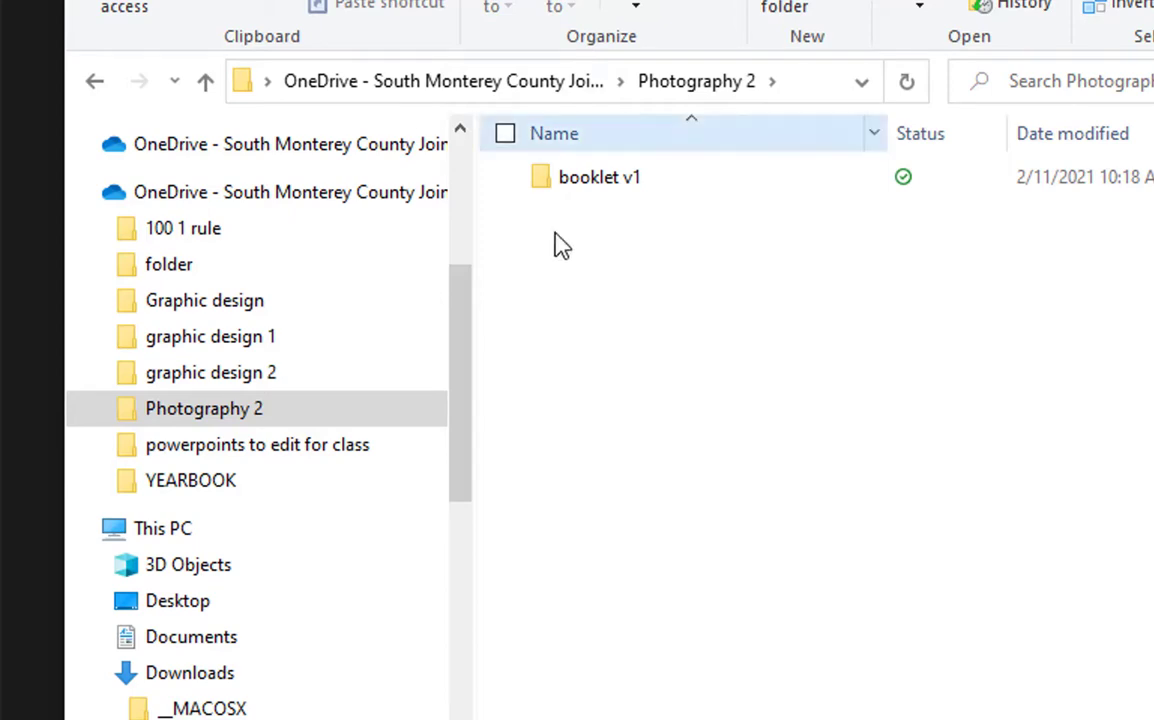
mouse_move(598, 200)
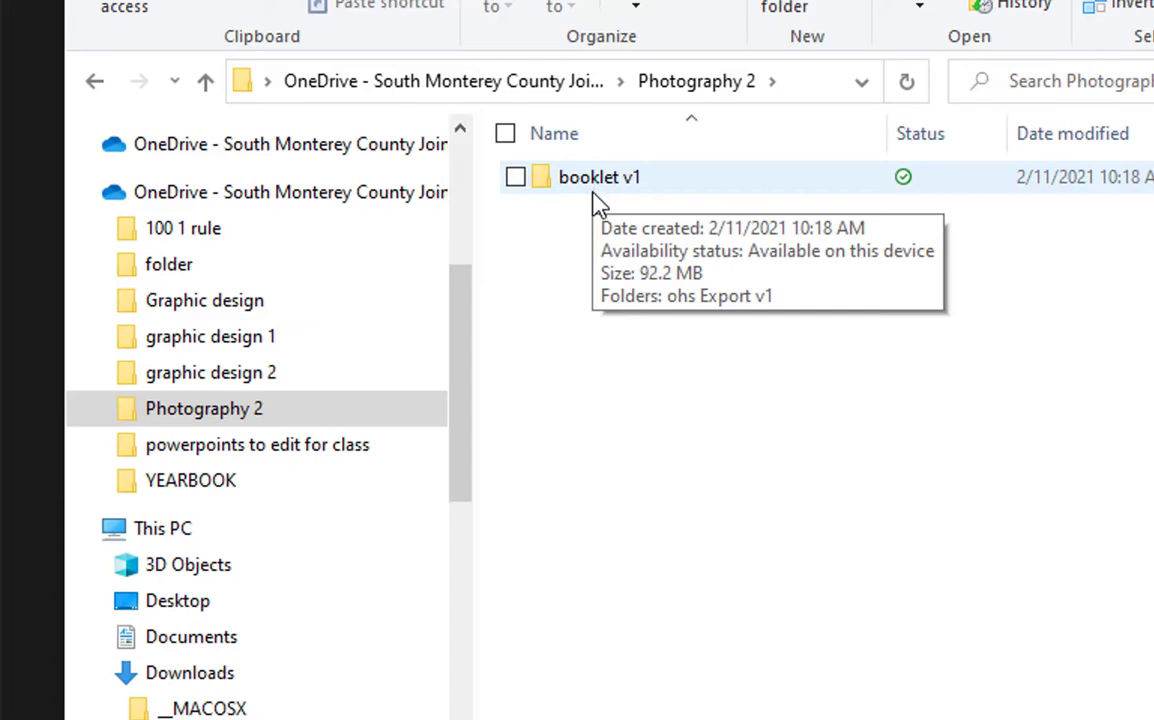
click(592, 190)
double_click(592, 190)
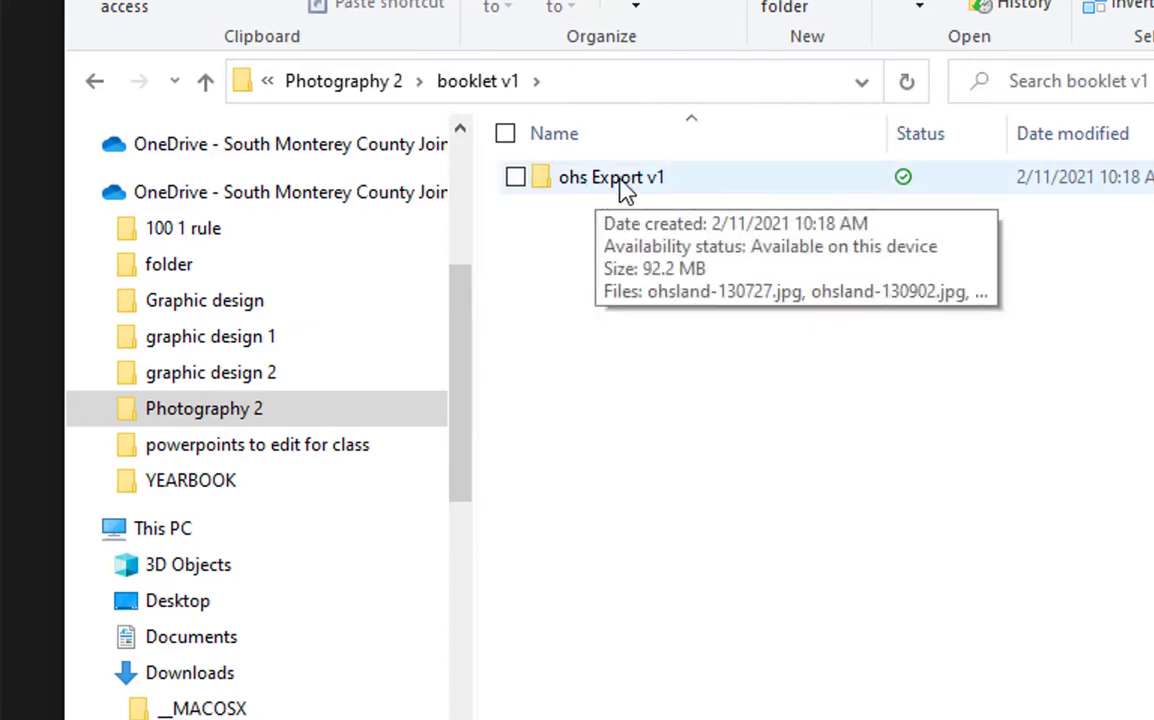
double_click(622, 186)
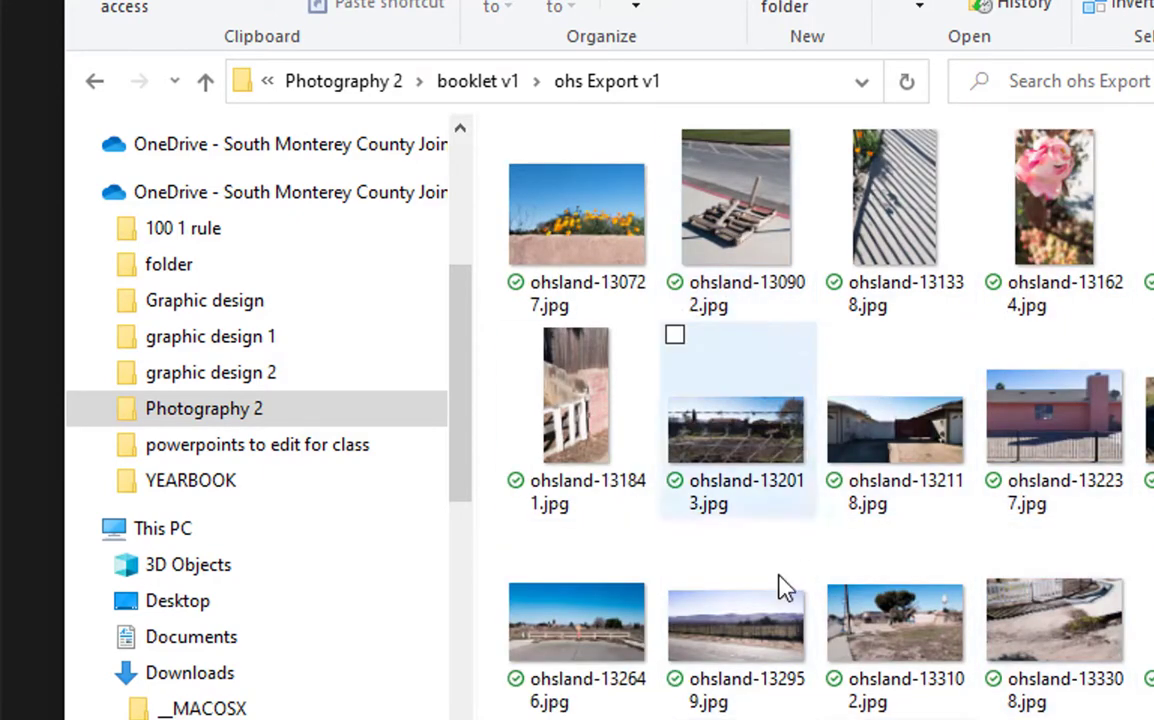
click(505, 97)
click(605, 265)
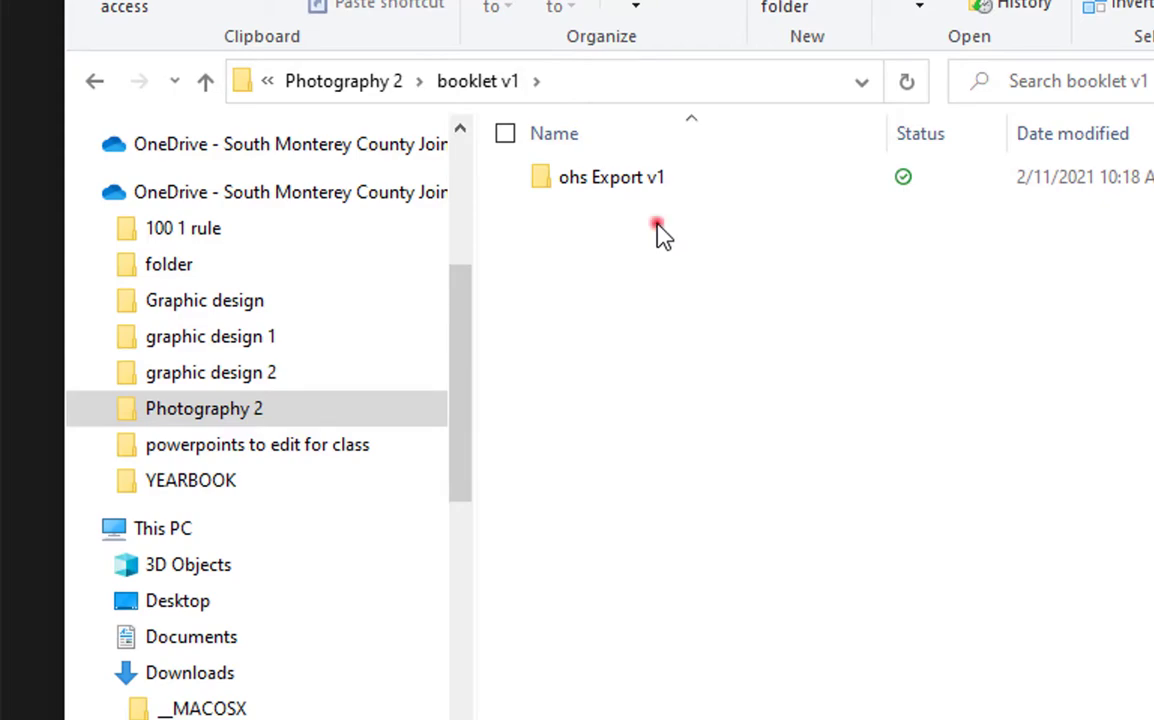
click(658, 228)
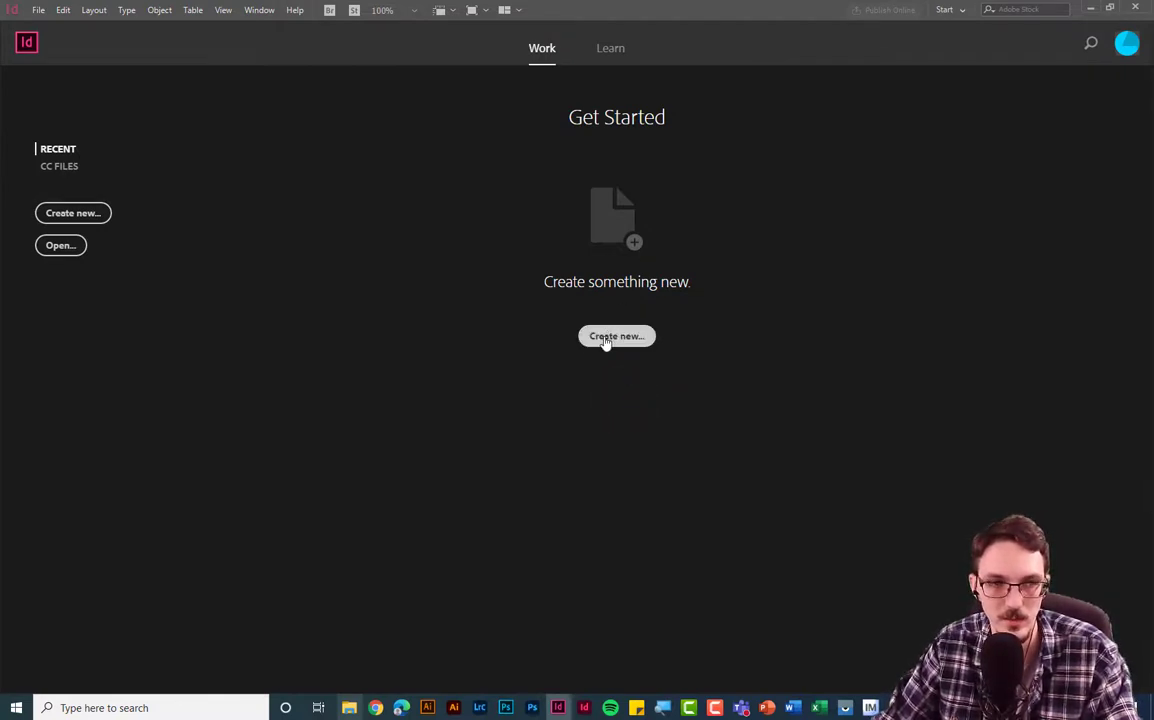
- Start a new Print document at Letter - Half (5.5 × 8.5 in) with units in inches
click(38, 10)
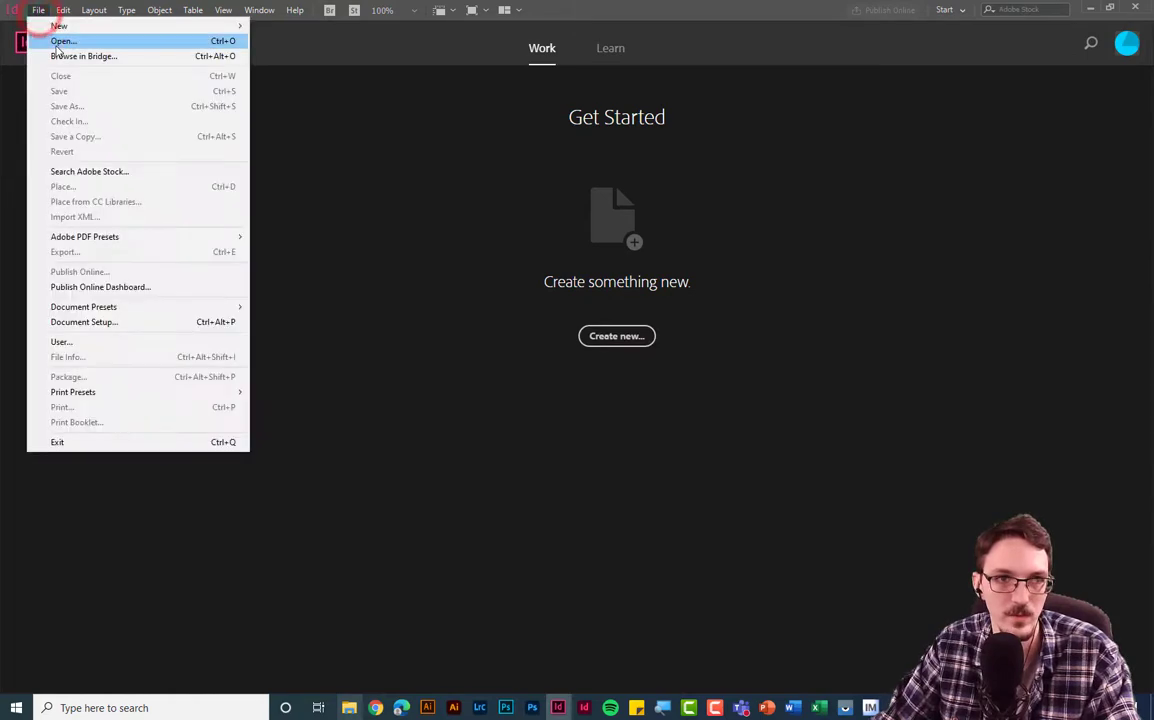
click(633, 340)
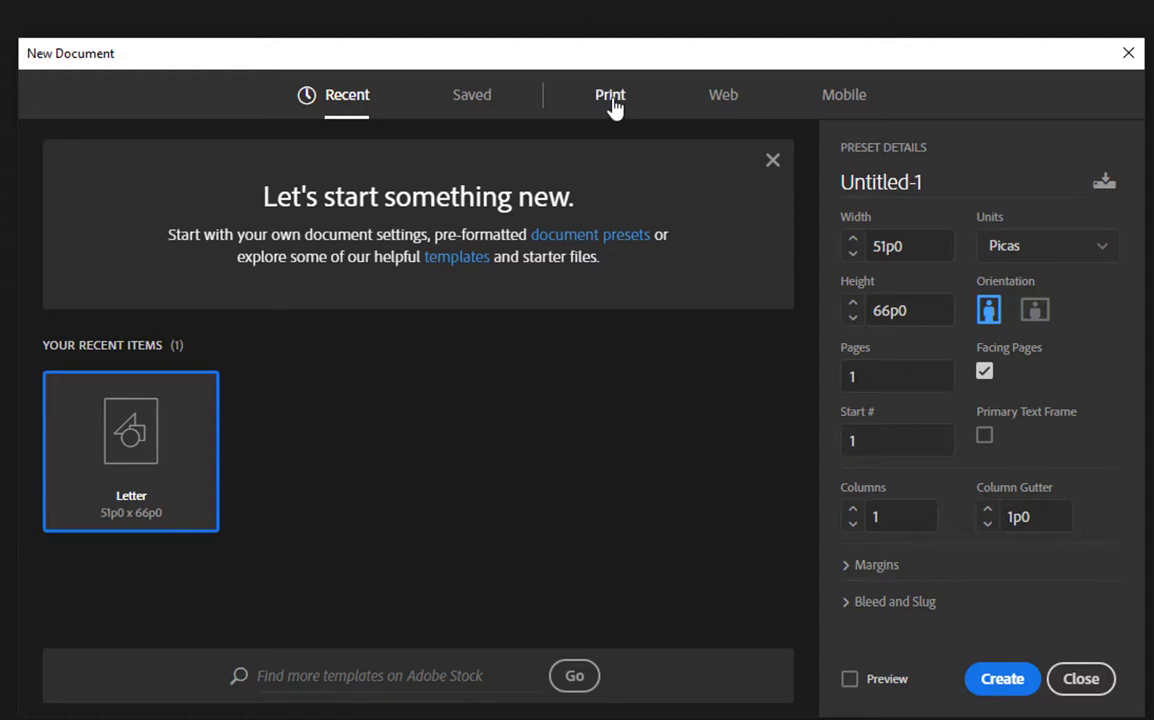
click(610, 97)
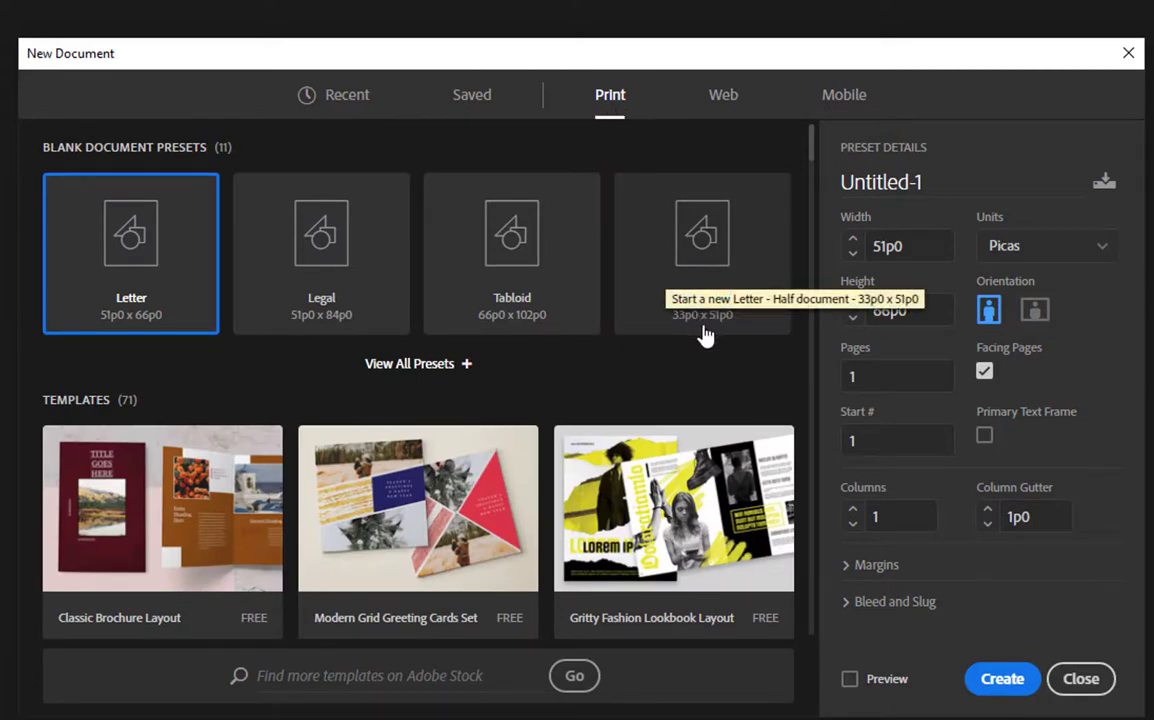
click(704, 334)
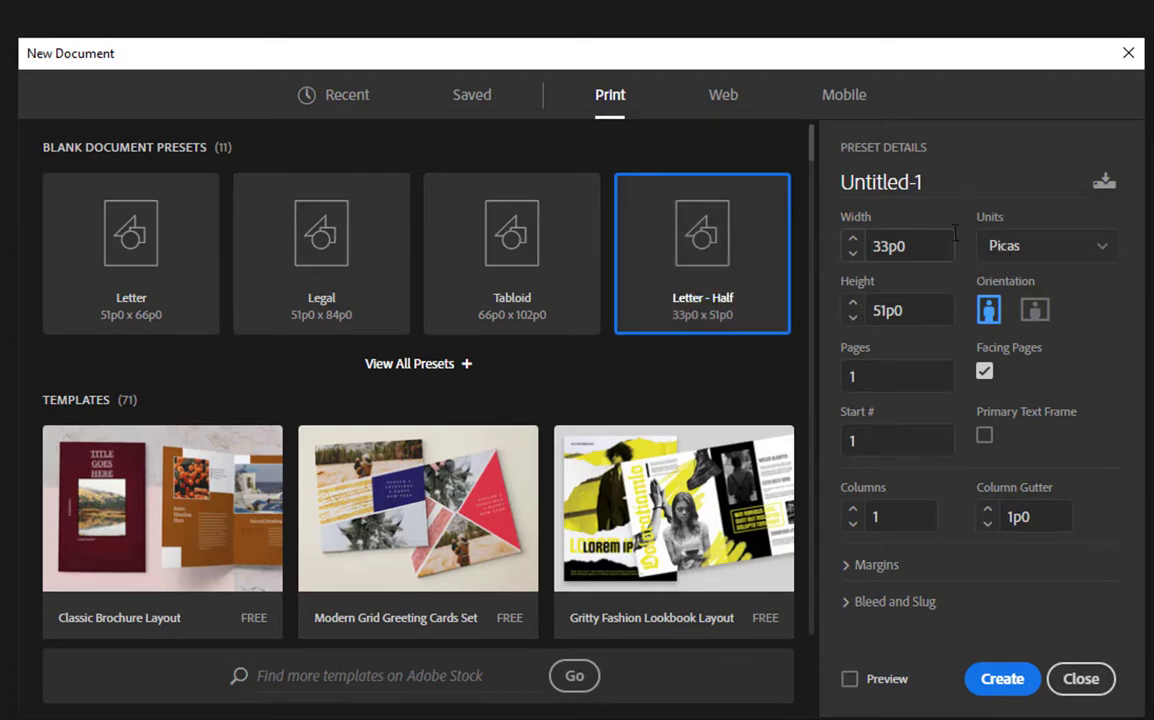
click(1053, 248)
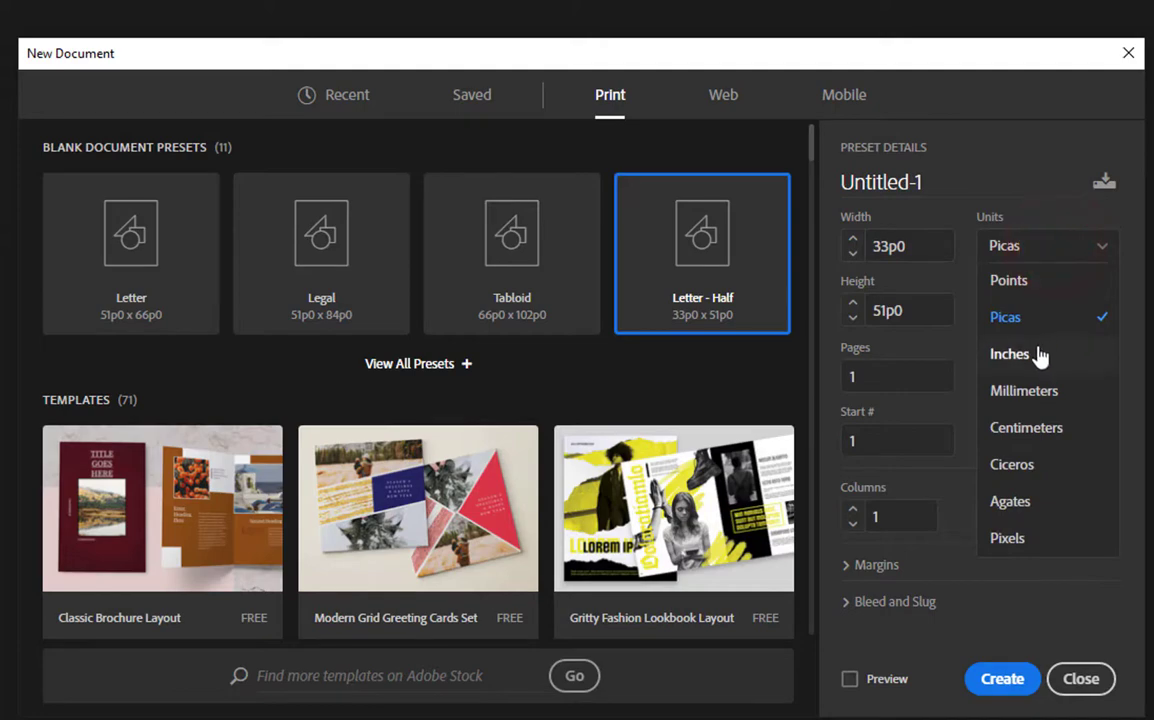
click(1040, 354)
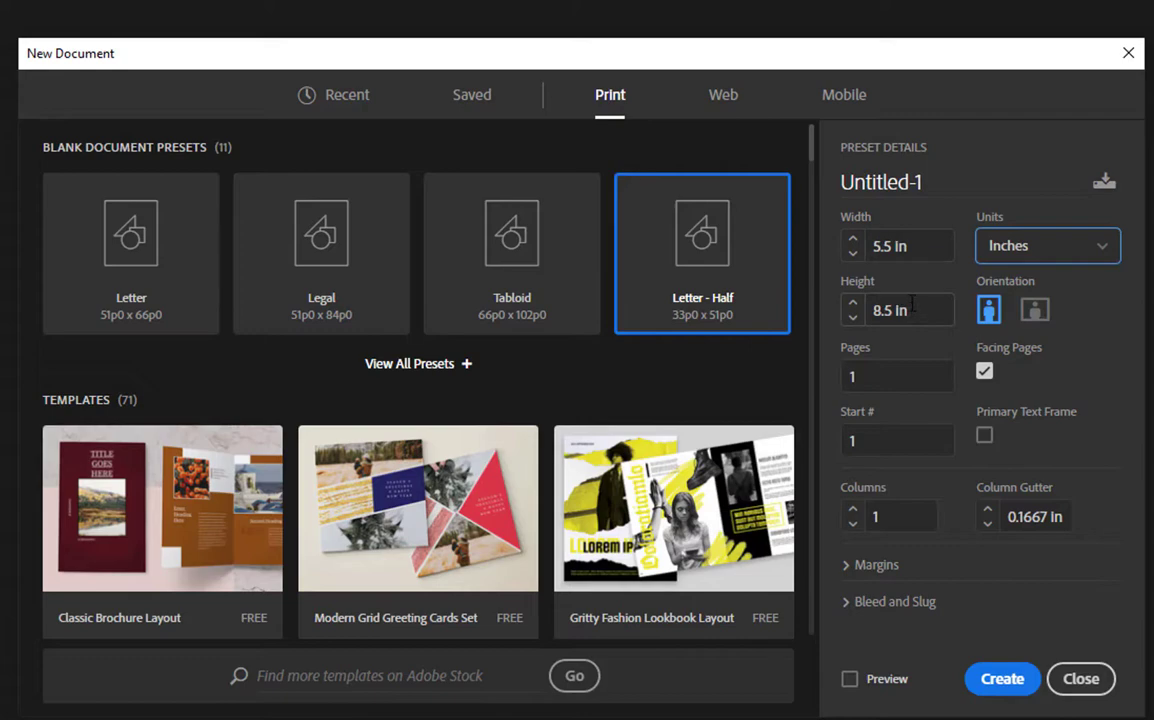
drag(940, 183, 828, 190)
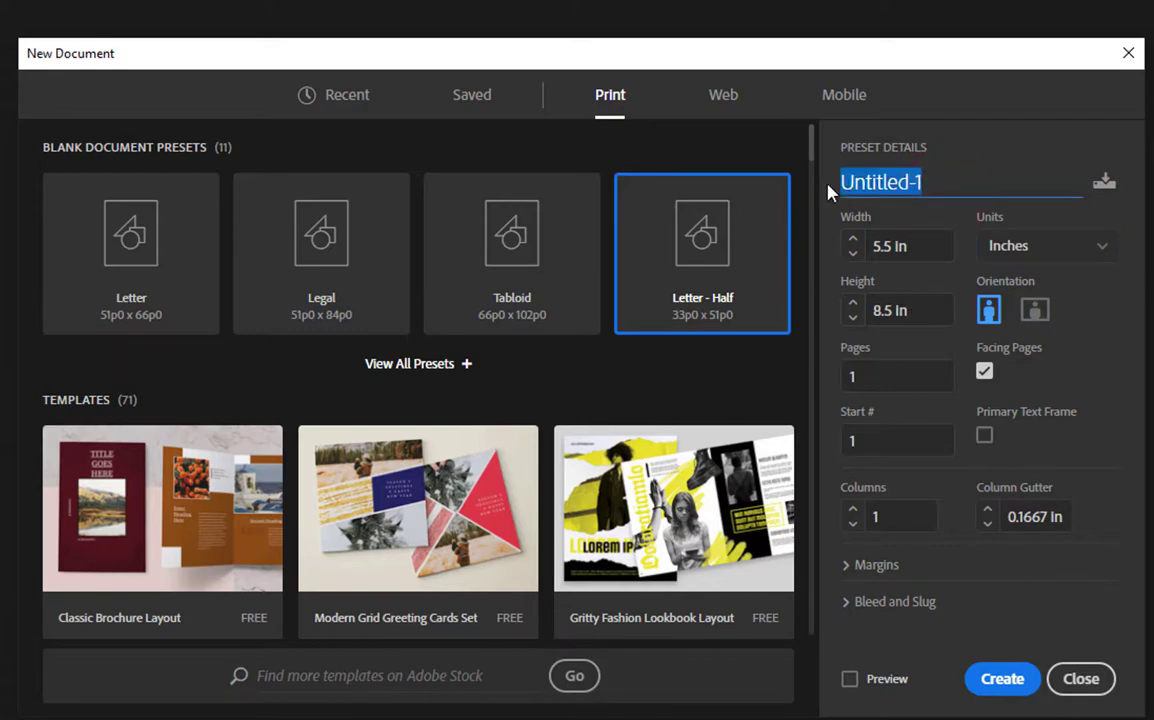
- Name the document 'photo booklet v1', set Pages to 16, and enable Preview
text(photo )
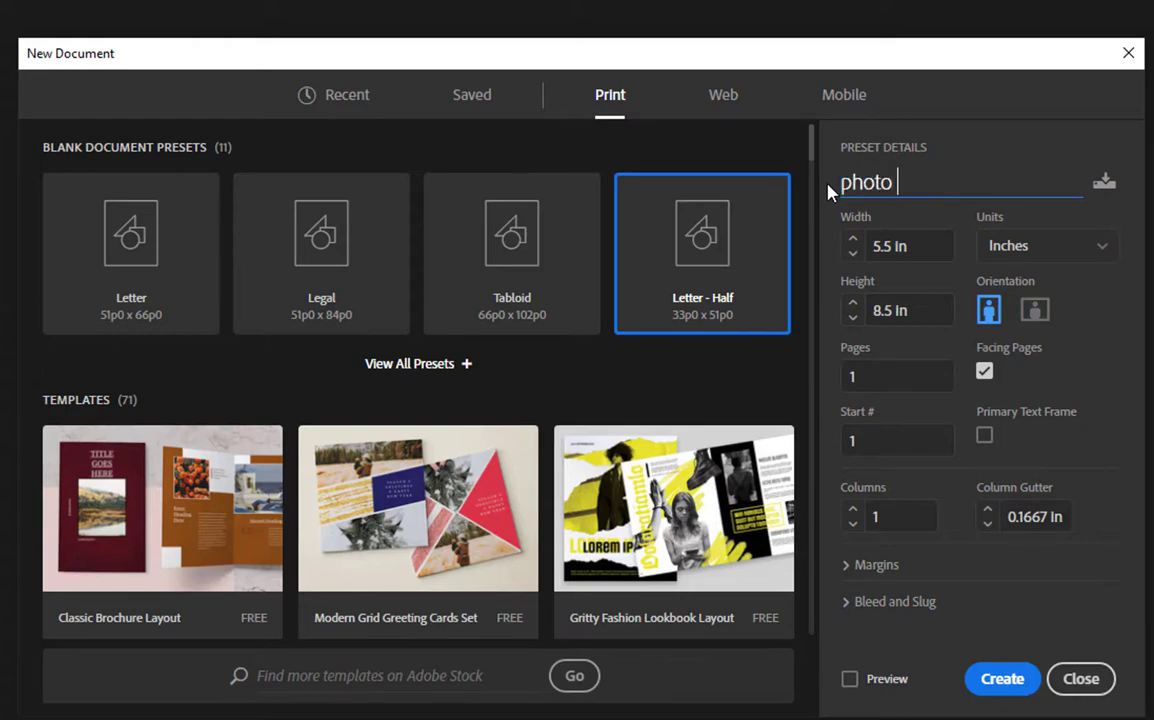
text(booklet v)
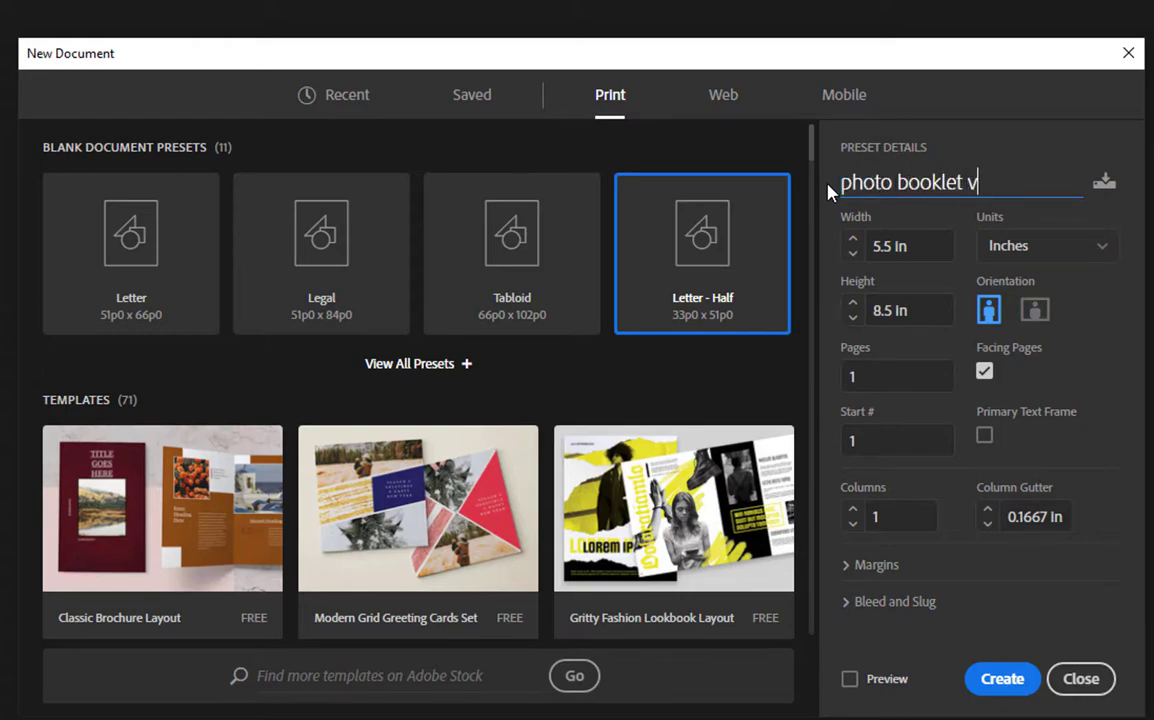
text(1)
click(859, 375)
text(16)
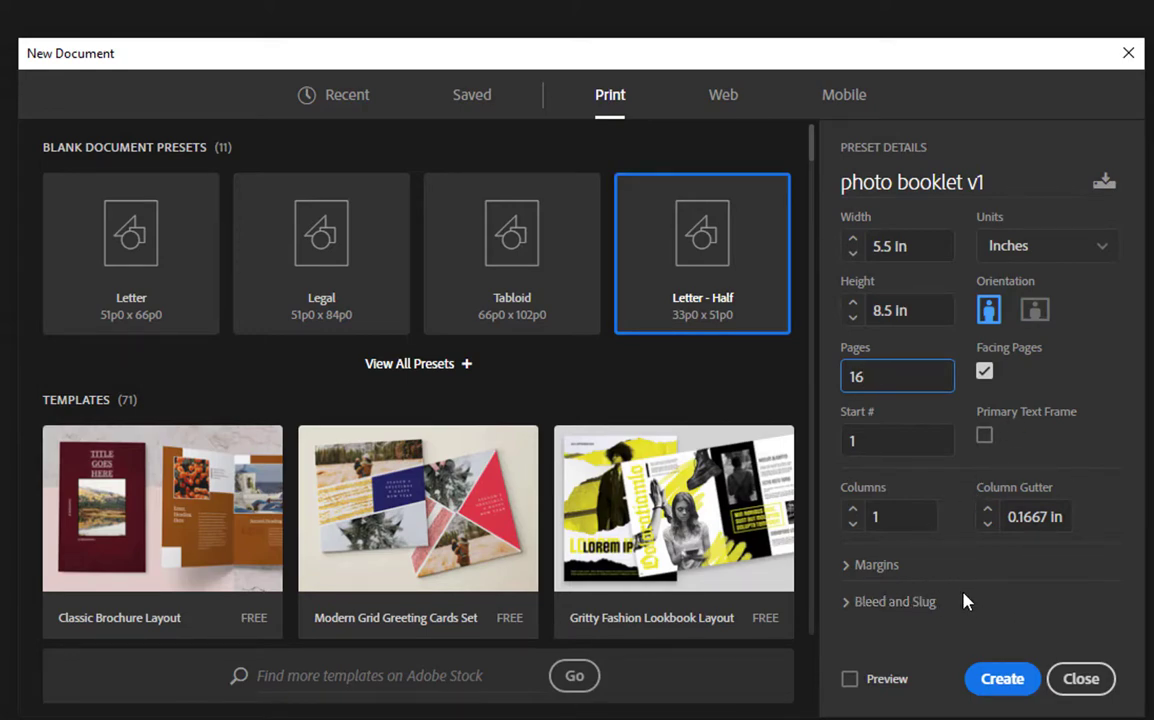
click(850, 680)
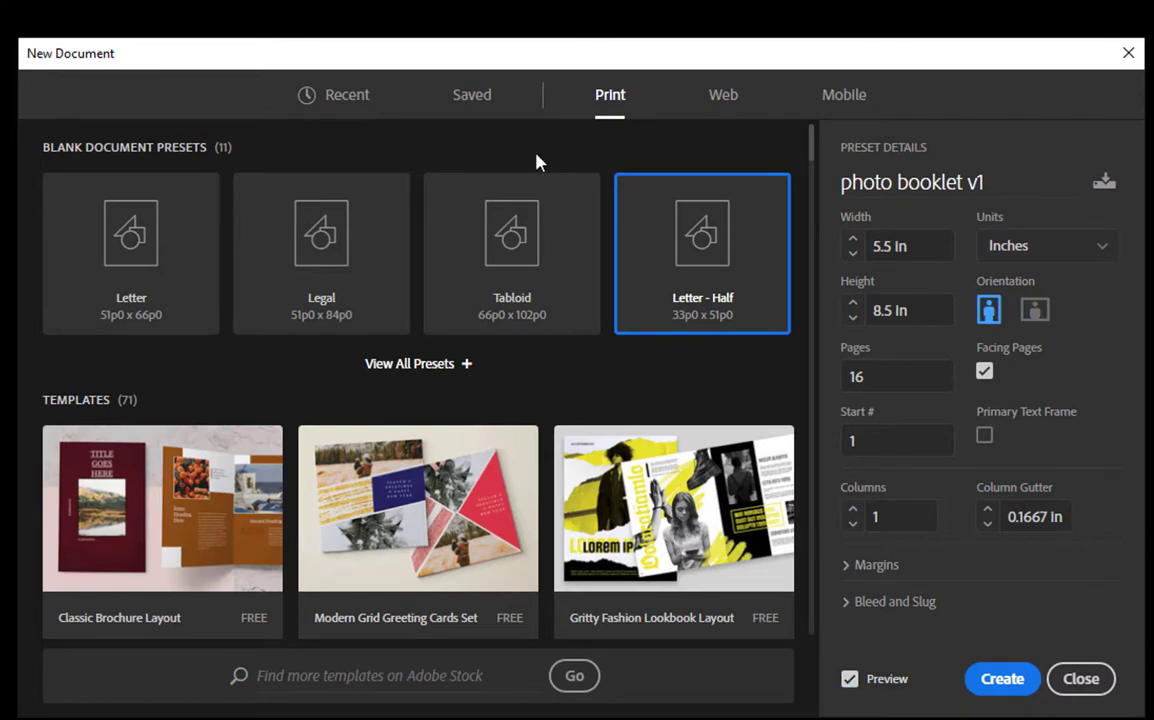
- Create the 16-page photo booklet v1 document and dismiss the shortcuts notification
click(492, 57)
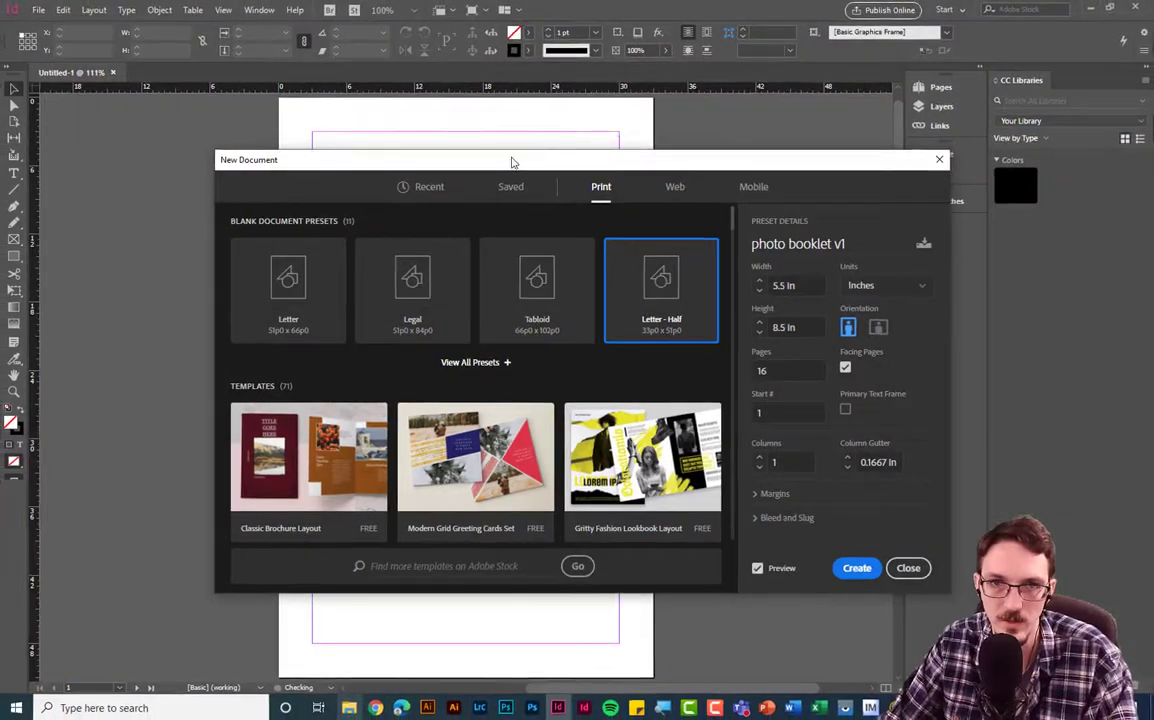
drag(511, 161, 442, 180)
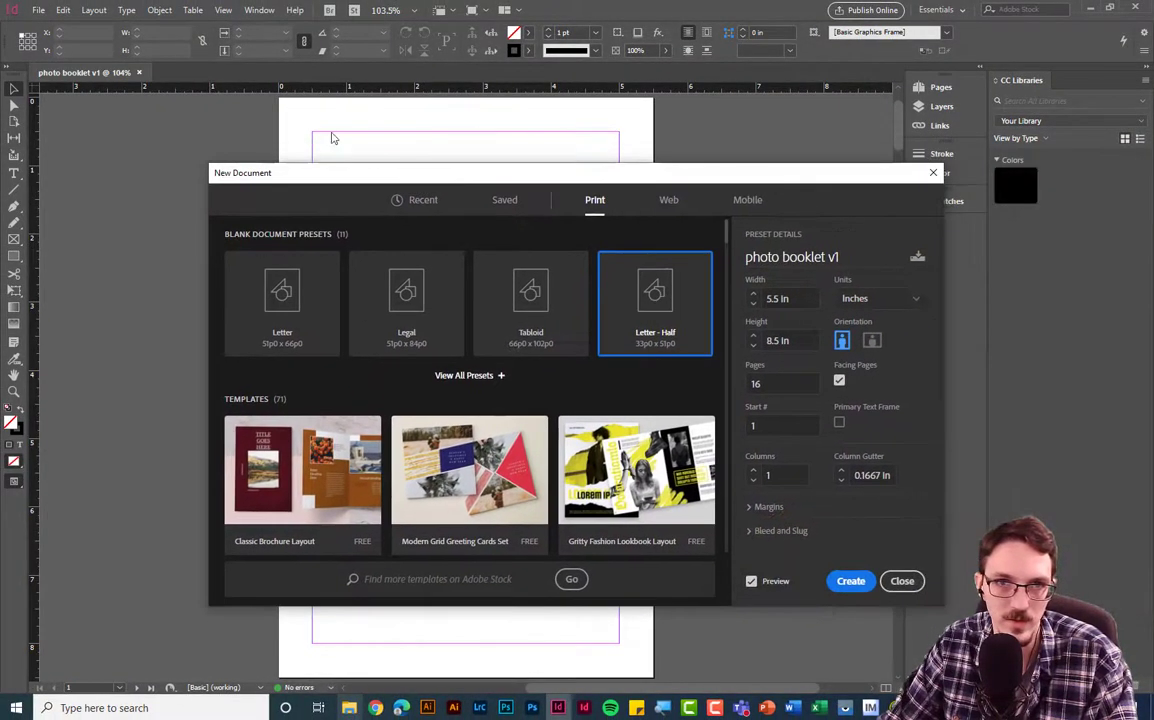
click(851, 582)
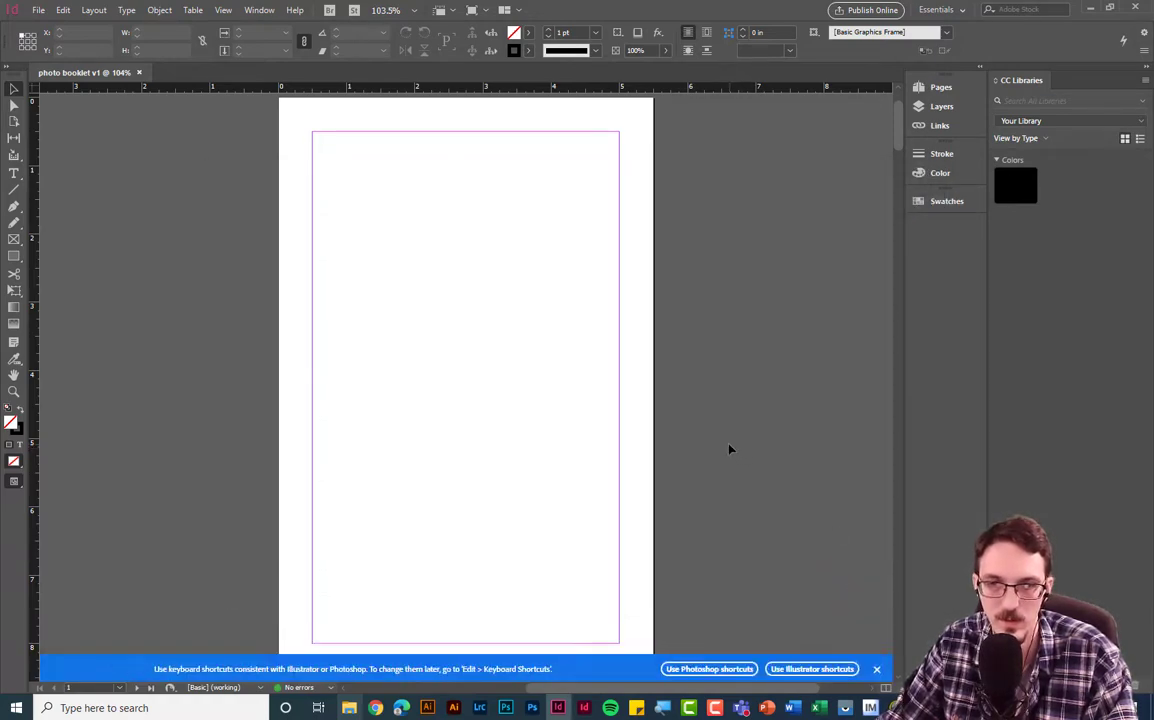
click(876, 670)
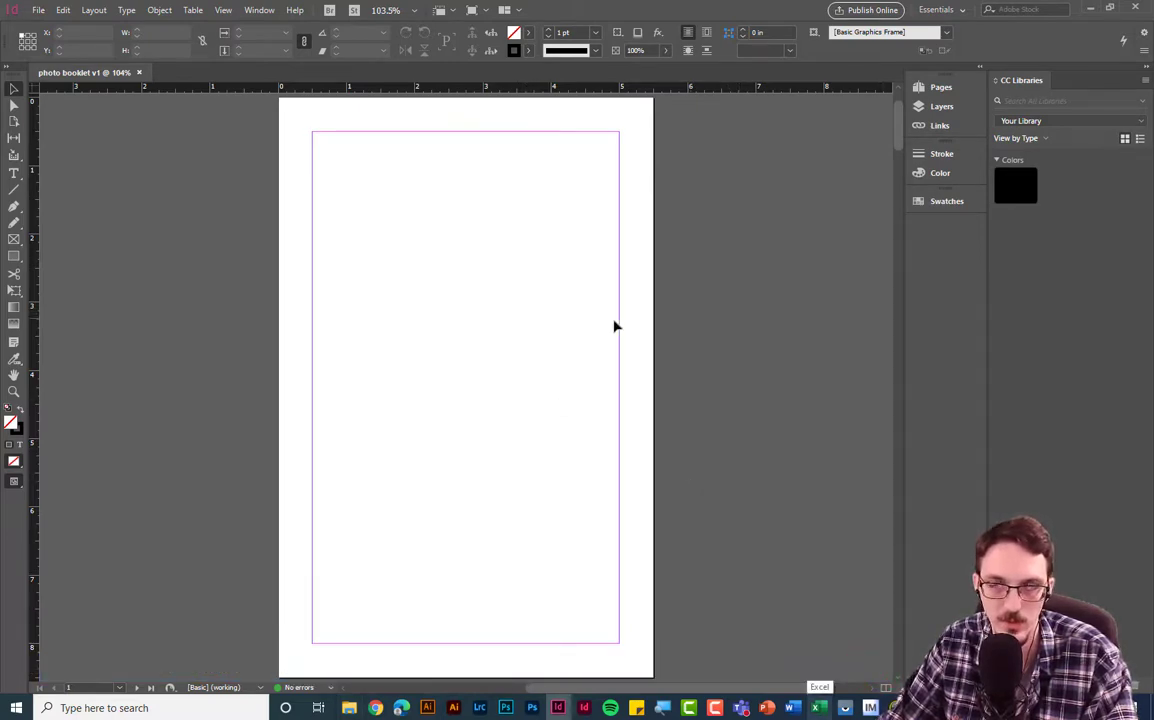
drag(902, 133, 903, 327)
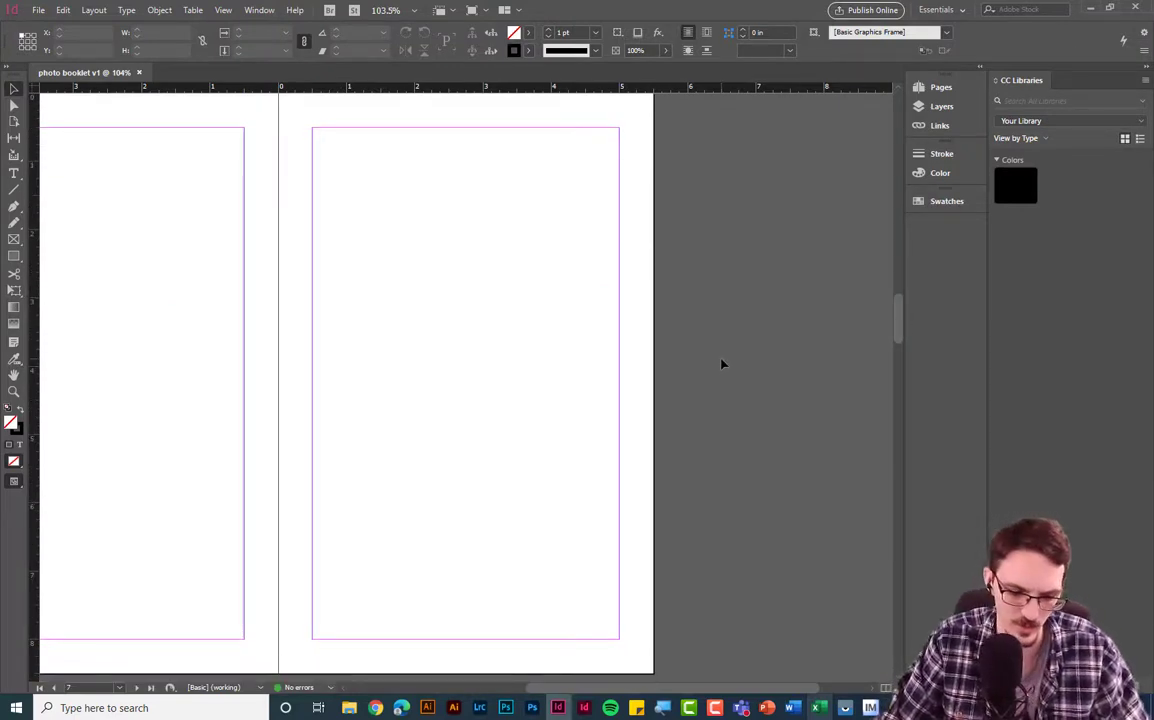
- Zoom out to survey all spreads, then fit page 1 in the window with Ctrl+0
key(ctrl+minus)
key(ctrl+minus)
key(ctrl+minus)
key(ctrl+minus)
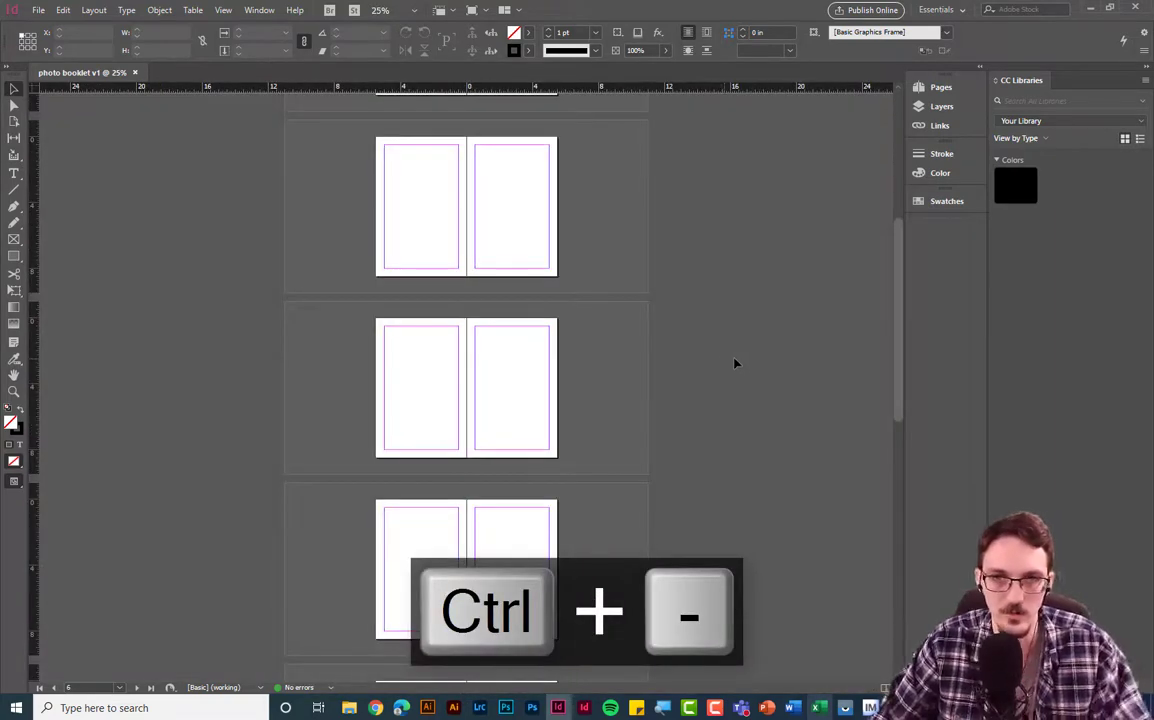
scroll(727, 364, up, 5)
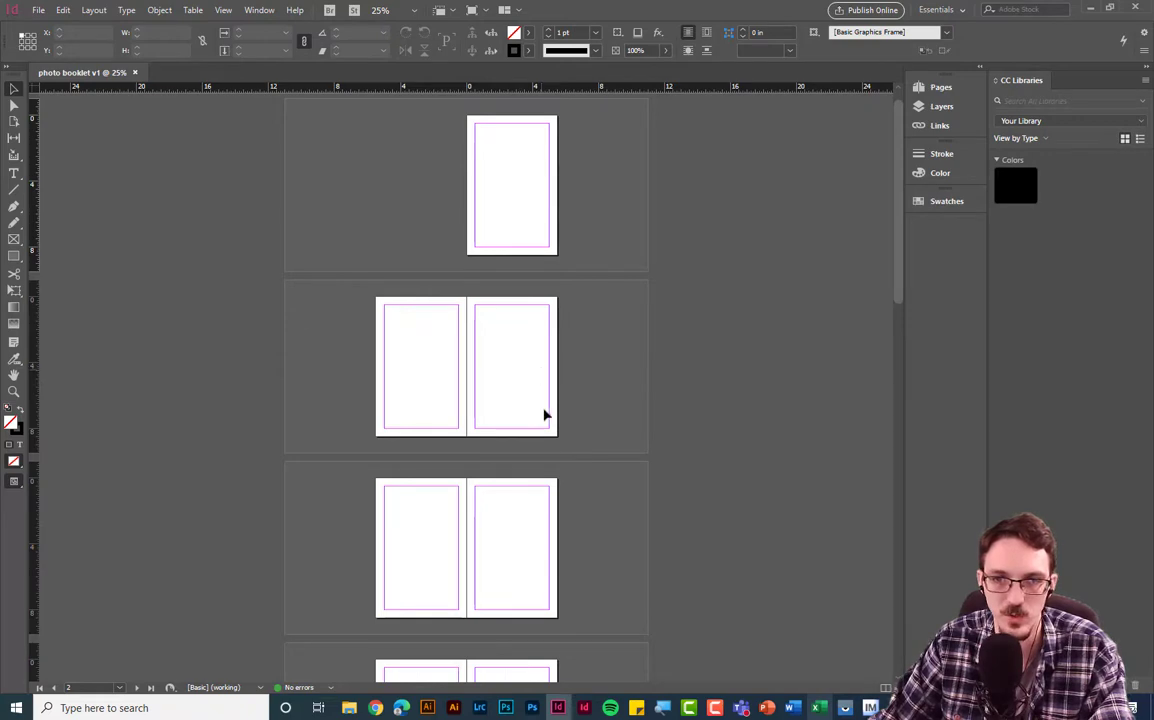
scroll(660, 535, down, 10)
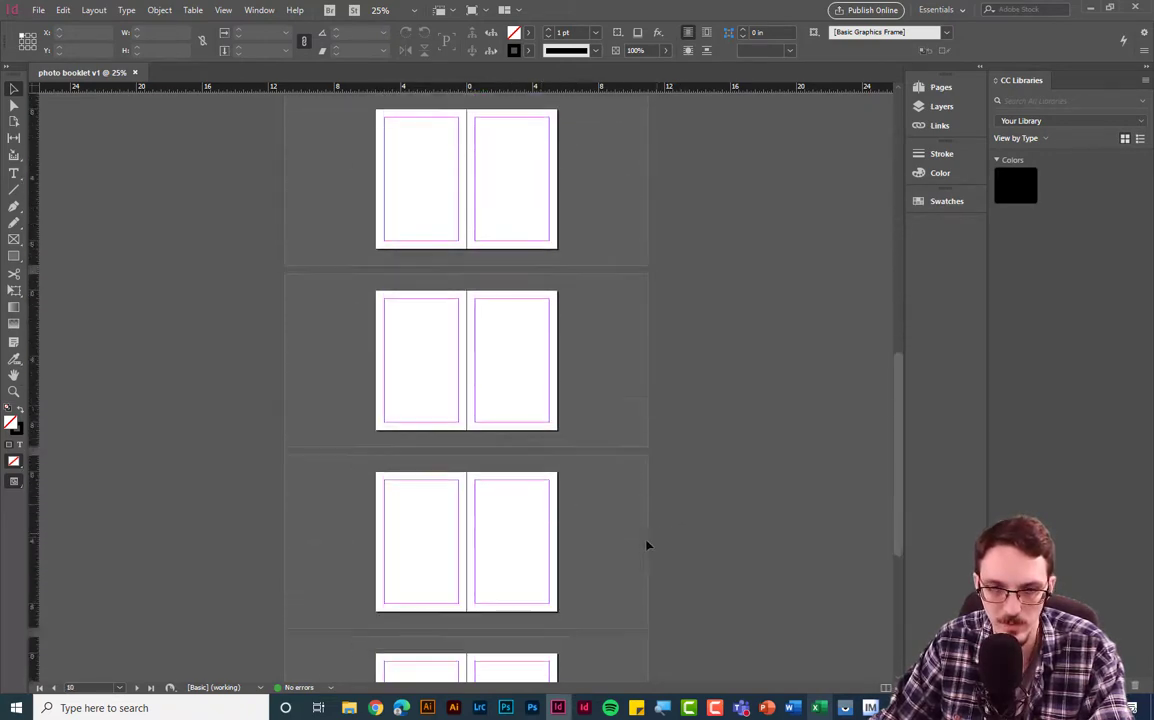
scroll(630, 560, down, 5)
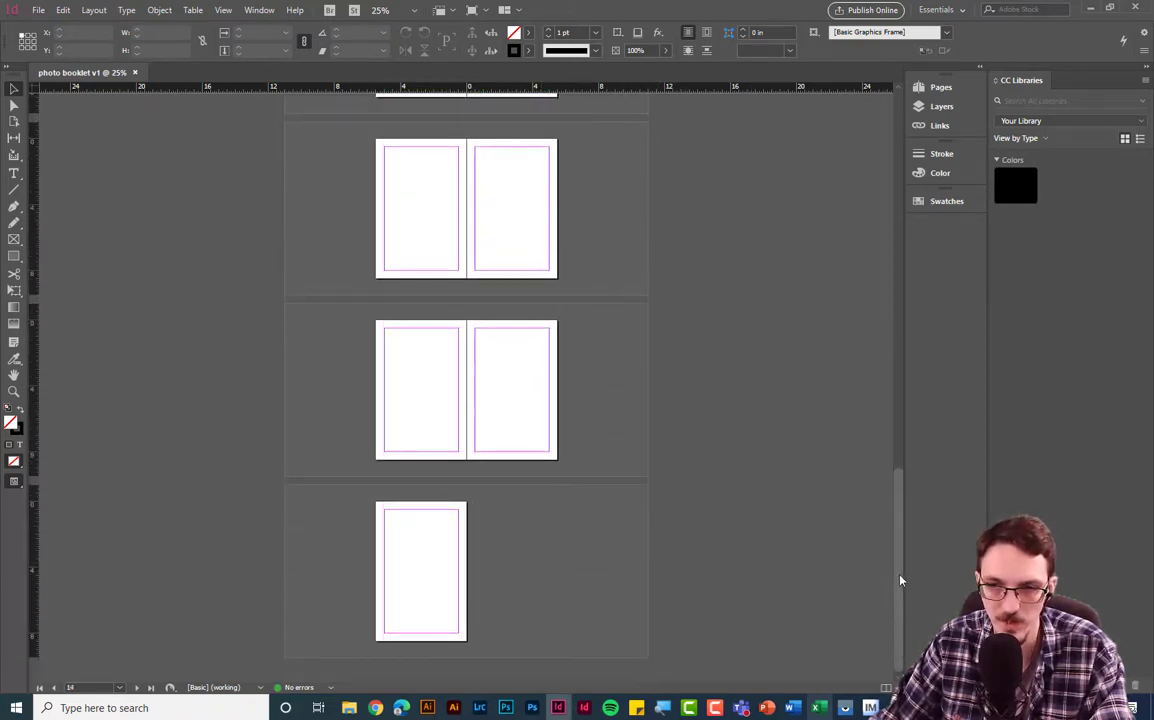
drag(903, 580, 903, 200)
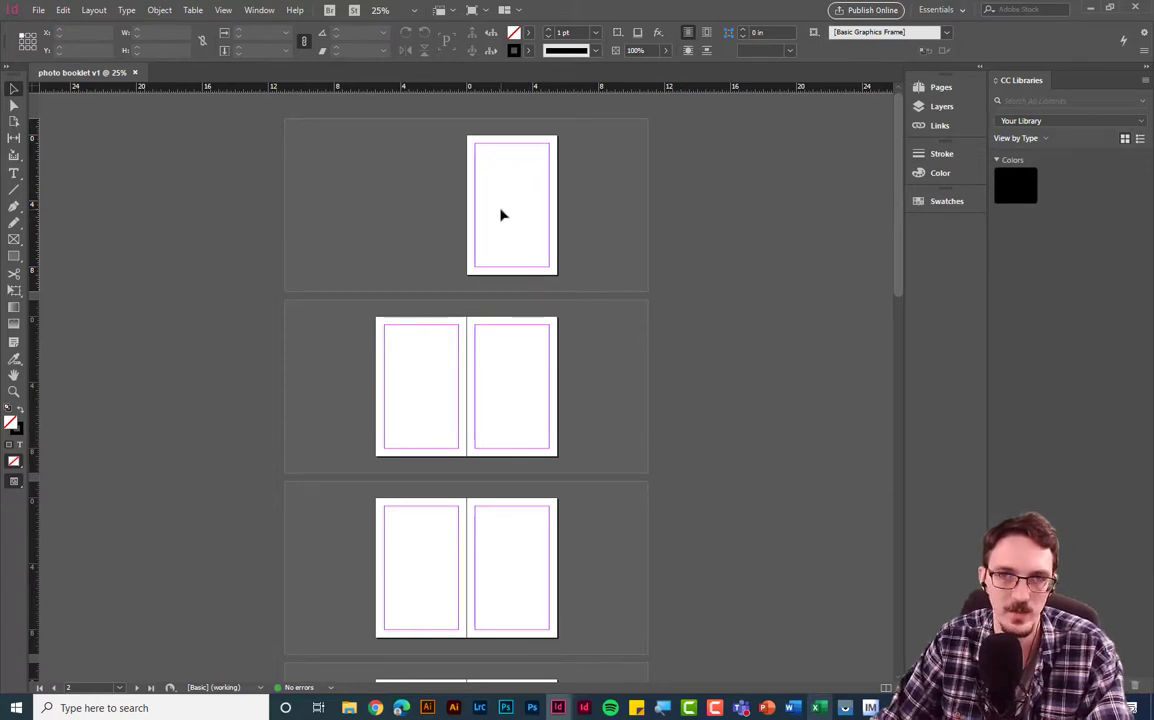
key(ctrl+0)
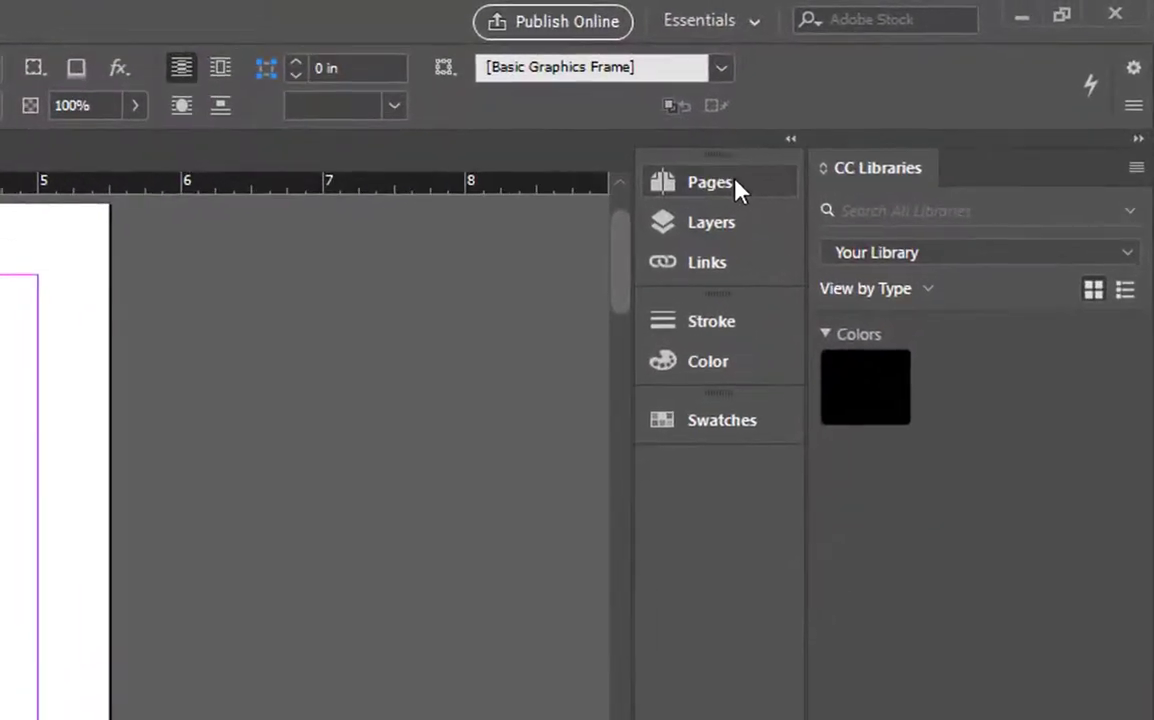
- Show the Pages panel, view spread 2-3, then return to page 1
click(734, 183)
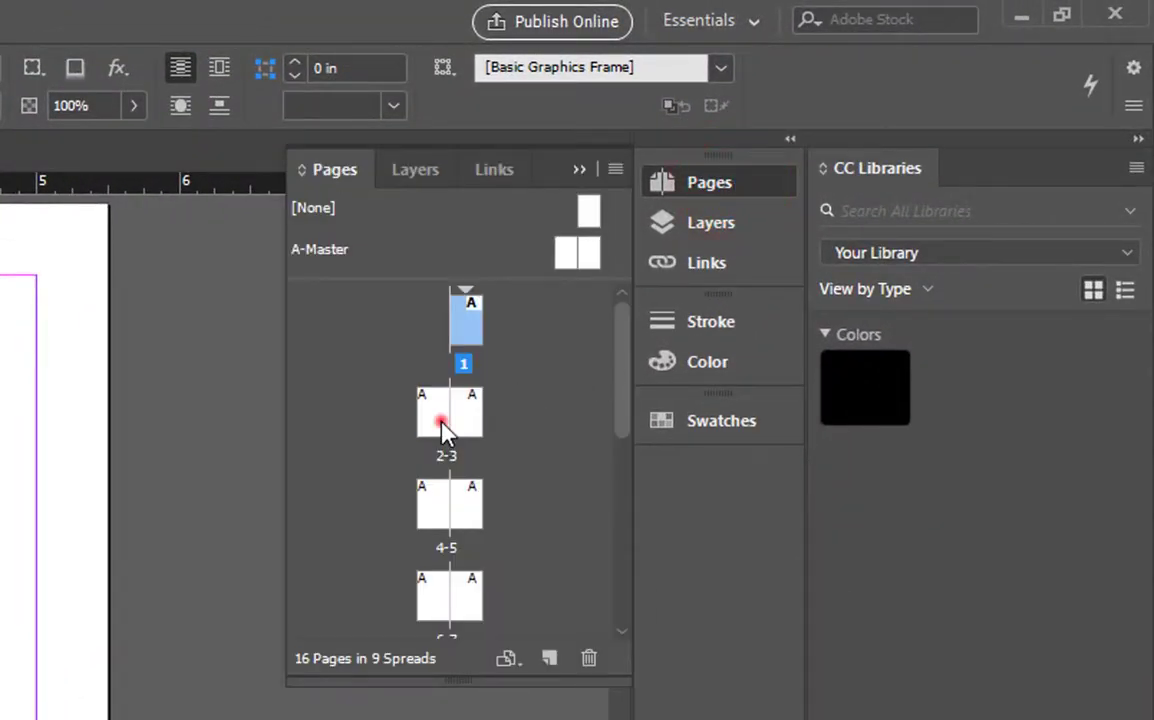
double_click(441, 422)
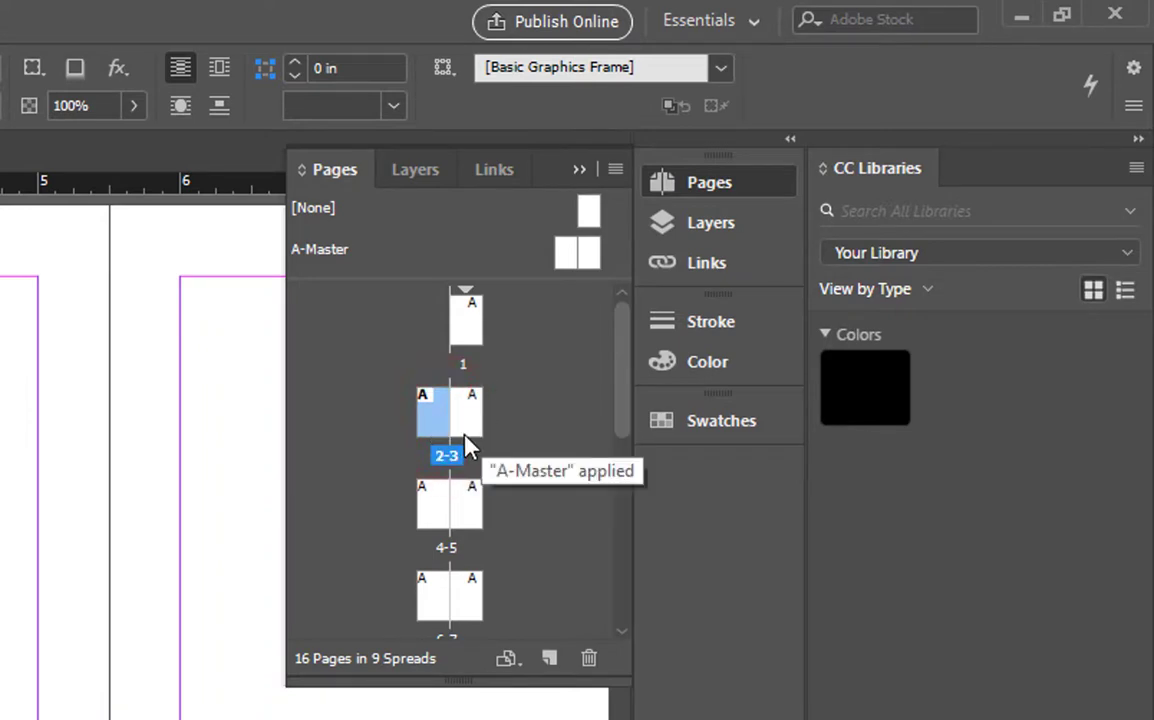
double_click(470, 326)
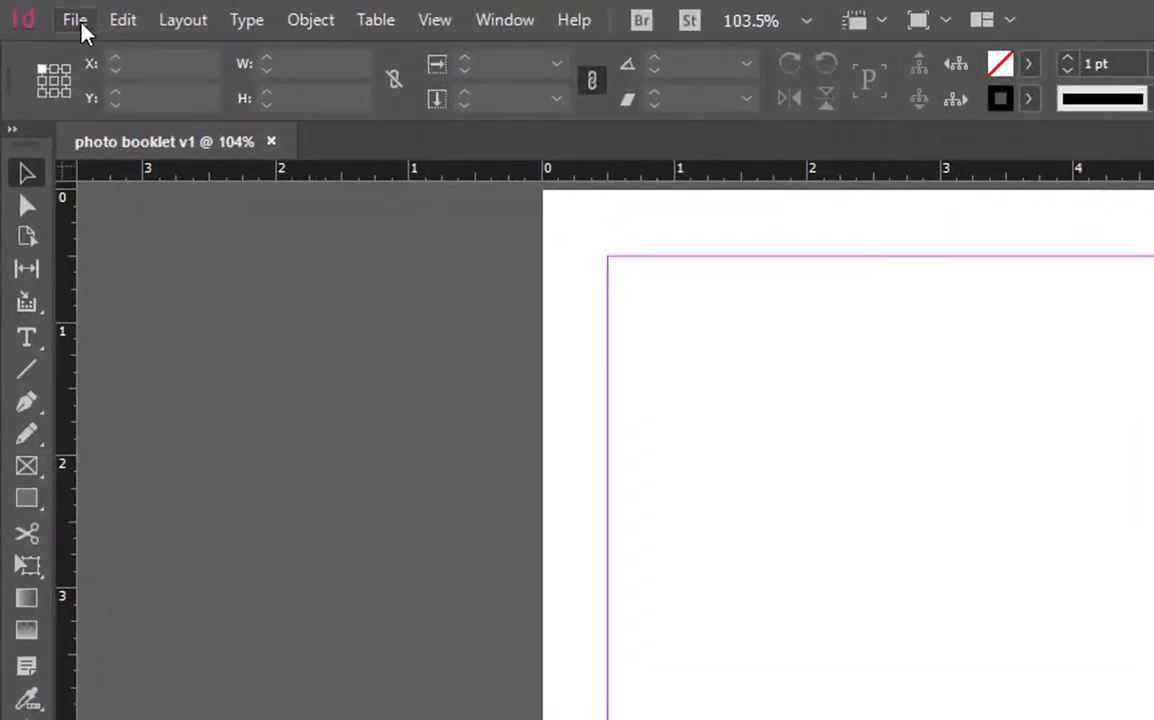
- Load ohsland-130727.jpg from Photography 2 > booklet v1 > ohs Export v1 for placing
click(40, 11)
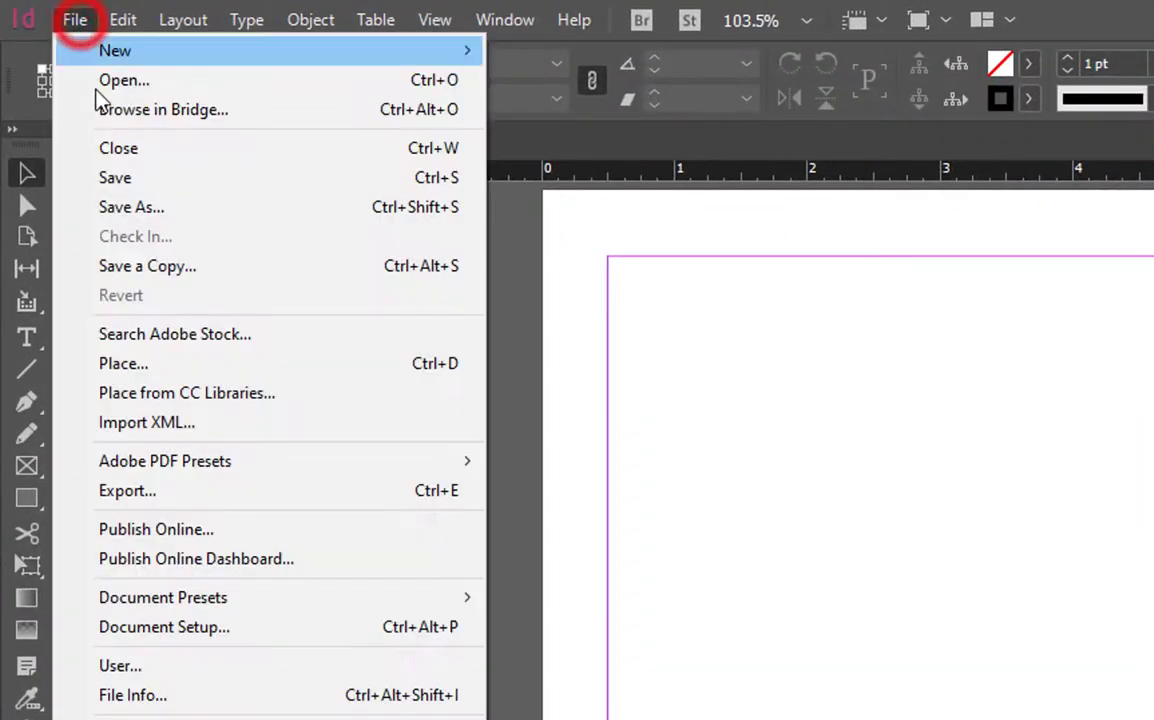
click(145, 365)
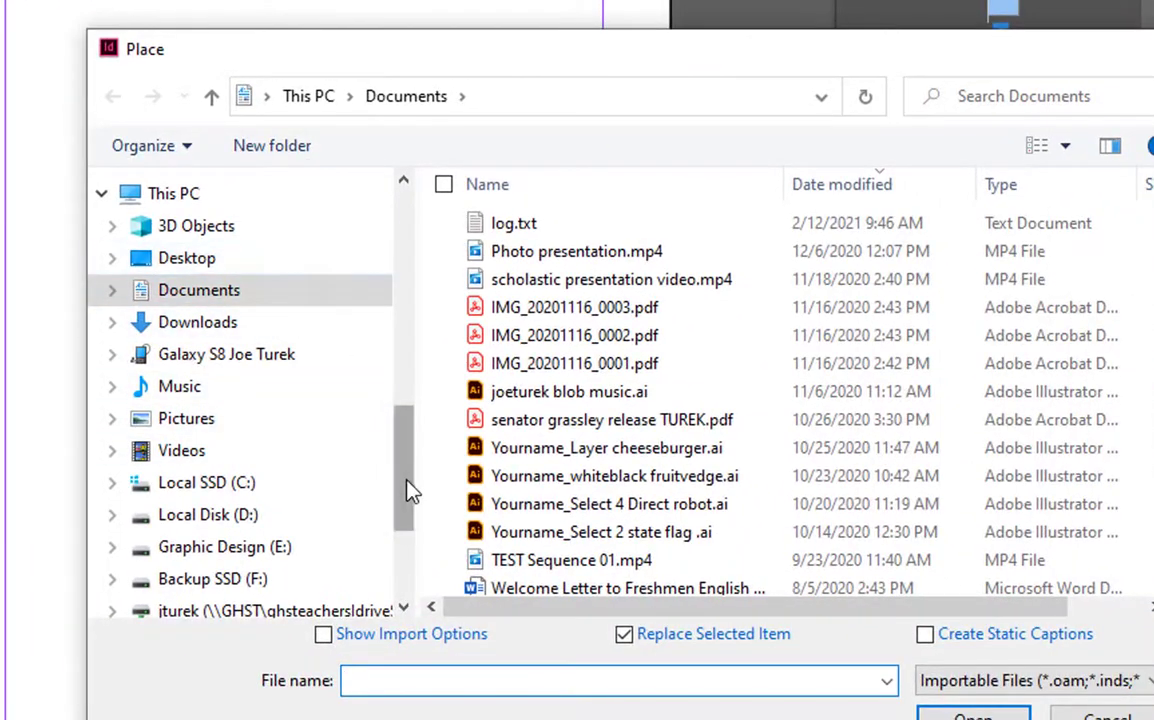
drag(417, 484, 412, 394)
click(262, 387)
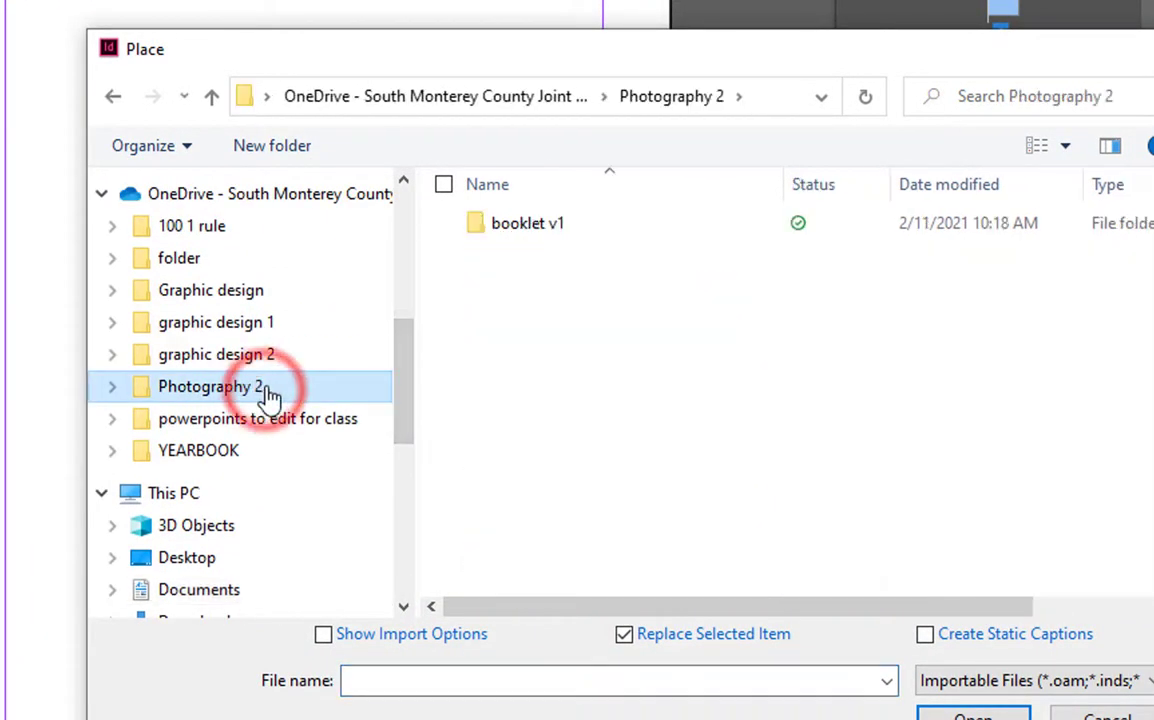
double_click(522, 232)
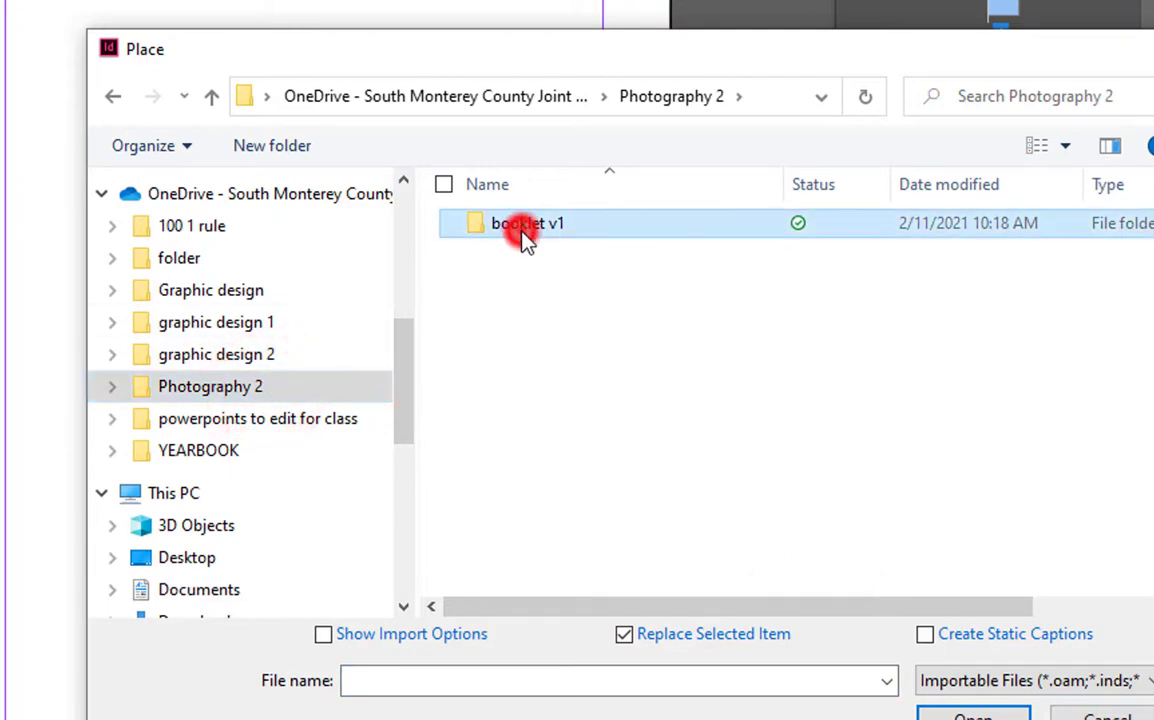
double_click(572, 232)
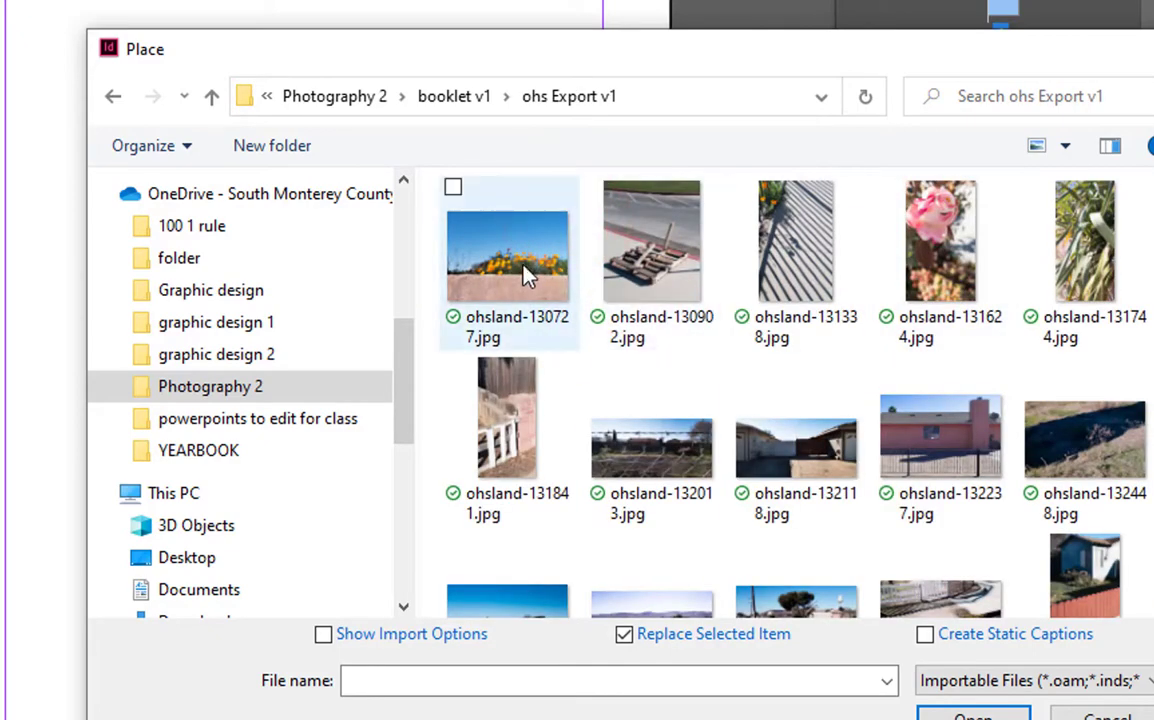
click(523, 273)
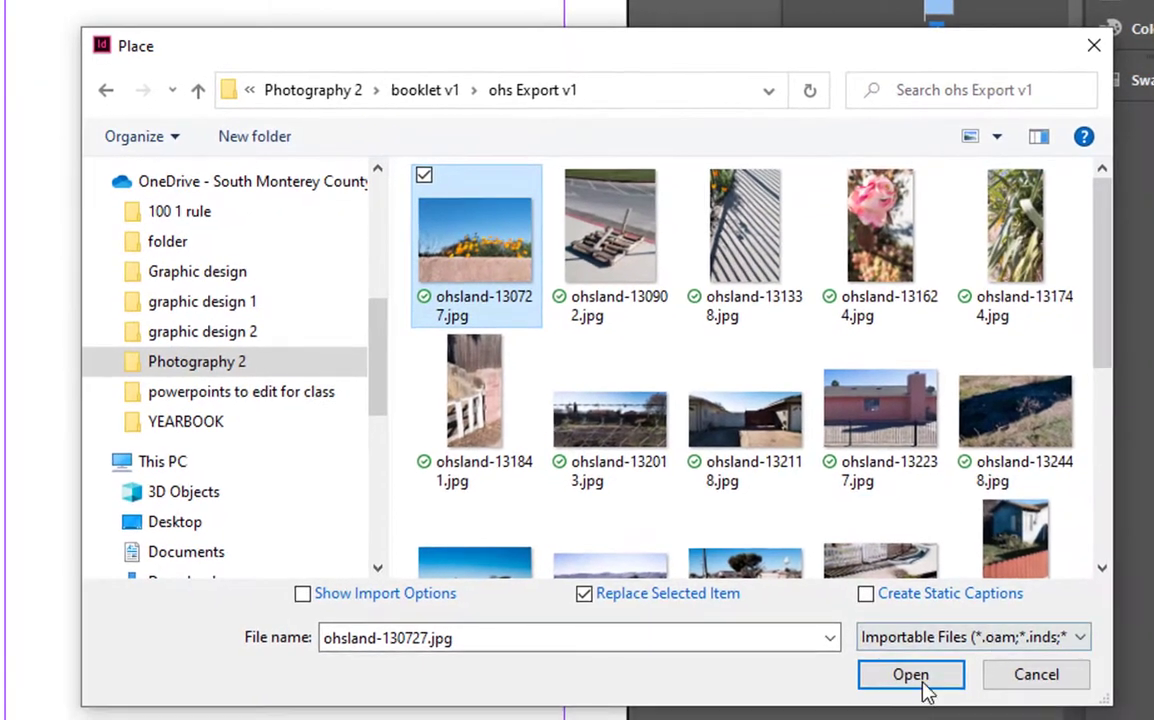
click(922, 682)
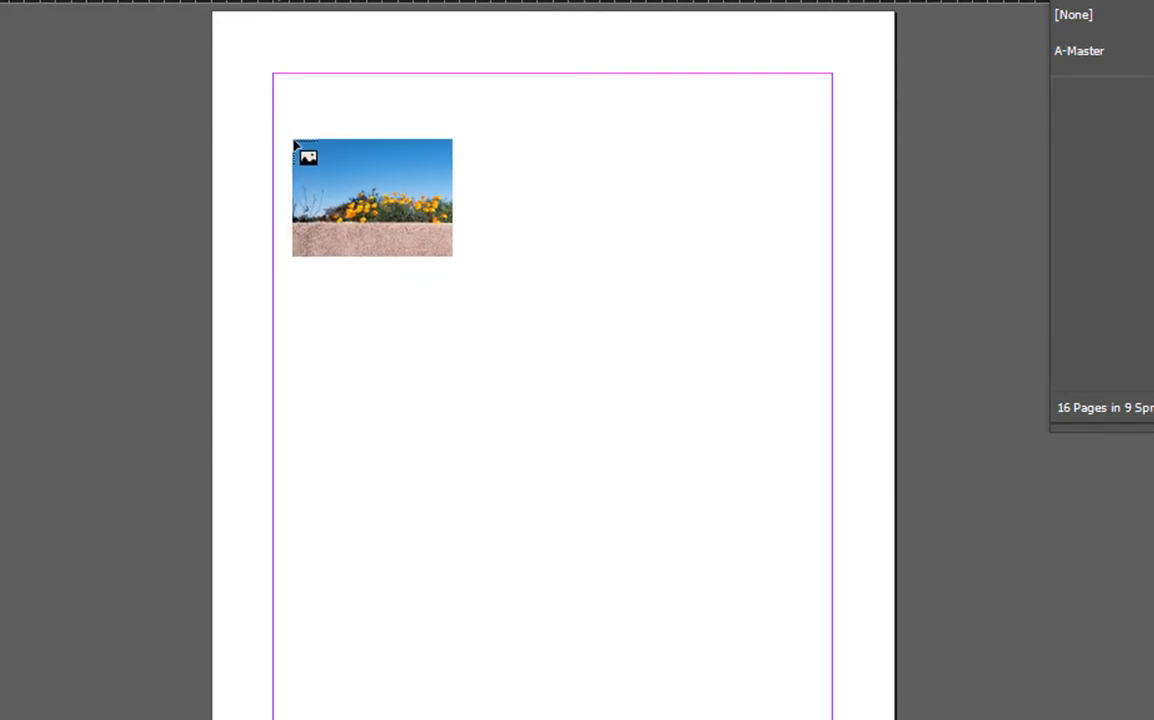
- Draw the poppy photo frame across page 1's full margin width, then deselect it
drag(281, 111, 814, 508)
key(Escape)
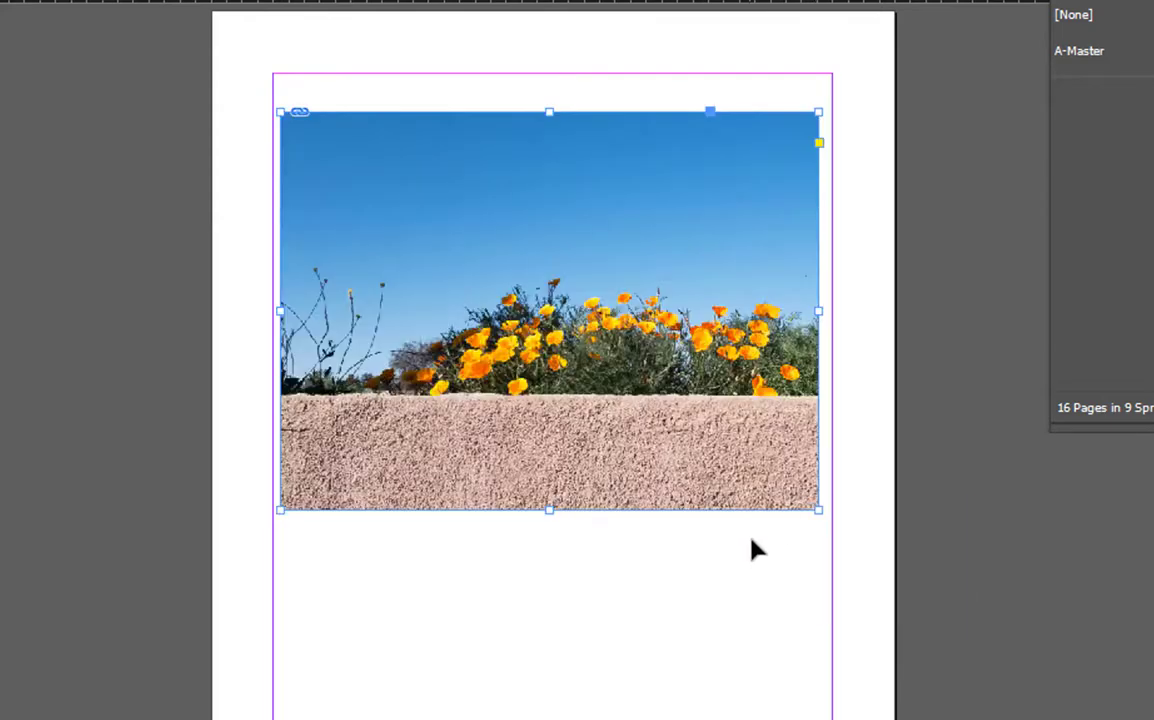
click(752, 566)
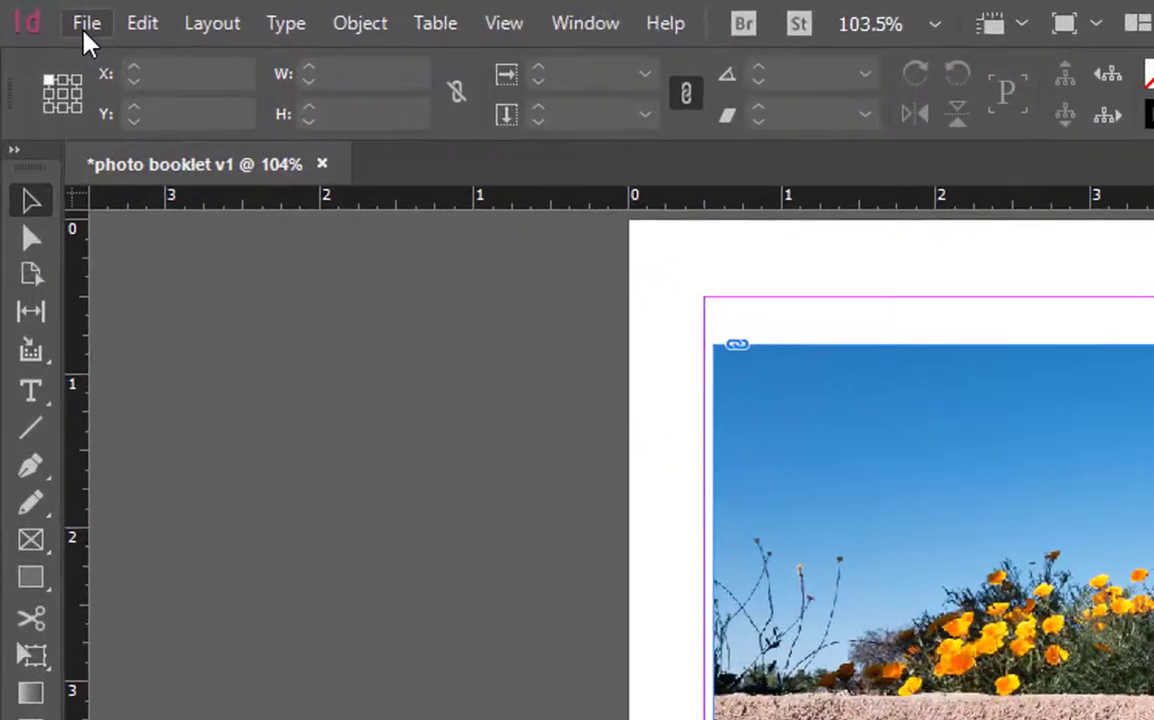
- Save the booklet as photo booklet v1.indd in Photography 2 > booklet v1
click(38, 11)
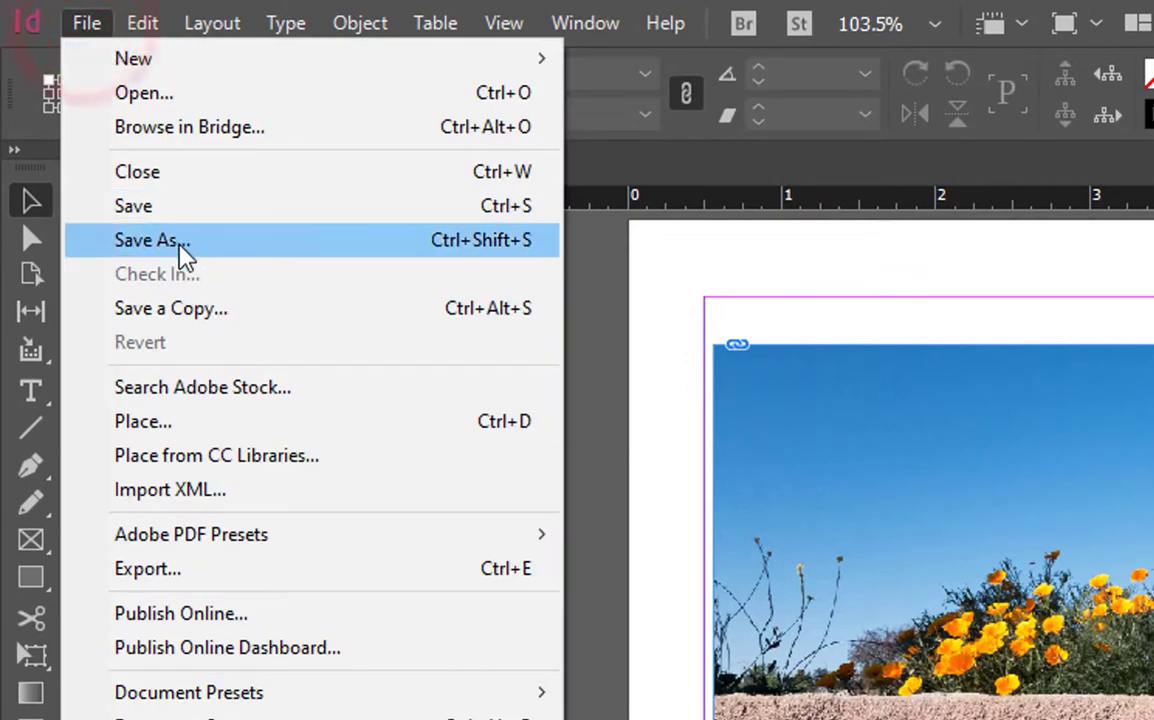
click(182, 251)
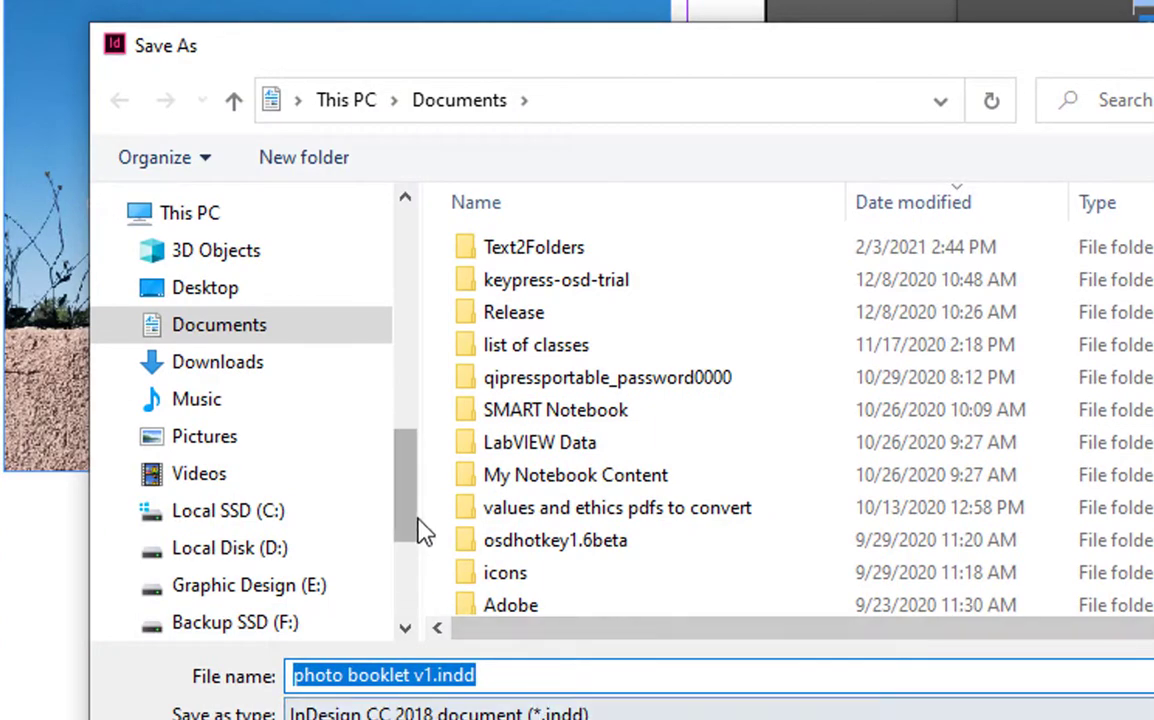
drag(412, 515, 404, 425)
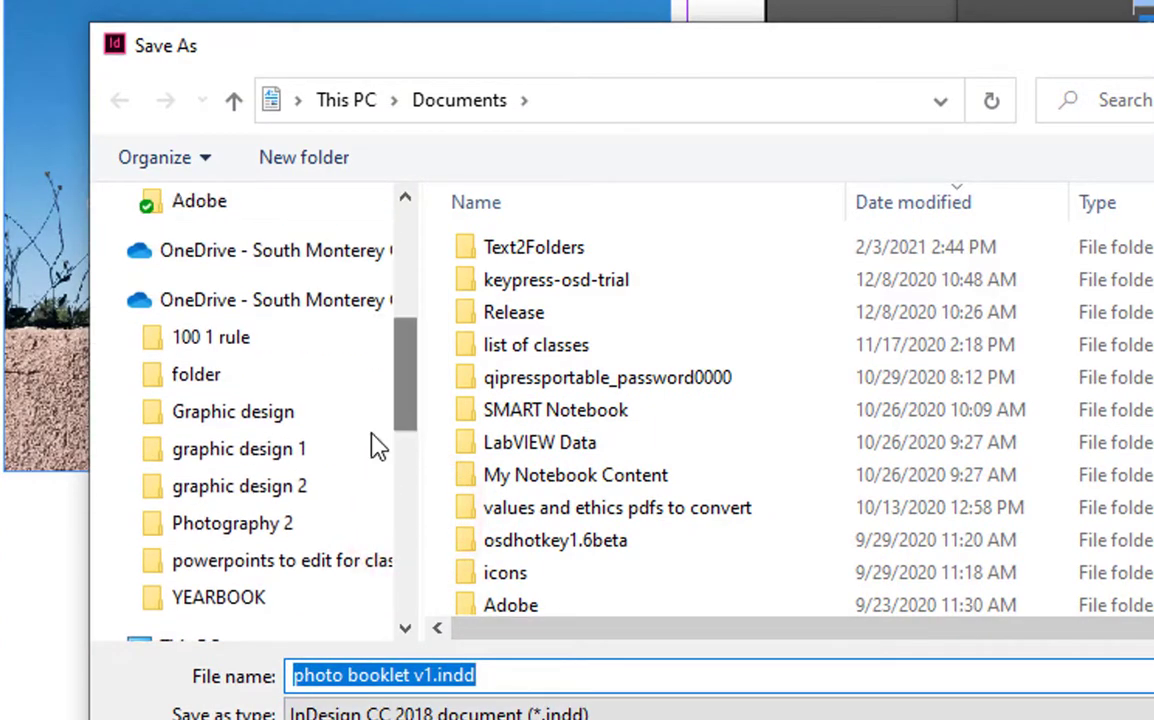
click(243, 524)
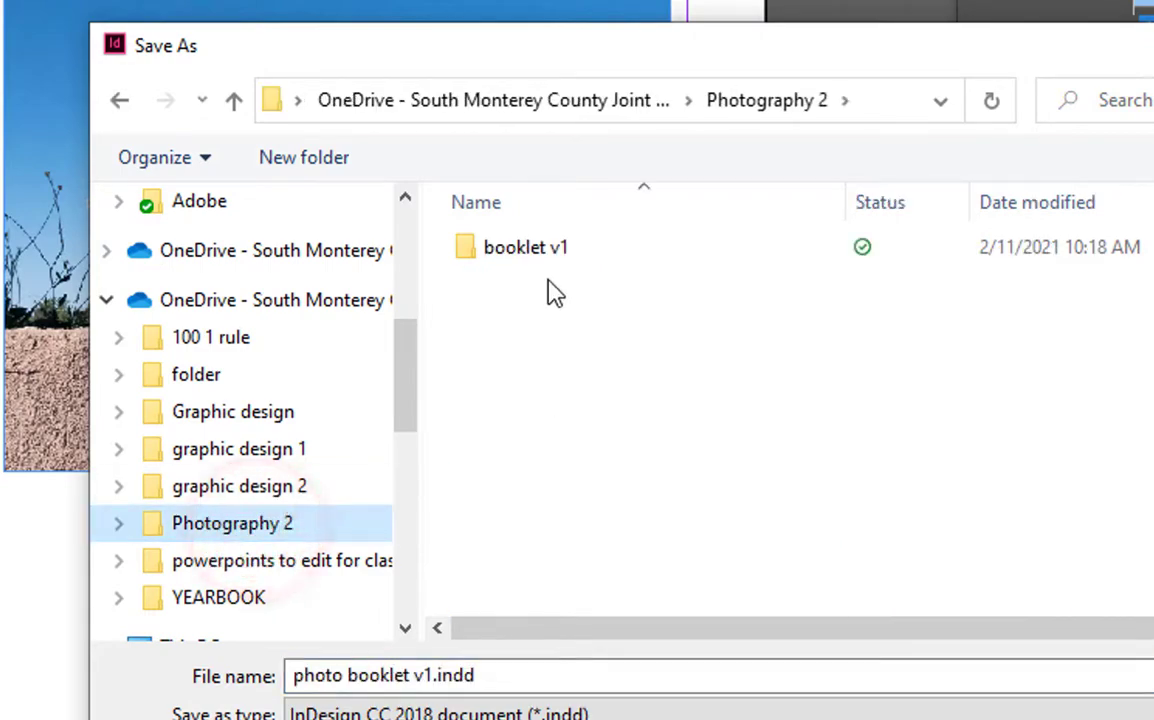
double_click(520, 252)
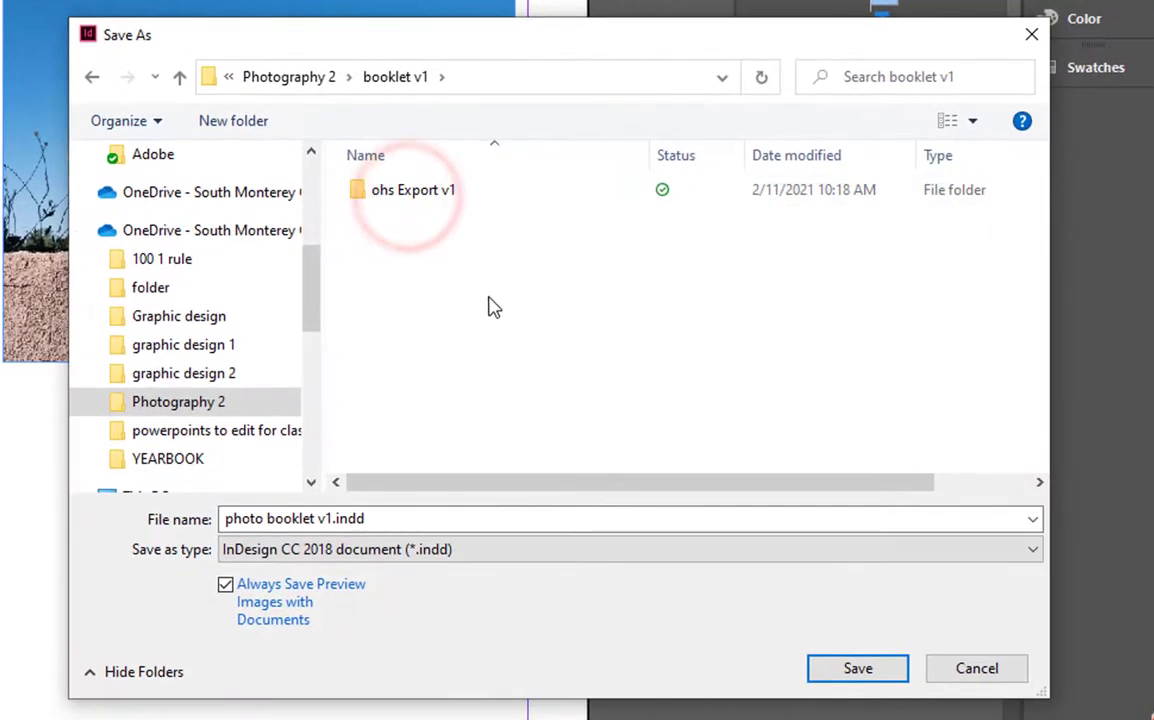
click(857, 673)
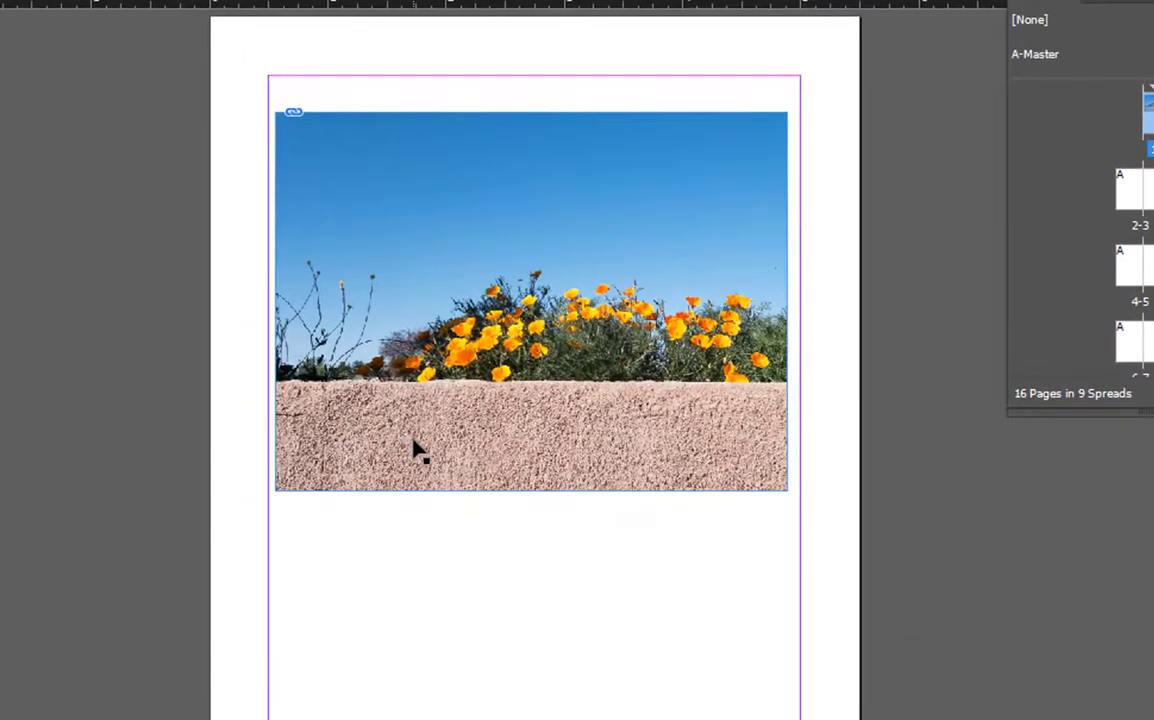
click(414, 445)
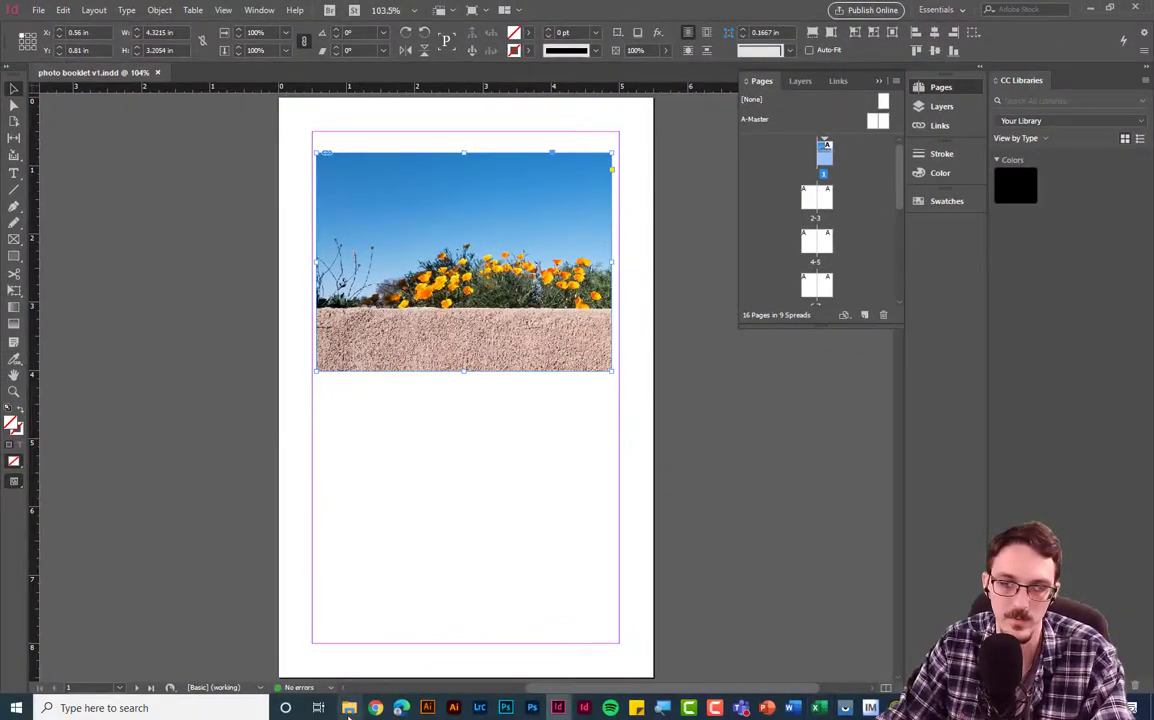
click(349, 708)
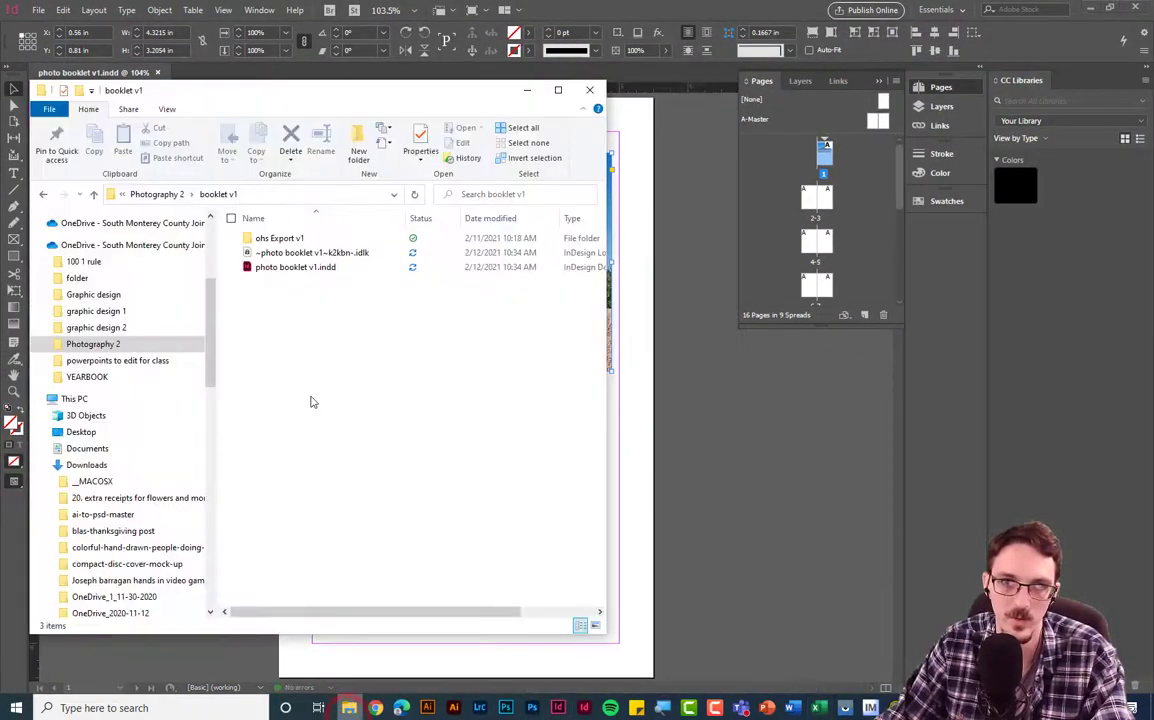
- Move ohsland-130727.jpg out of ohs Export v1 into booklet v1, then return to InDesign
double_click(288, 239)
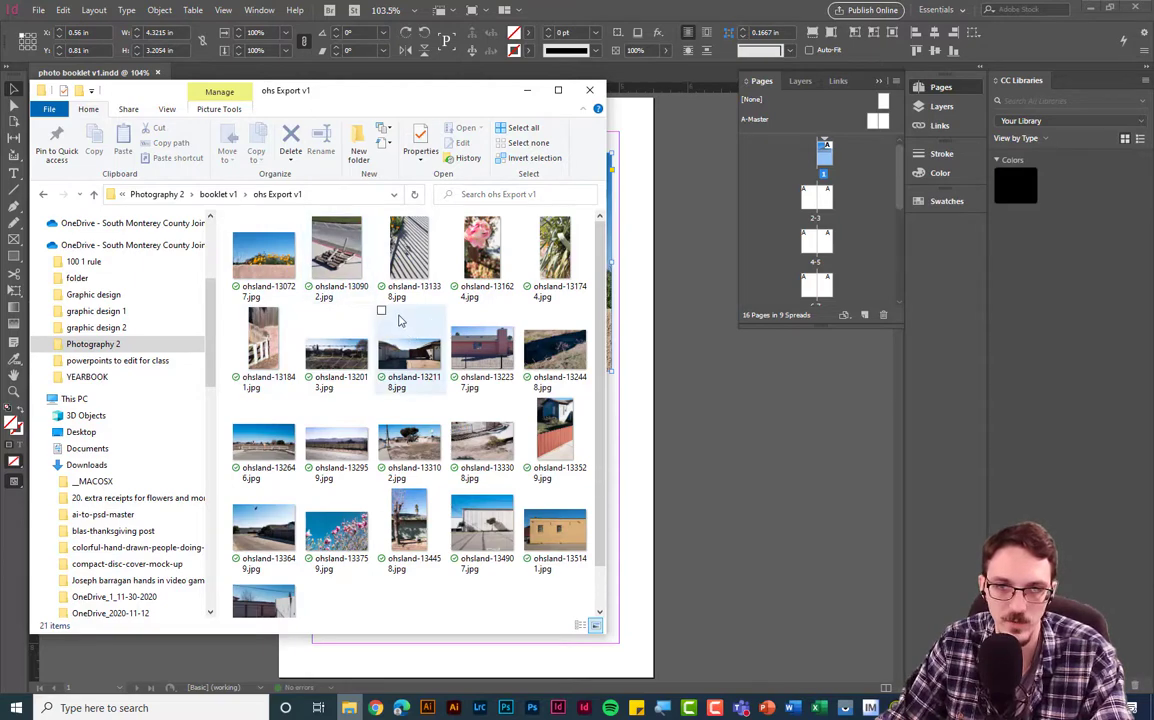
click(221, 195)
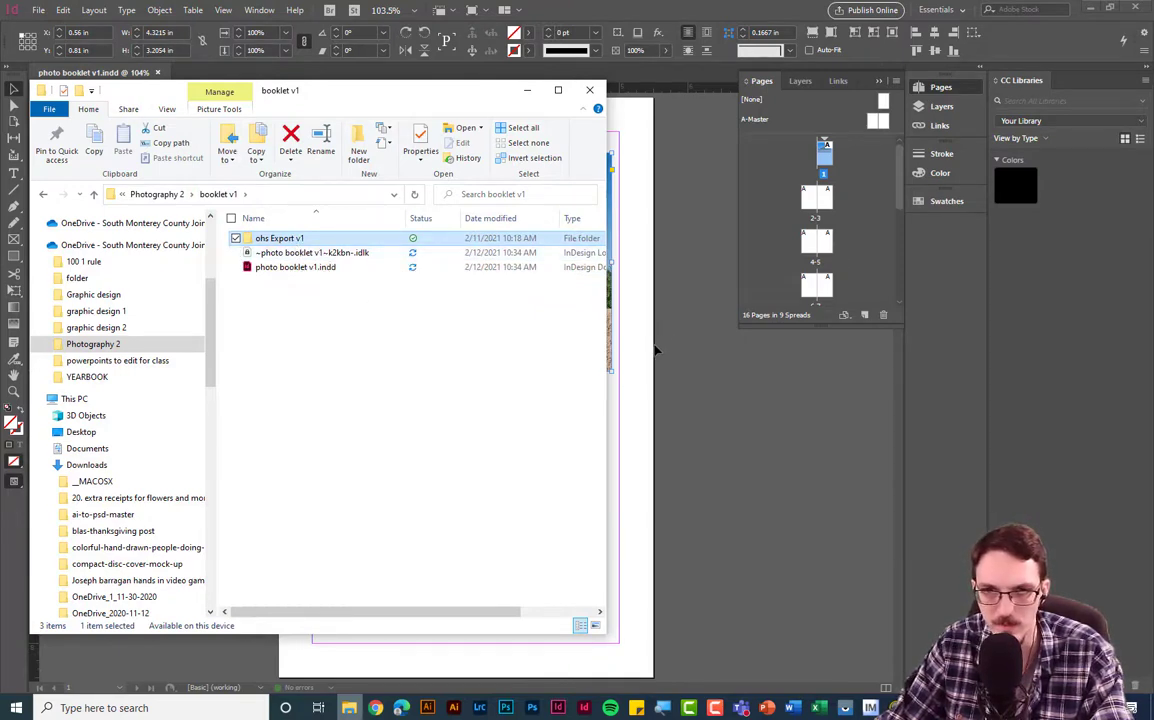
double_click(277, 239)
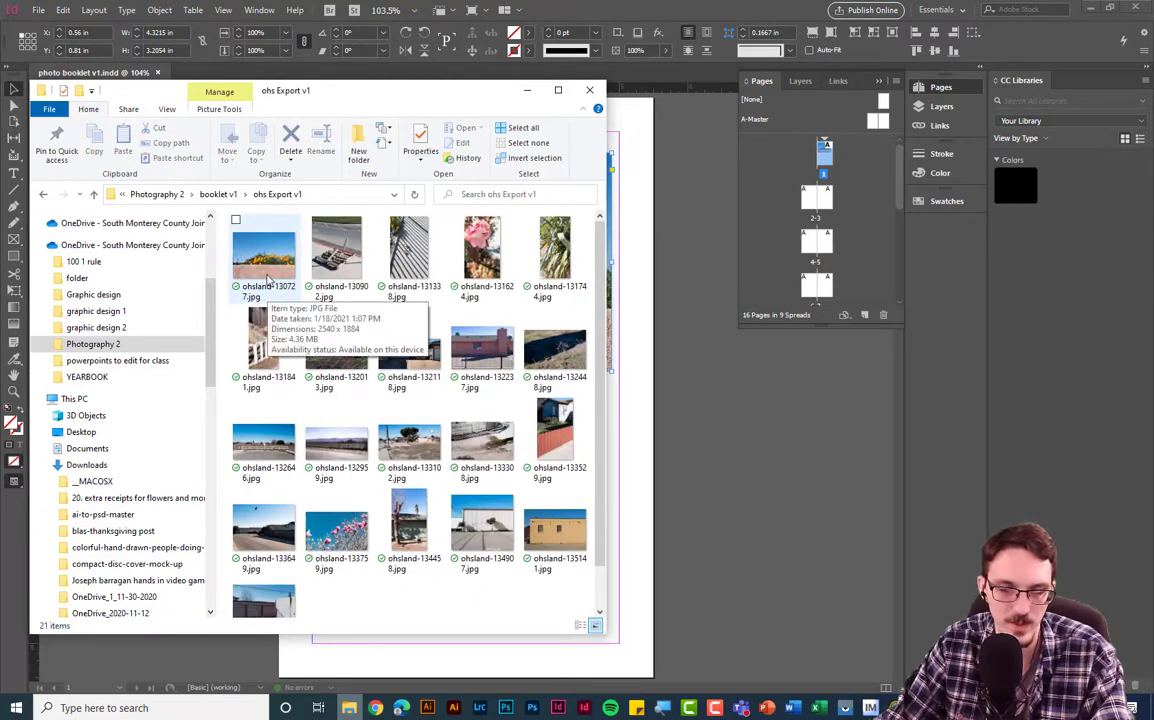
drag(266, 280, 221, 194)
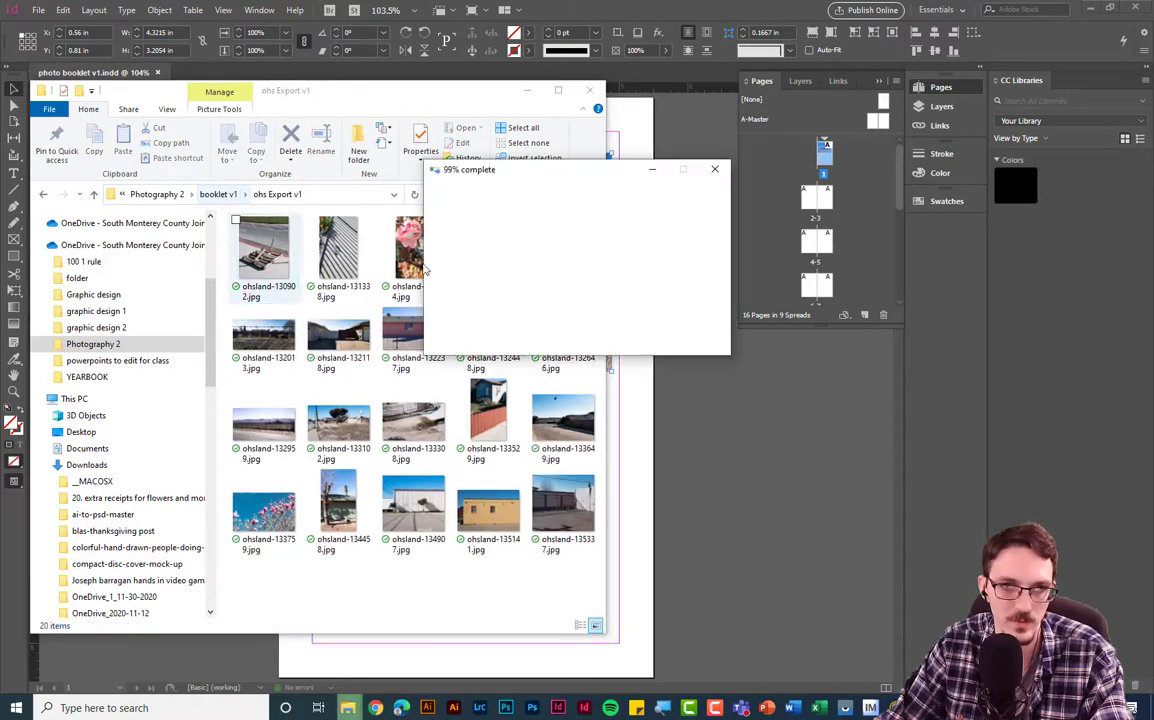
click(690, 426)
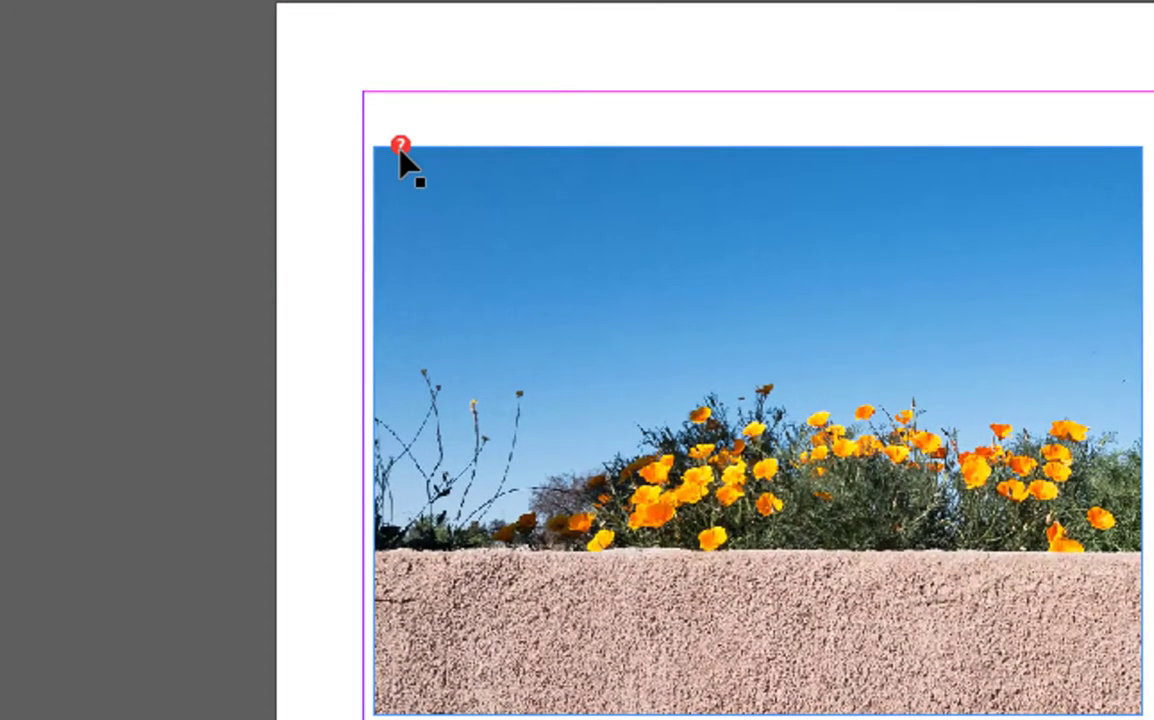
- Check the missing ohsland-130727.jpg link in the Links panel after dismissing the locate-file prompt
click(400, 147)
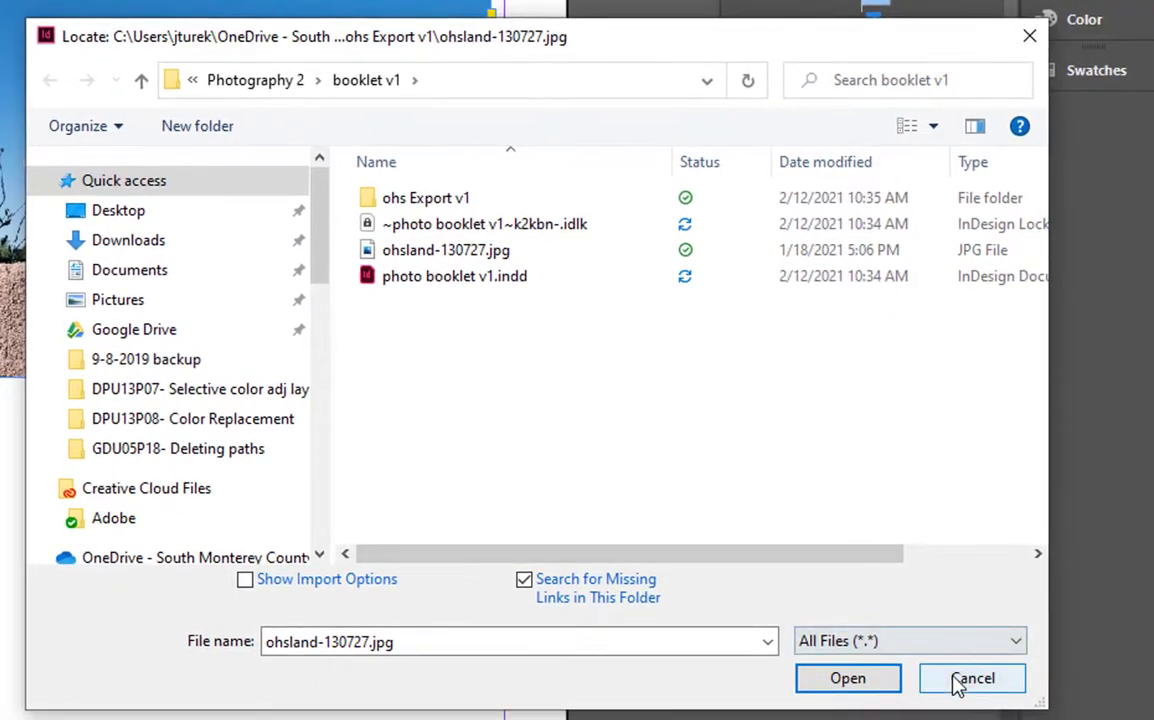
click(1038, 715)
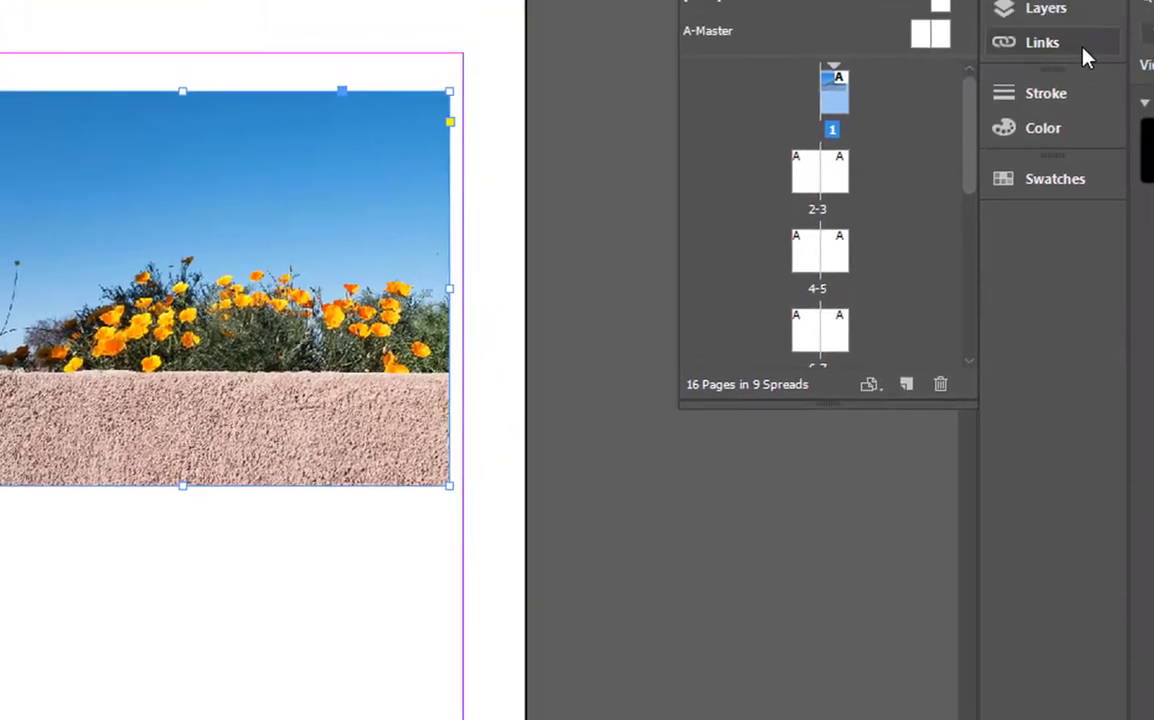
click(1048, 128)
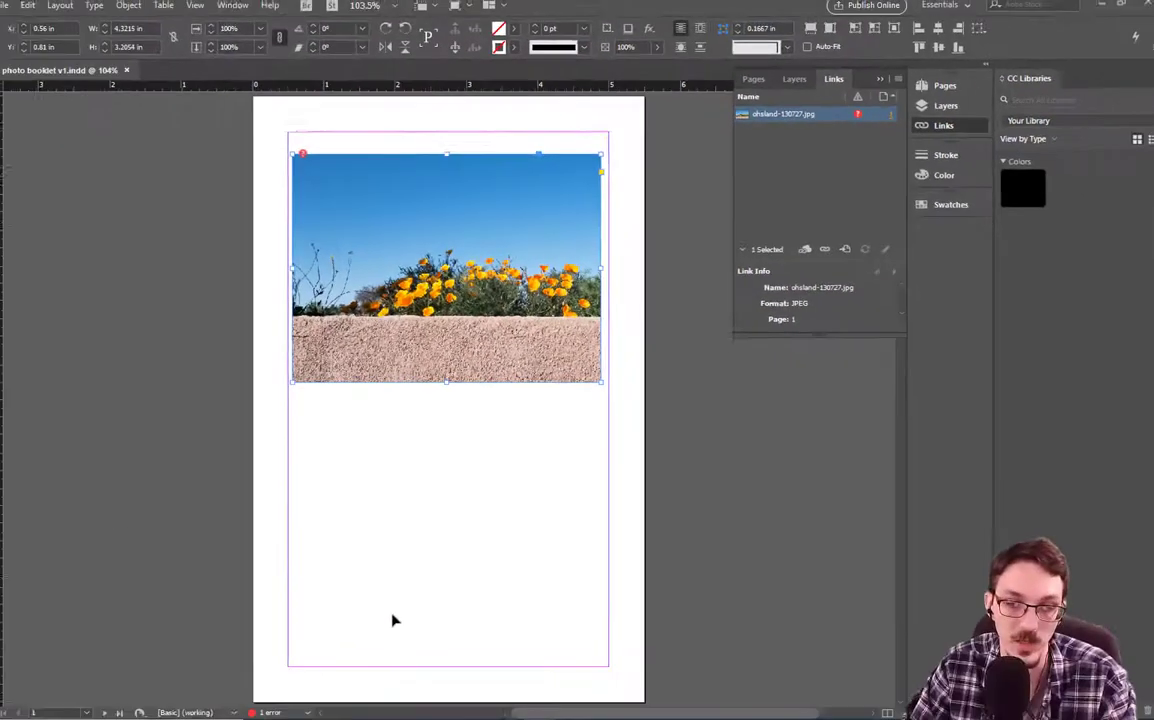
- Move ohsland-130727.jpg from booklet v1 into the ohs Export v1 folder to restore the link
click(349, 708)
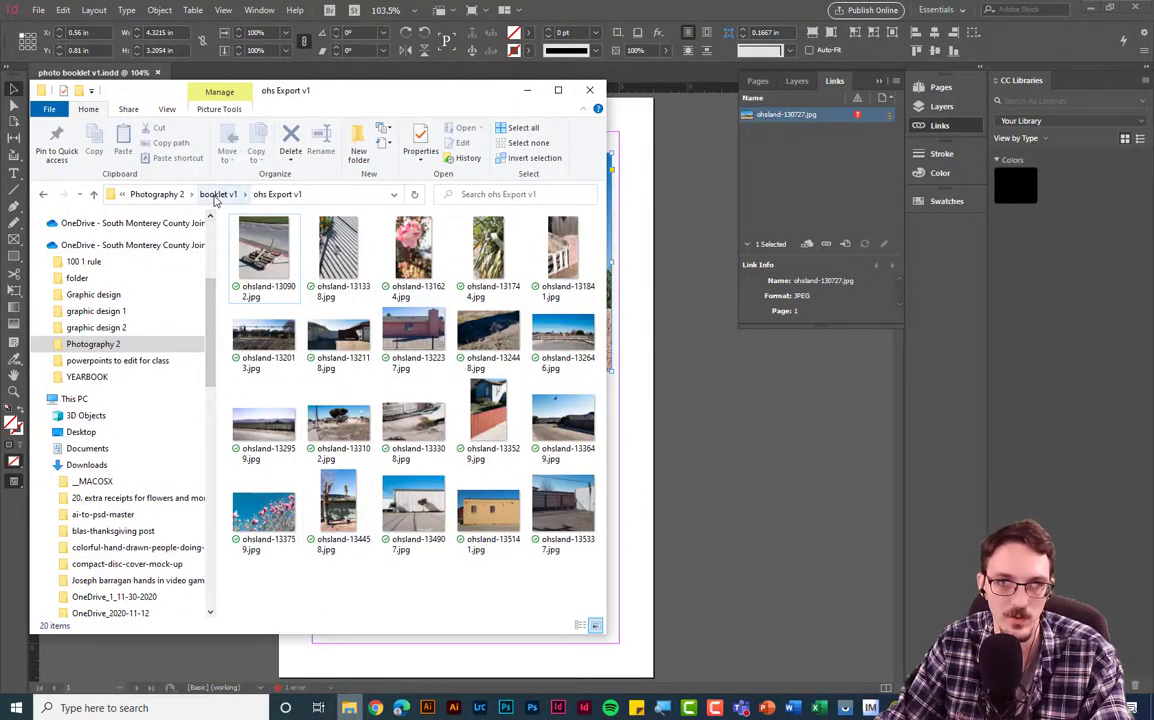
click(215, 194)
click(270, 267)
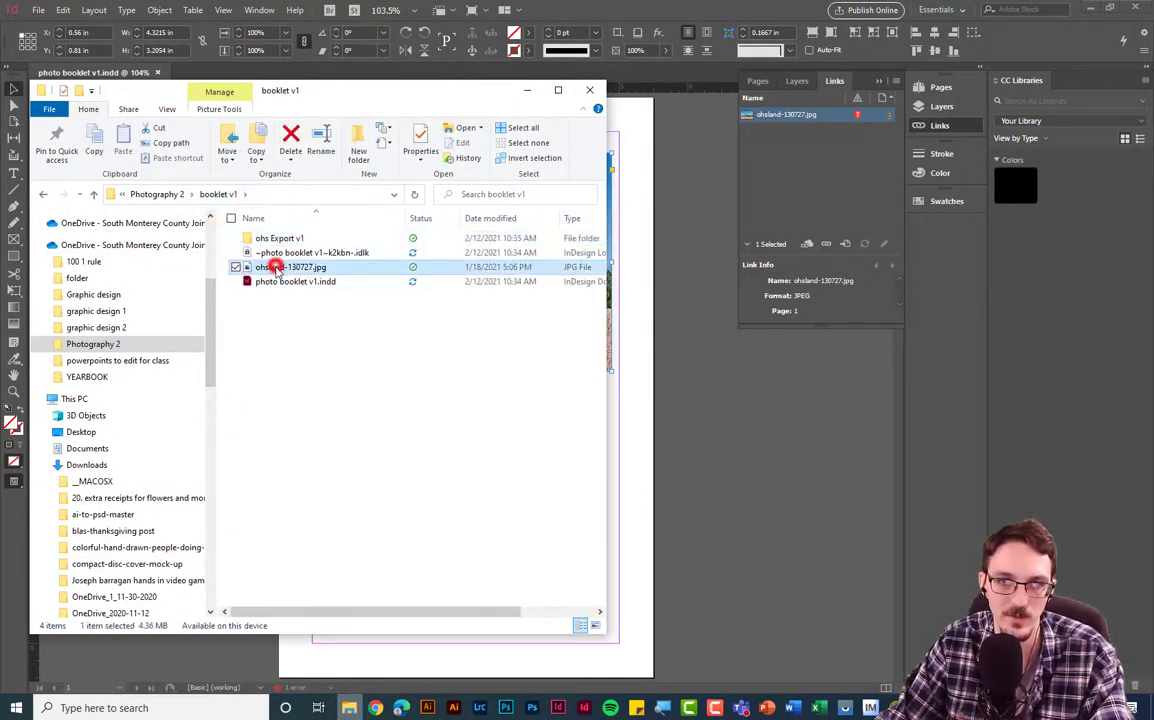
drag(272, 268, 275, 240)
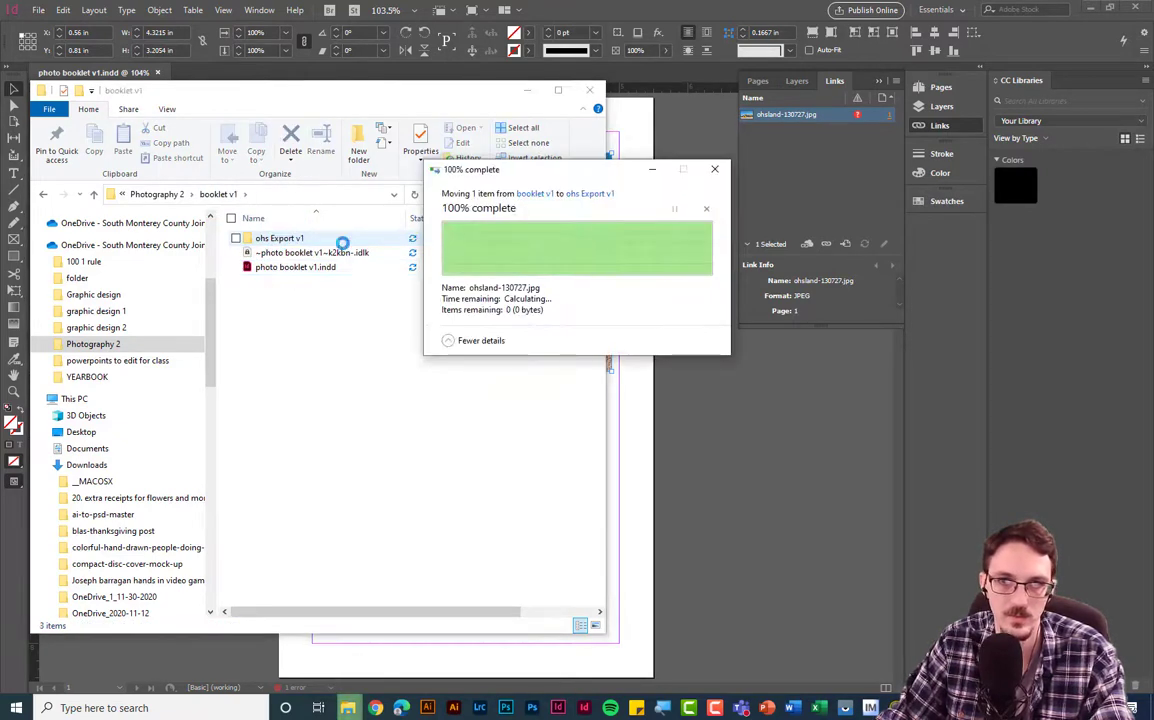
click(701, 346)
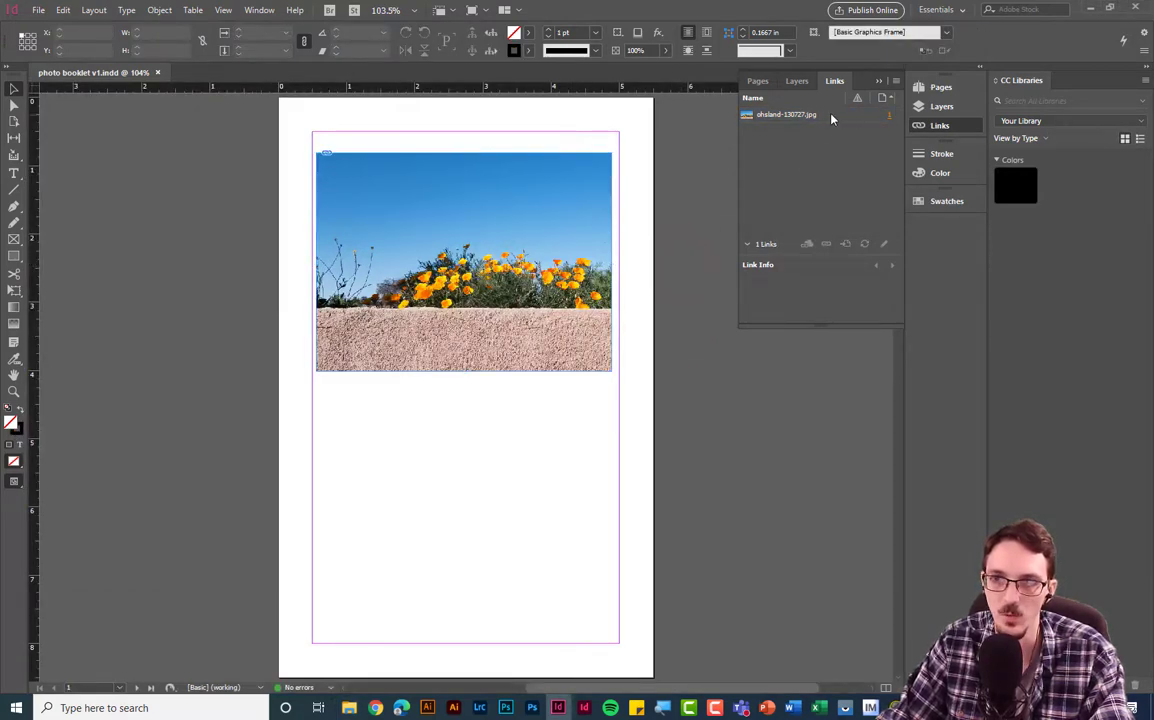
- Verify the poppy photo's Link Info path points into ohs Export v1, then close the Links panel
click(515, 264)
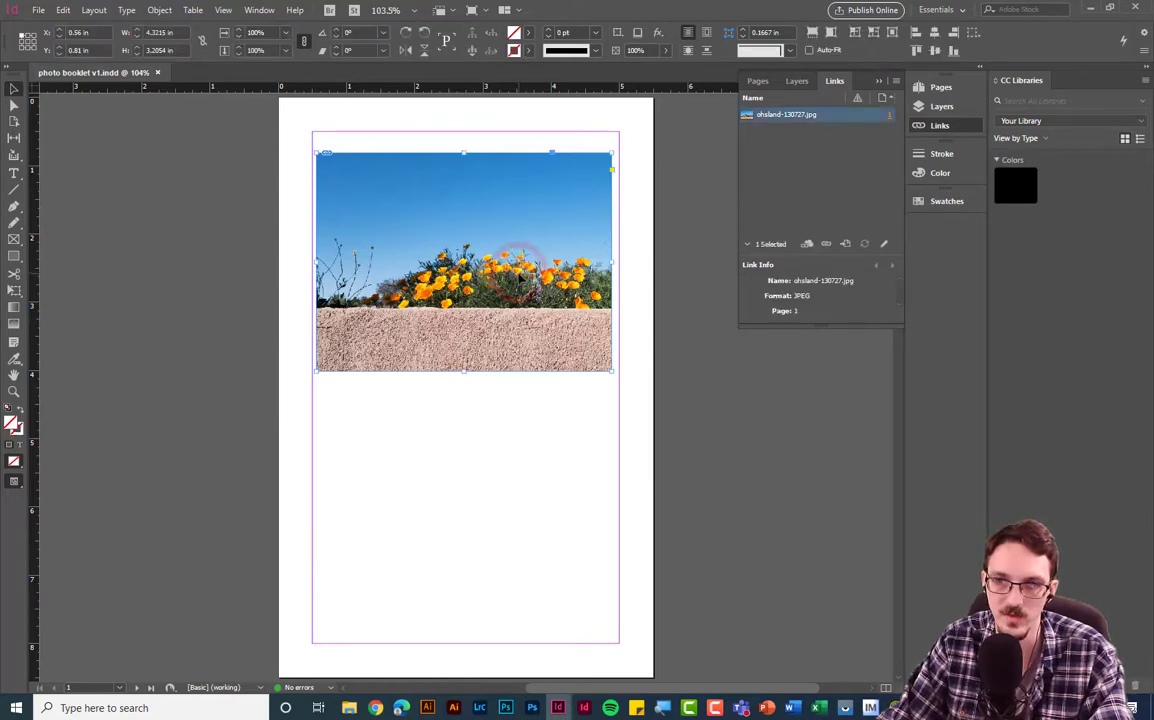
drag(826, 325, 825, 570)
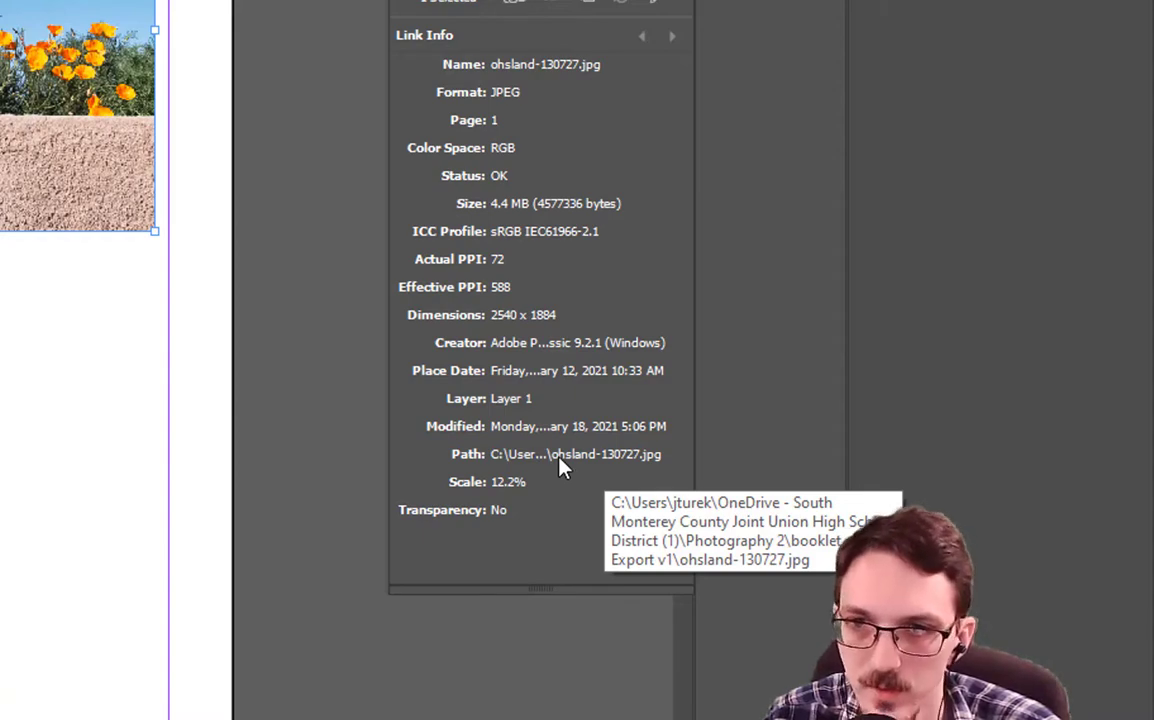
click(172, 312)
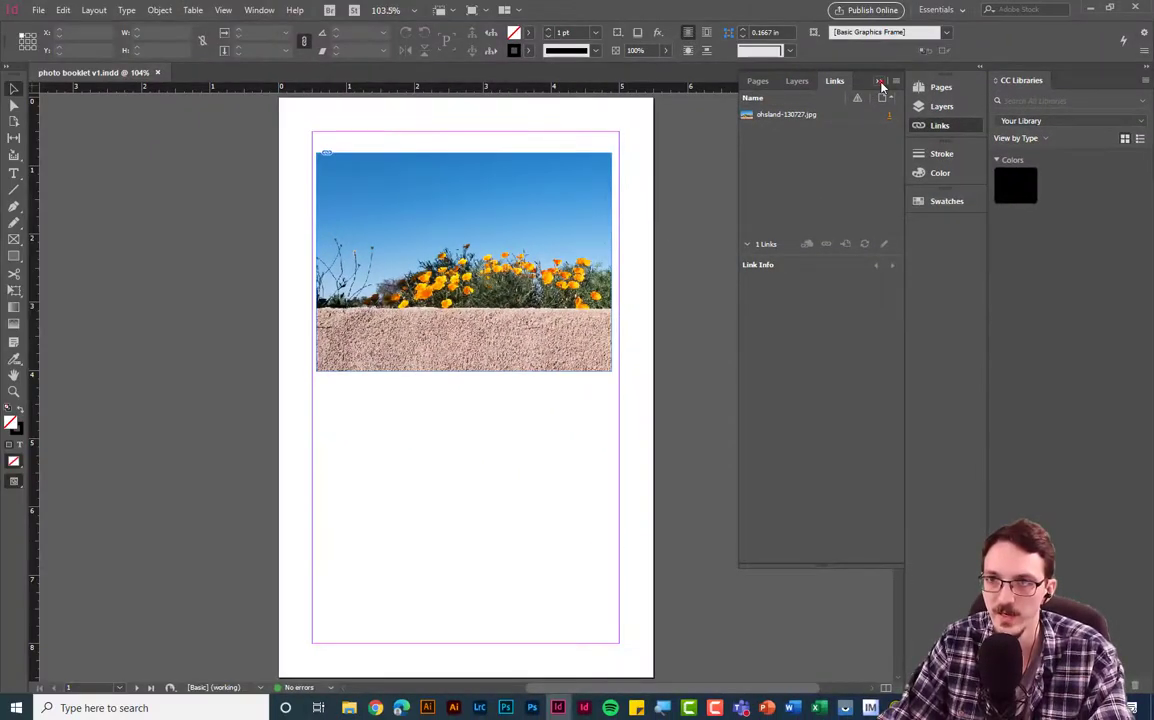
click(879, 82)
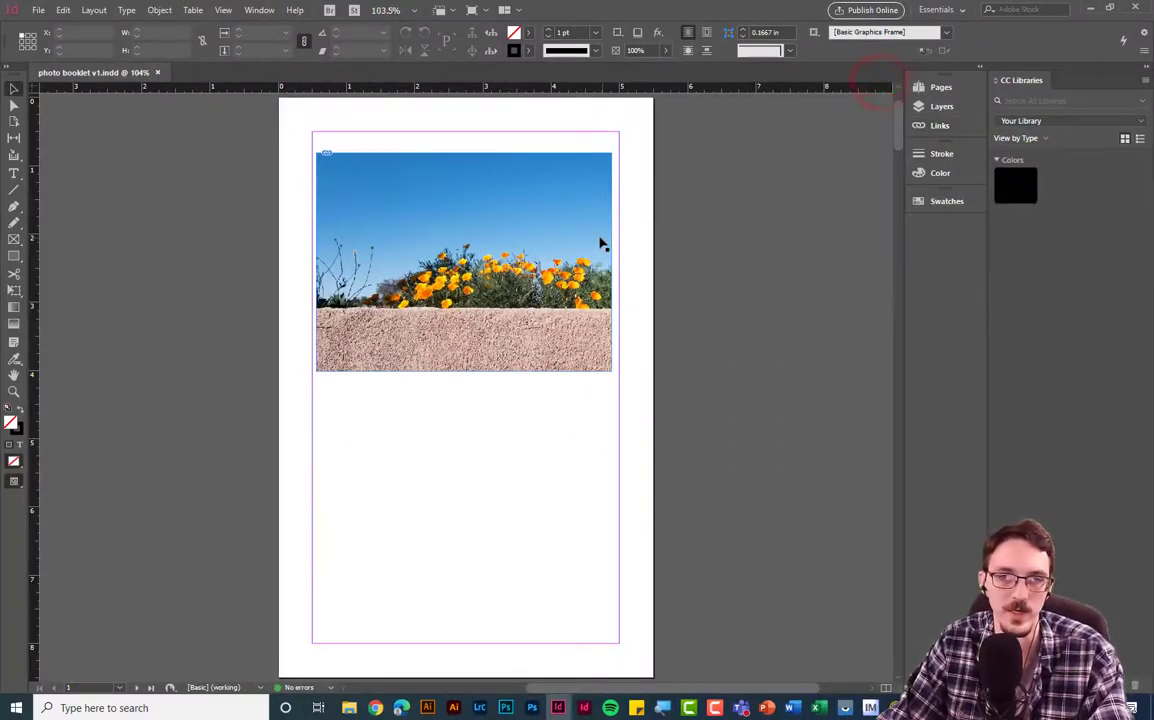
click(595, 231)
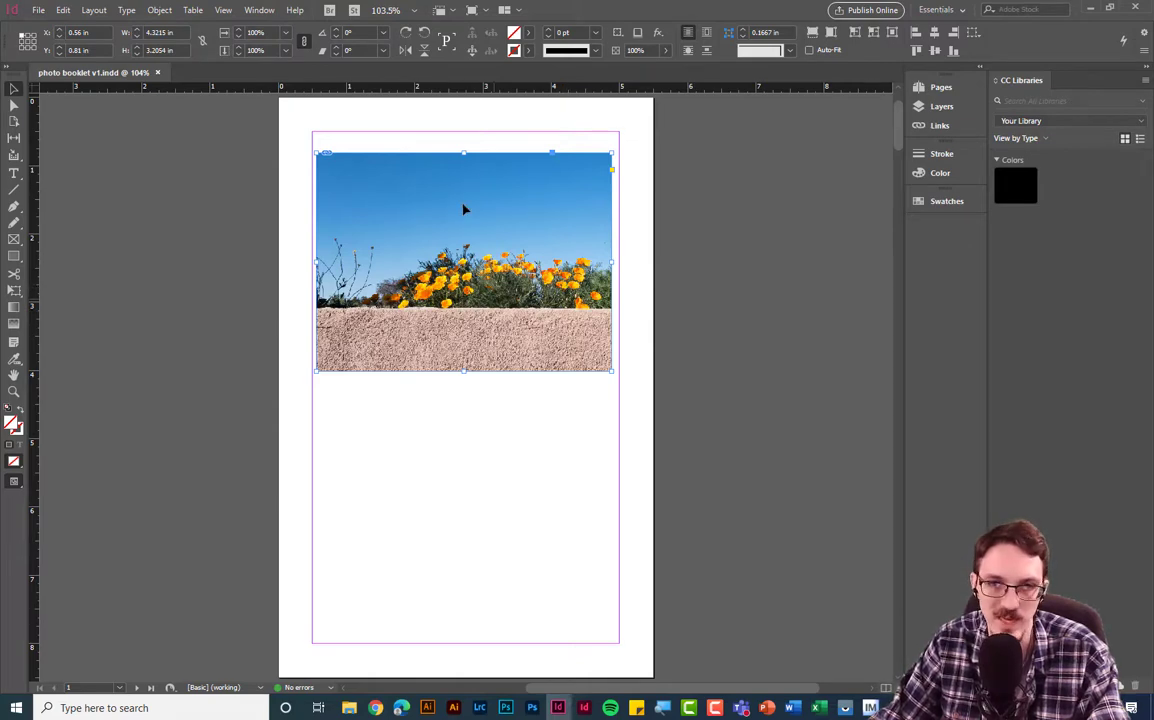
- Snap the photo frame to the page's top-left corner, widen it, and enlarge the image proportionally
drag(537, 344, 518, 296)
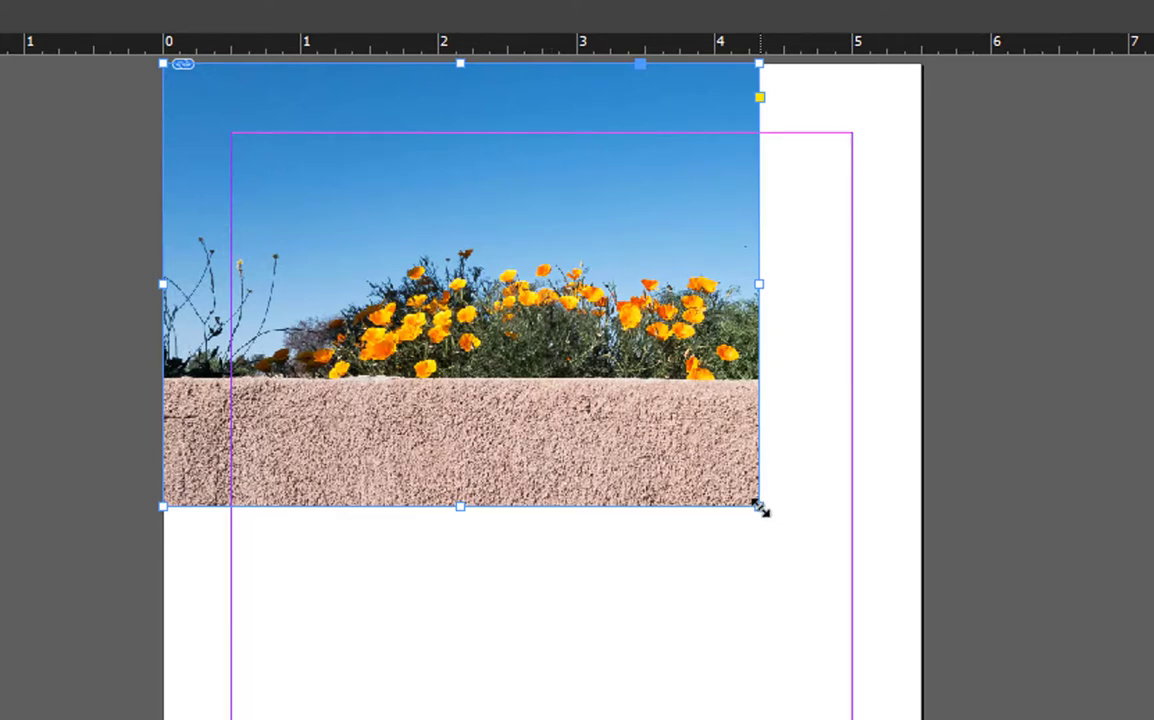
drag(760, 507, 920, 657)
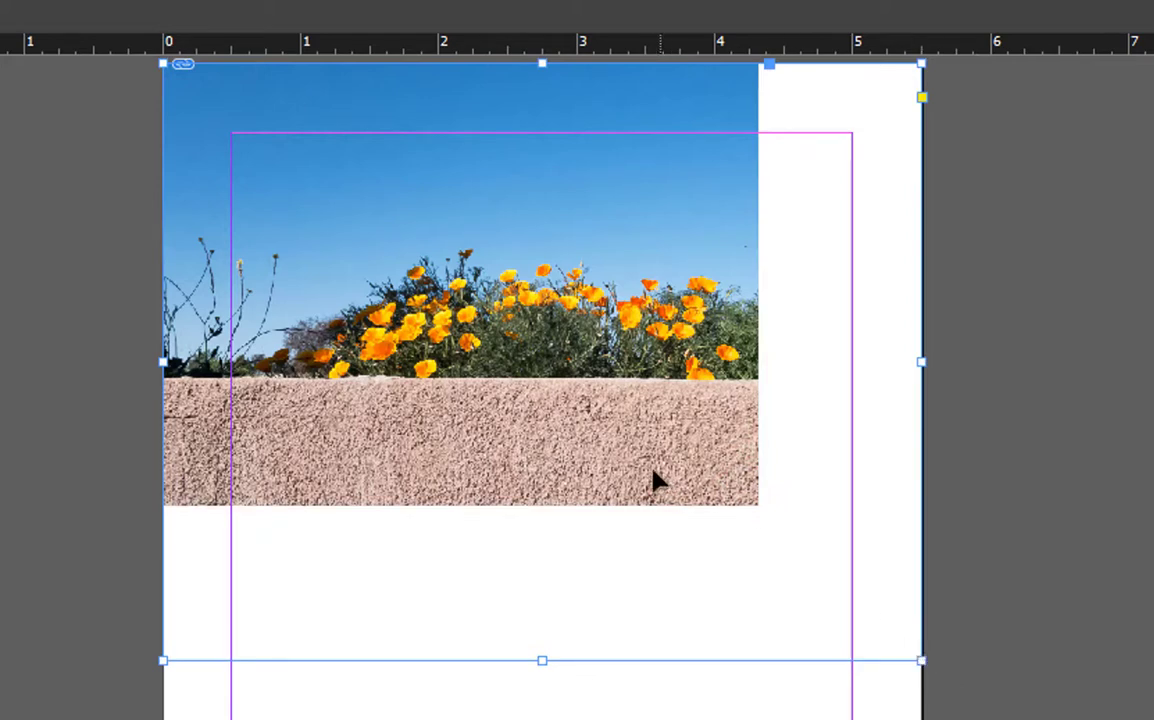
click(589, 420)
click(553, 355)
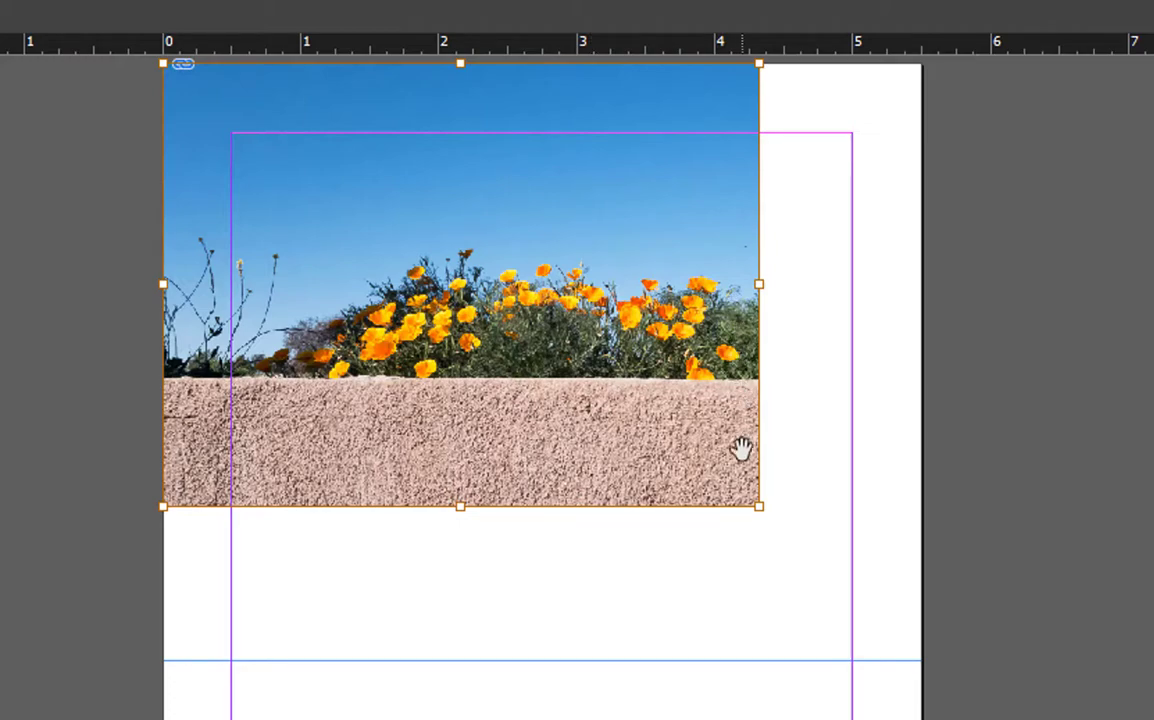
drag(757, 508, 979, 569)
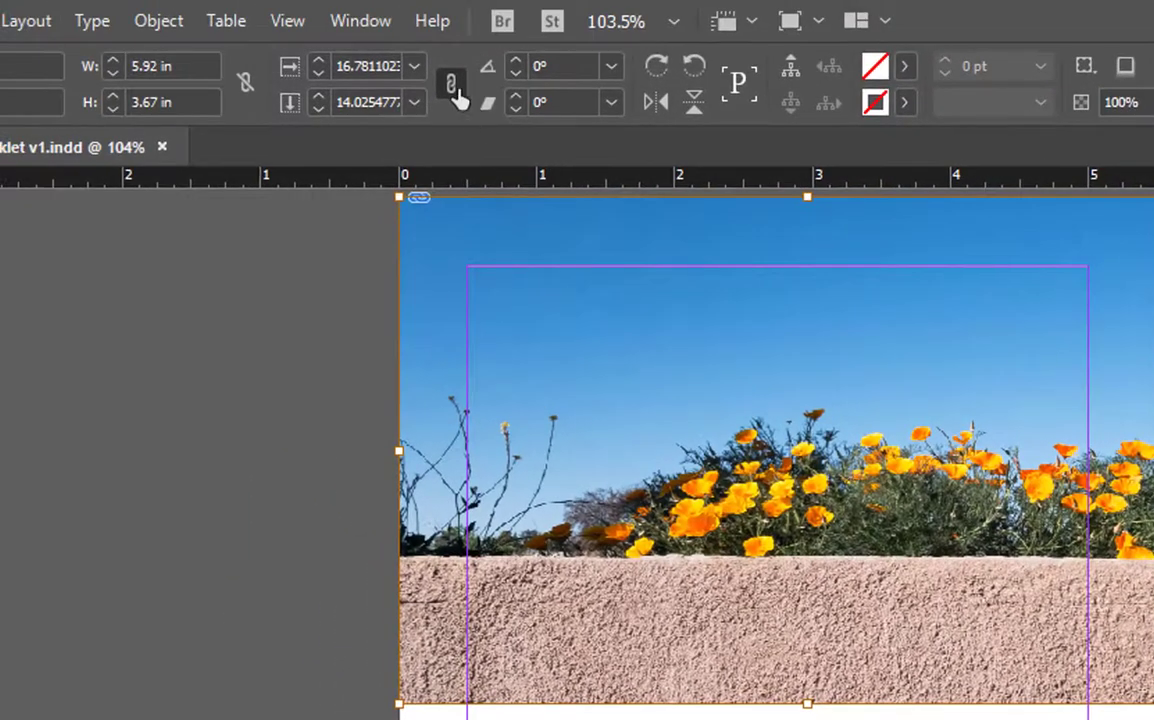
- Stretch the image unevenly across the page width, undoing a squashed vertical resize
click(452, 88)
click(452, 88)
drag(807, 703, 810, 482)
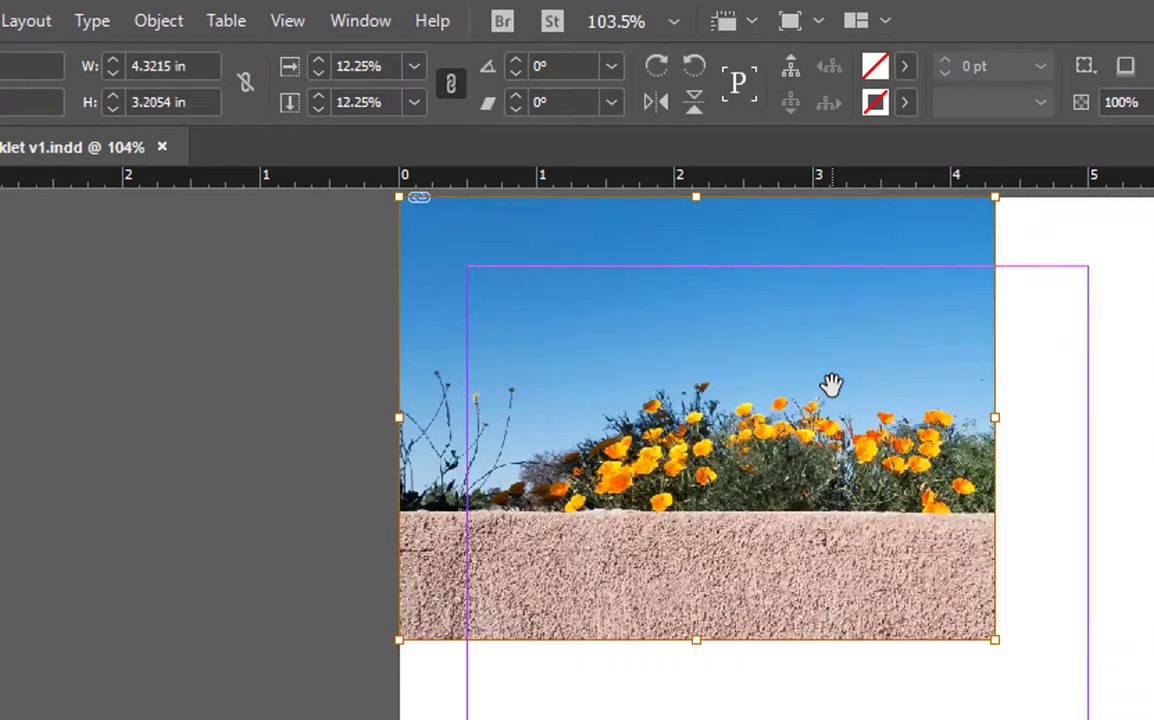
key(ctrl+z)
drag(998, 645, 1107, 535)
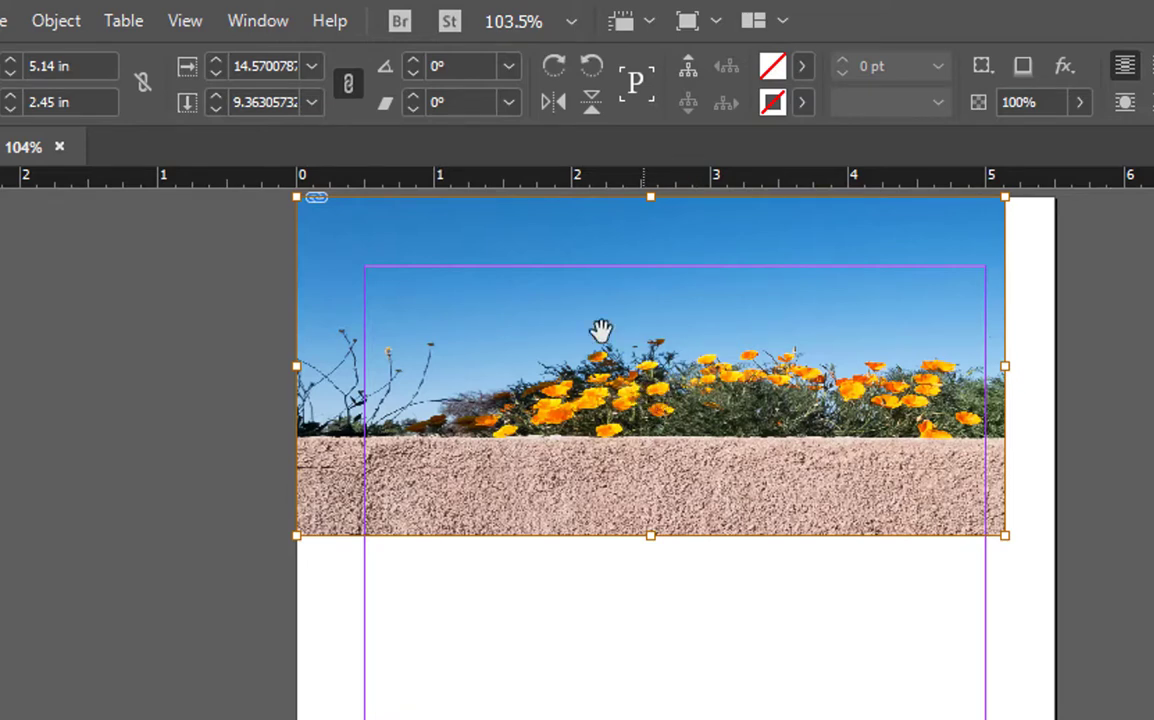
- Reset the photo's Scale Y and Scale X to 100%, undoing a -100% flip, and reposition the content
click(312, 101)
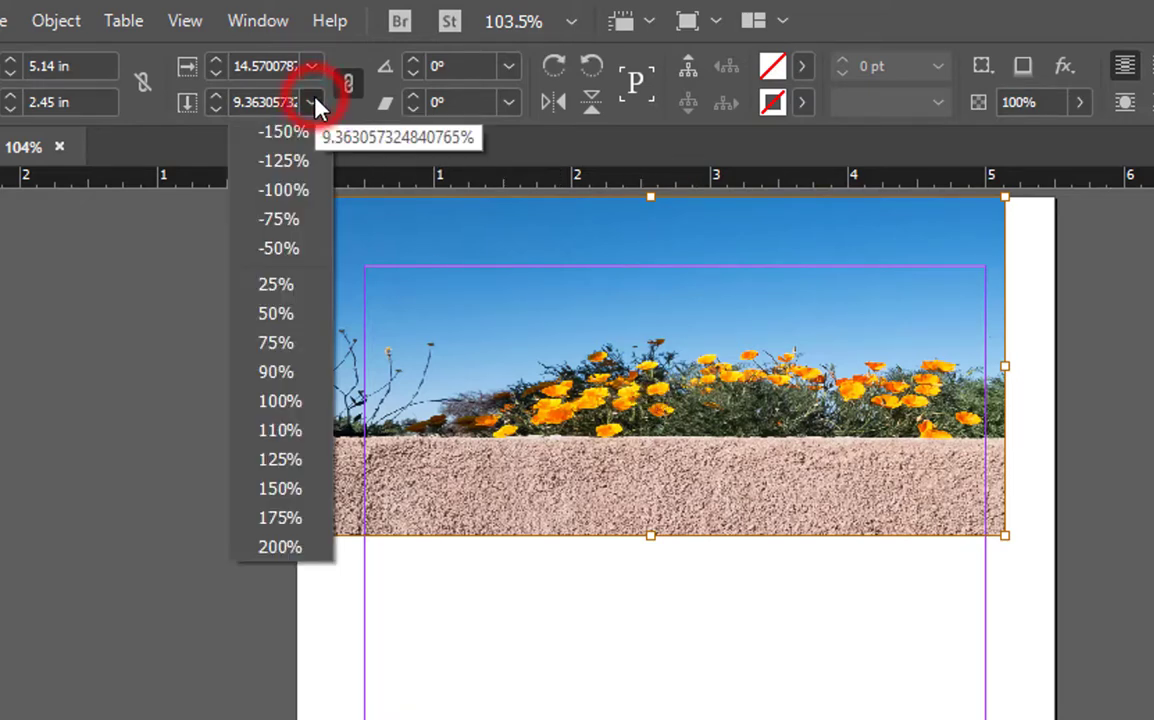
click(293, 193)
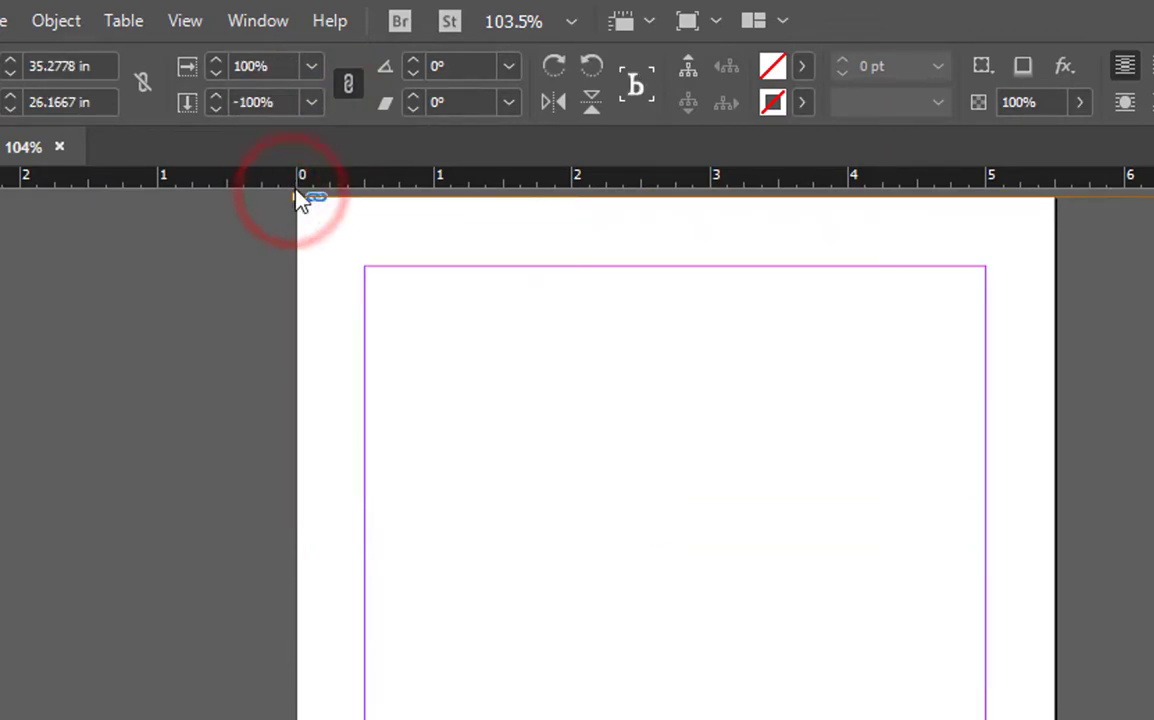
key(ctrl+z)
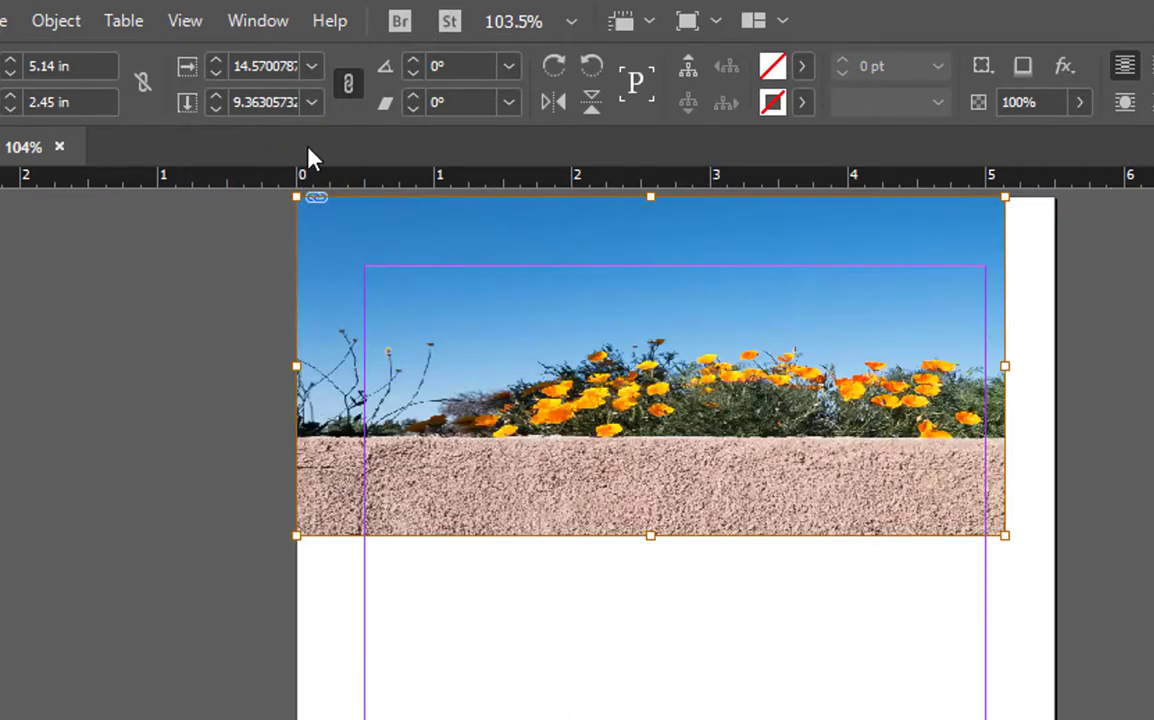
click(313, 107)
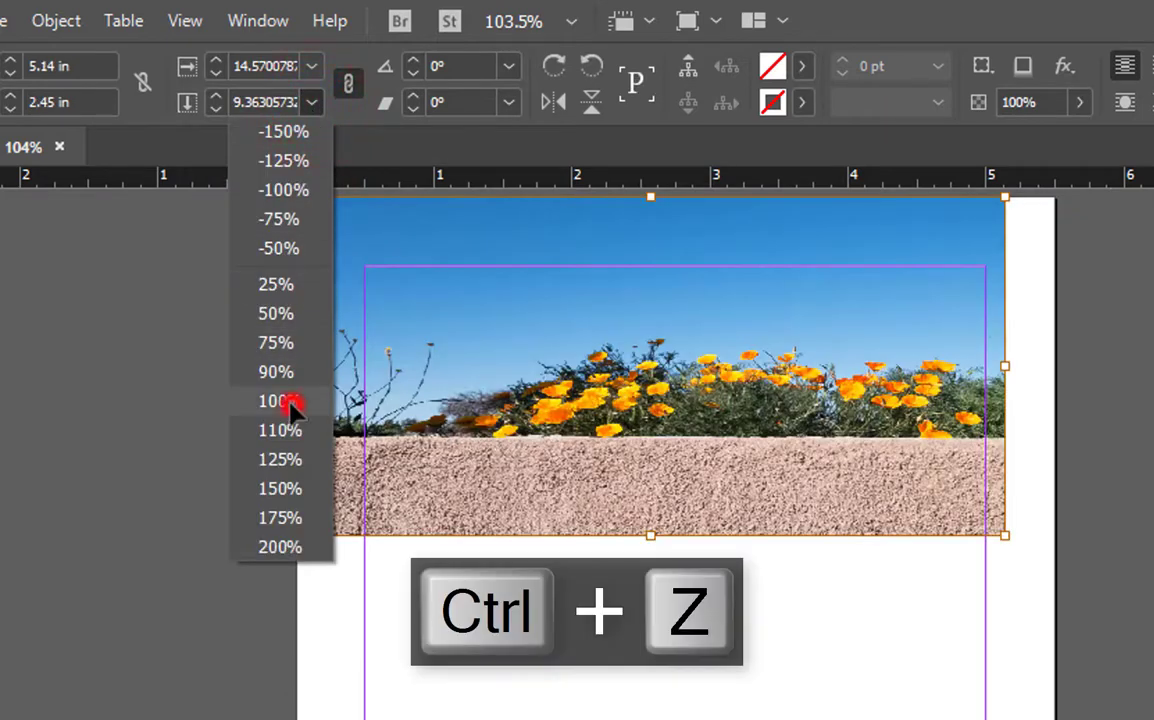
click(291, 402)
click(312, 66)
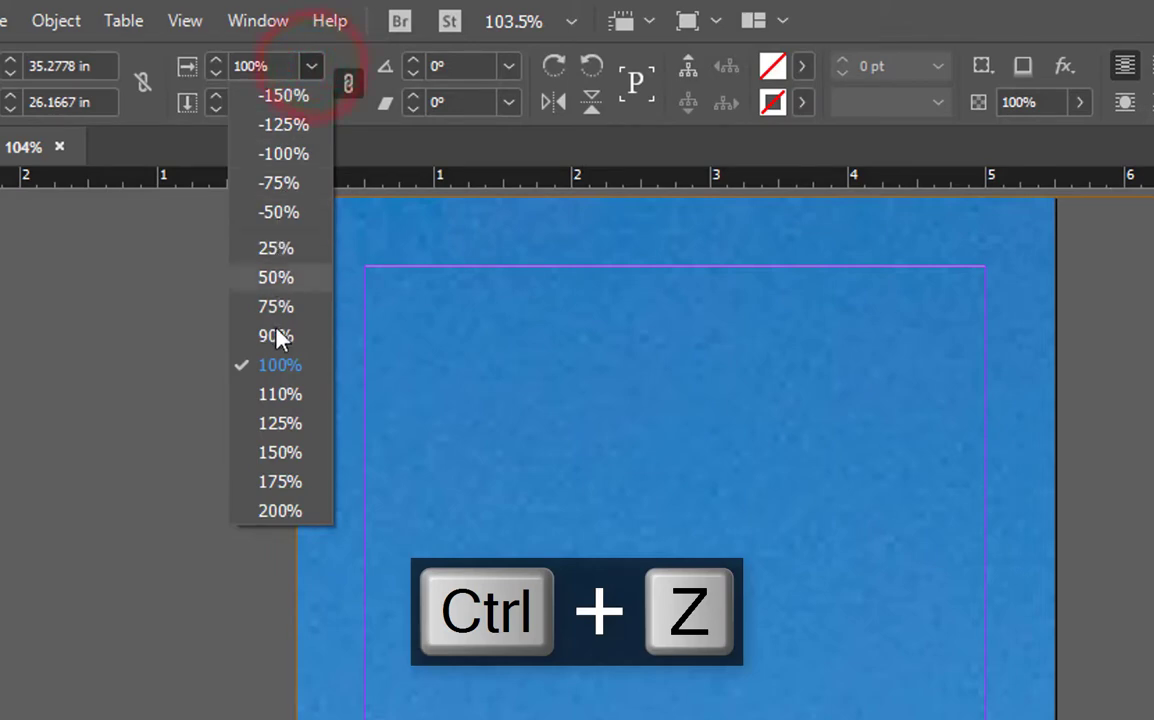
click(280, 367)
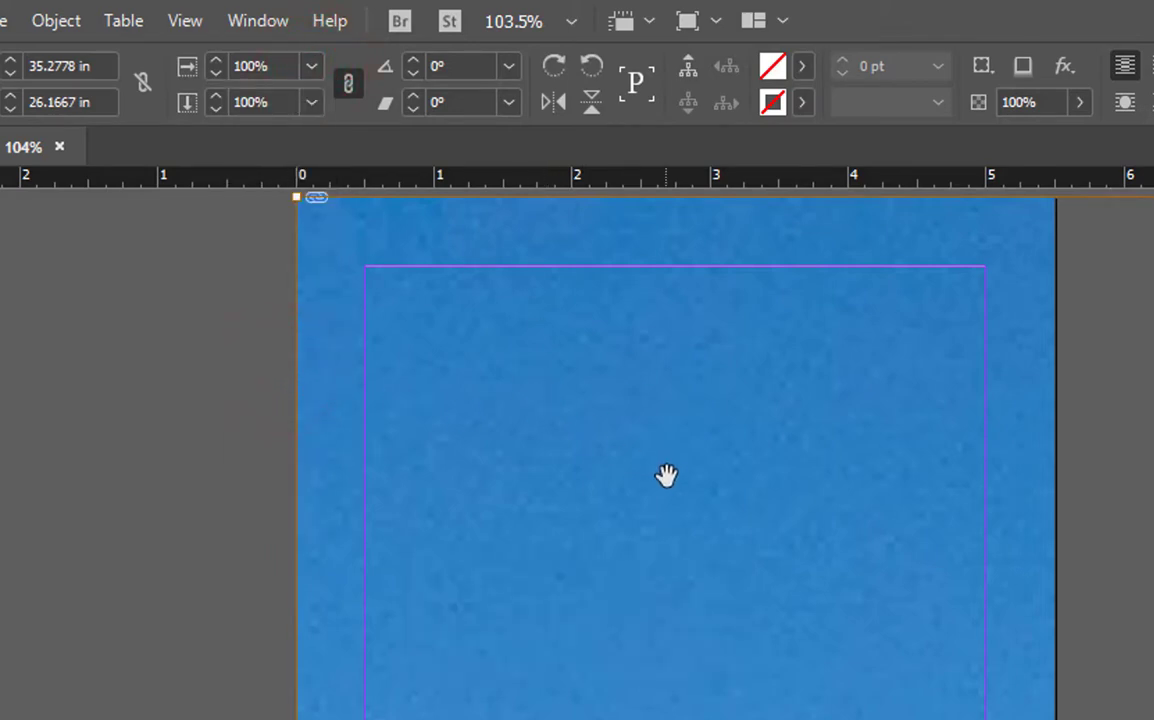
drag(747, 533, 600, 500)
mouse_move(681, 541)
mouse_down()
mouse_move(655, 466)
mouse_move(644, 471)
mouse_up()
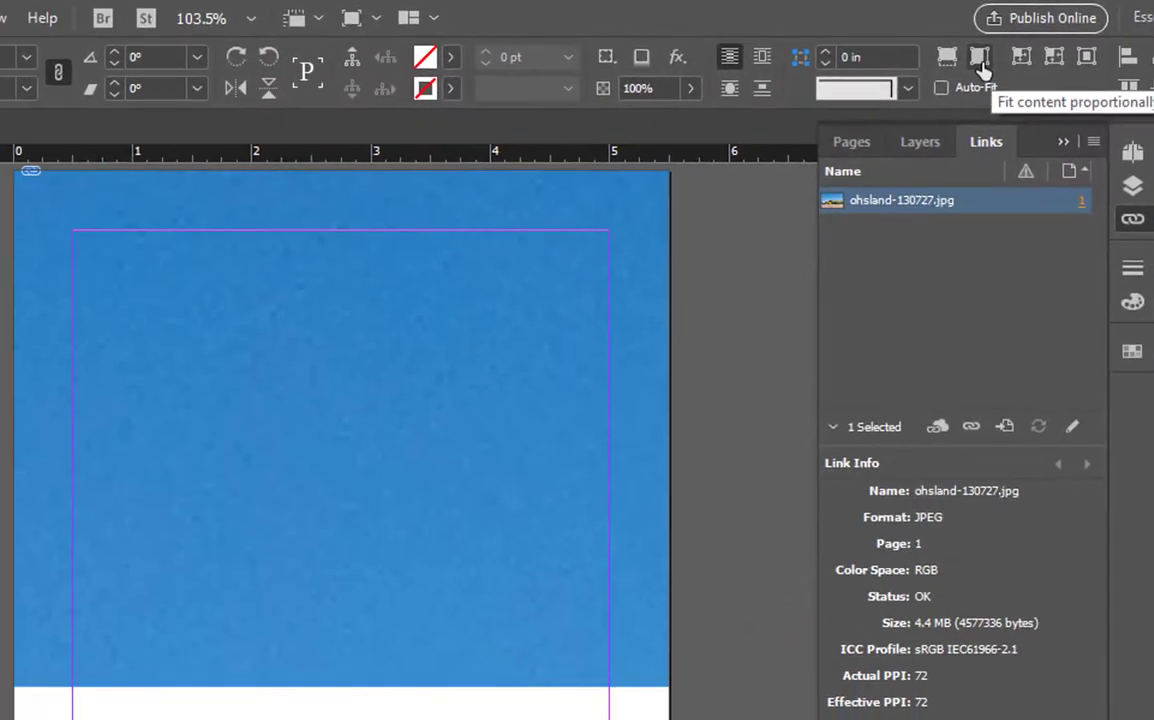
- Fit the photo proportionally to its frame and crop the frame's bottom edge higher
click(982, 64)
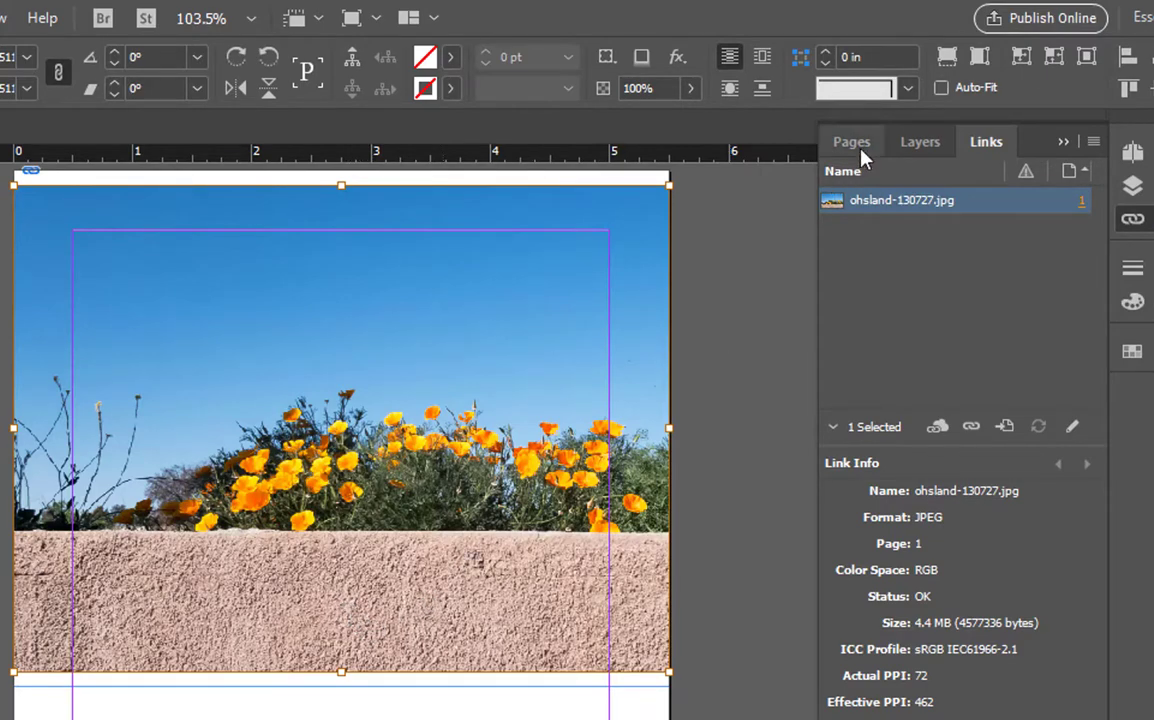
click(946, 60)
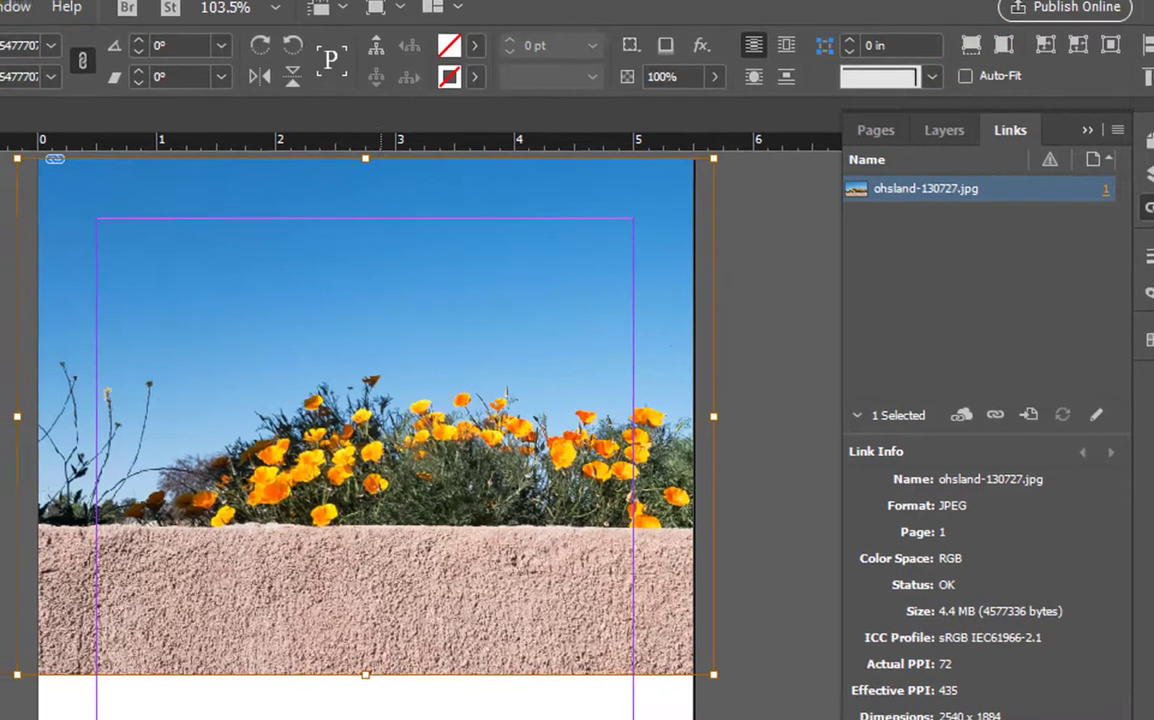
click(355, 719)
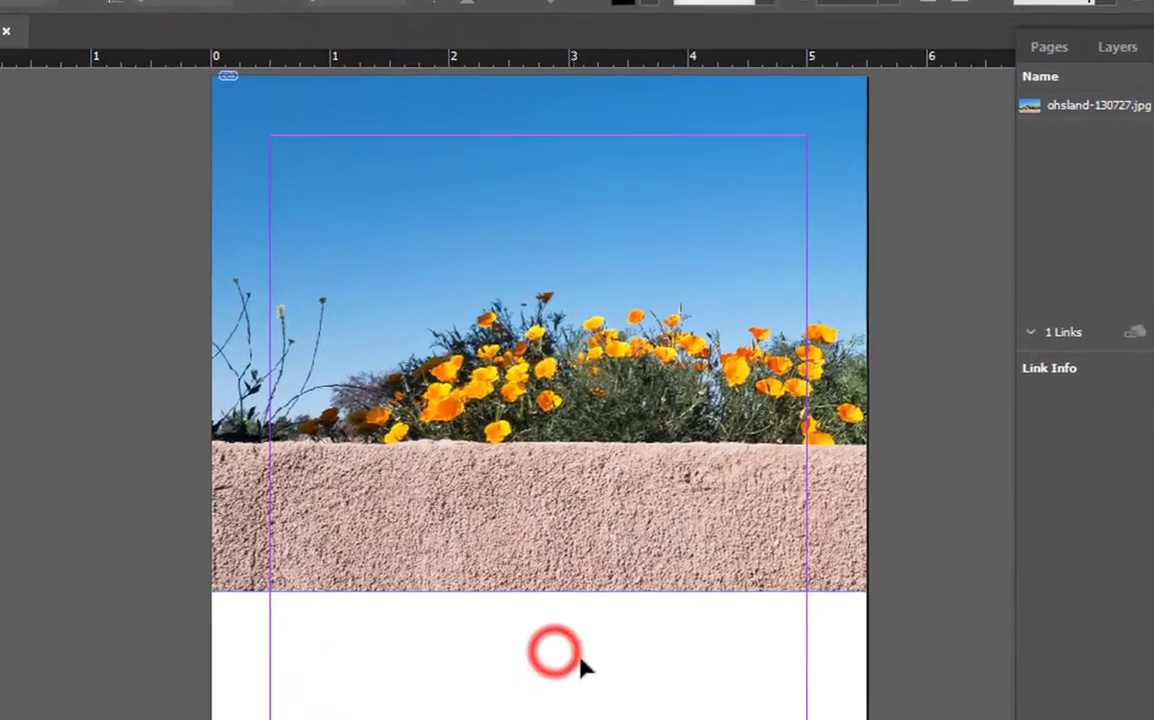
click(752, 352)
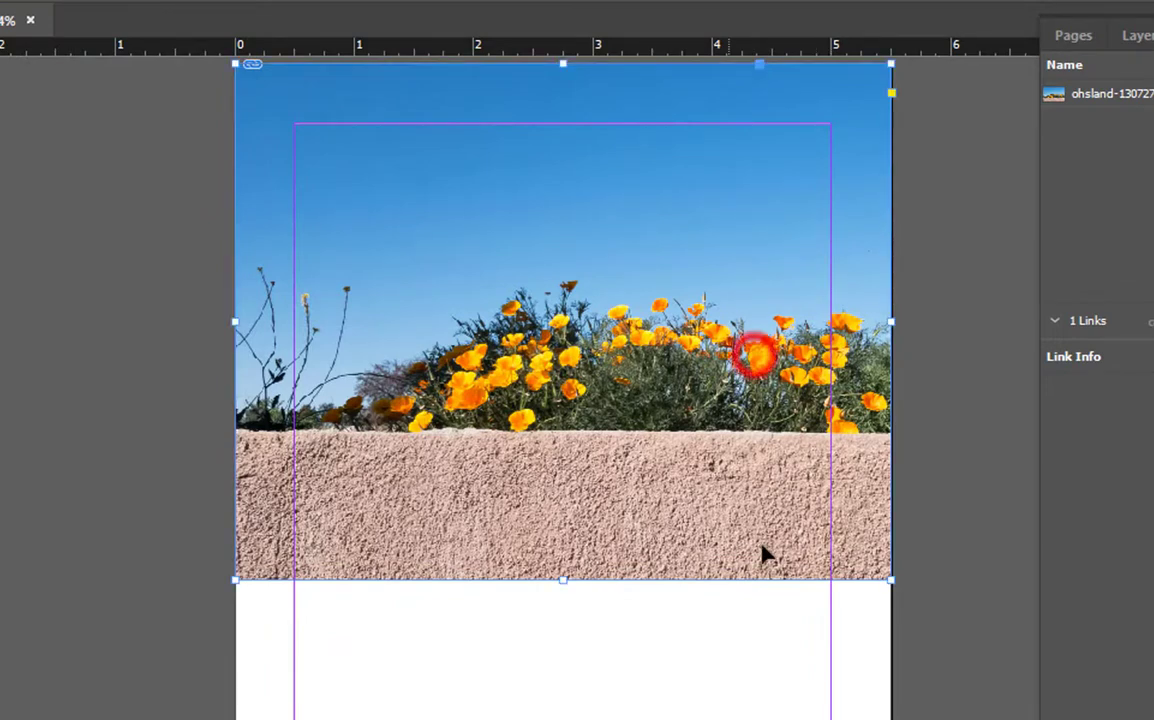
drag(566, 578, 566, 452)
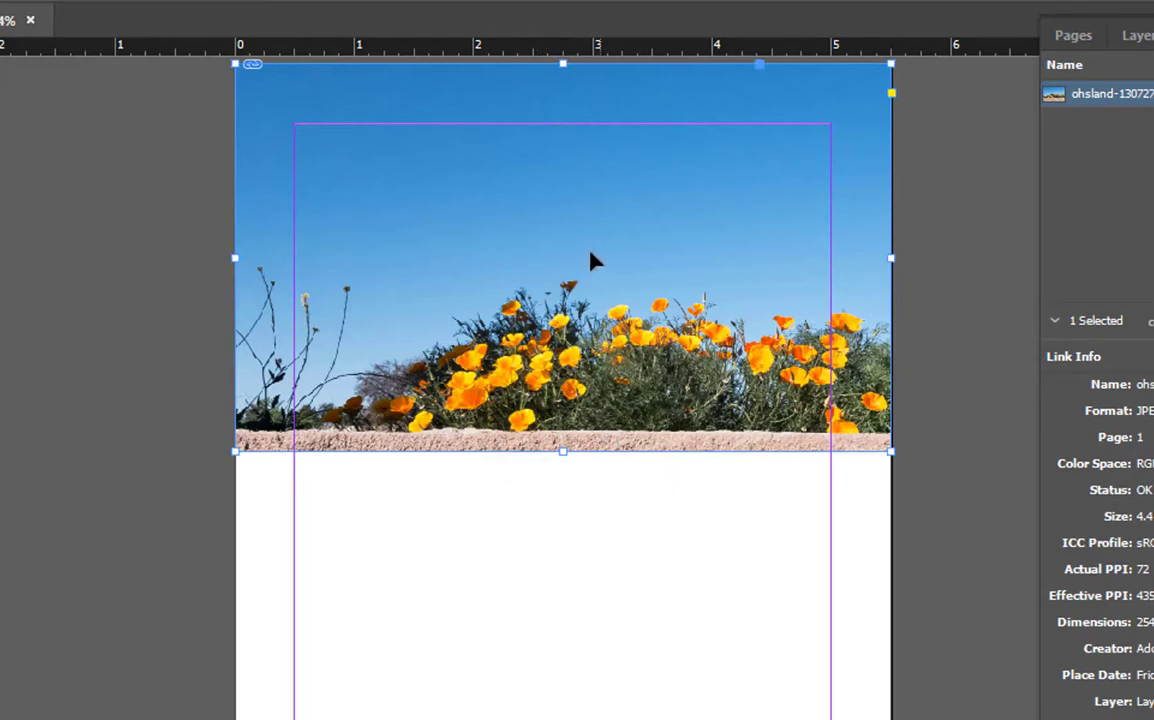
- Shift the photo upward and enlarge it proportionally within the frame
click(554, 253)
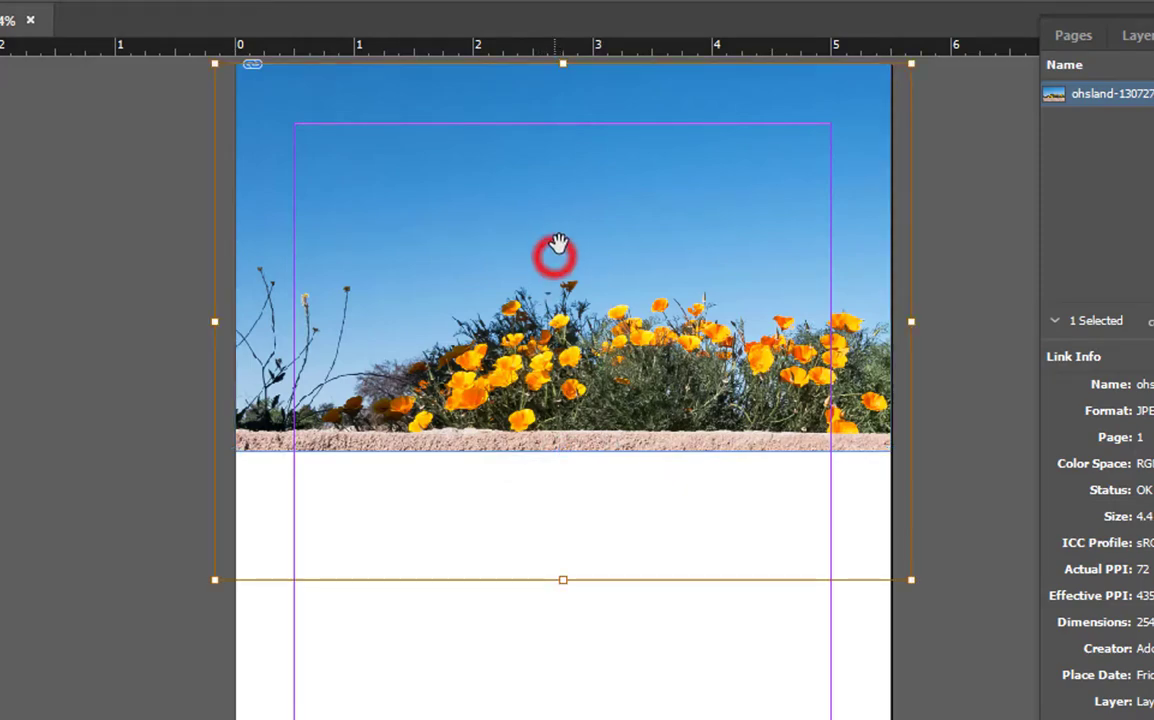
drag(563, 315, 558, 287)
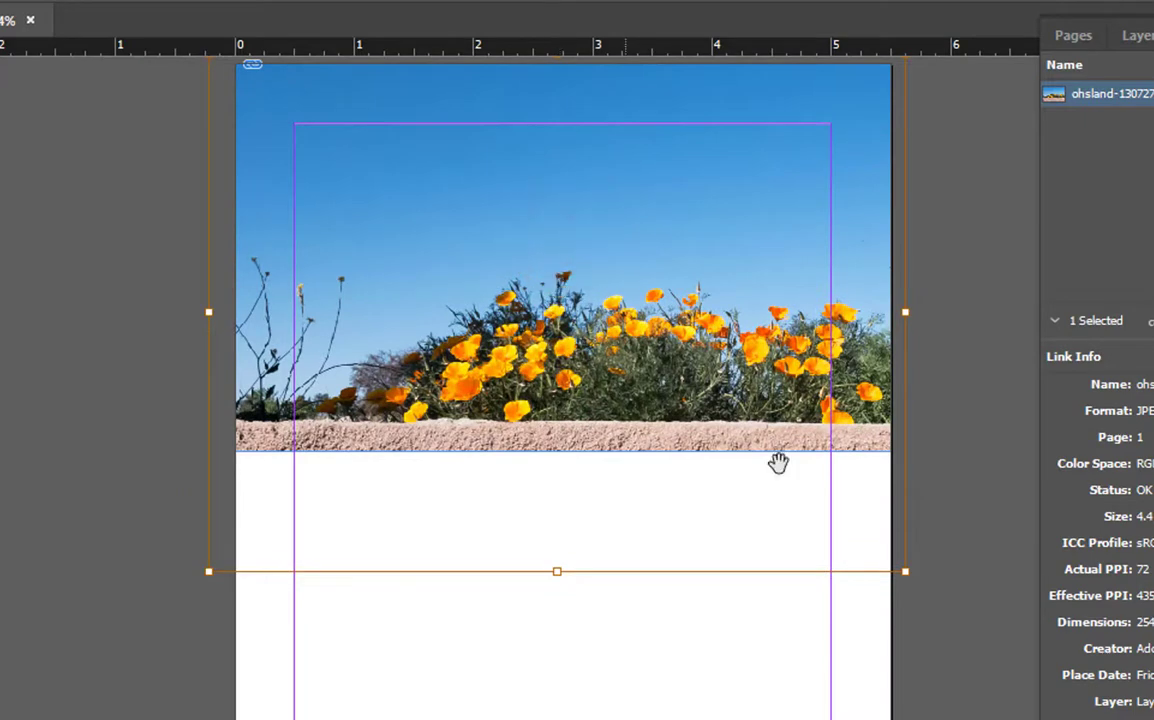
mouse_move(902, 574)
mouse_down()
mouse_move(982, 628)
mouse_move(898, 562)
mouse_up()
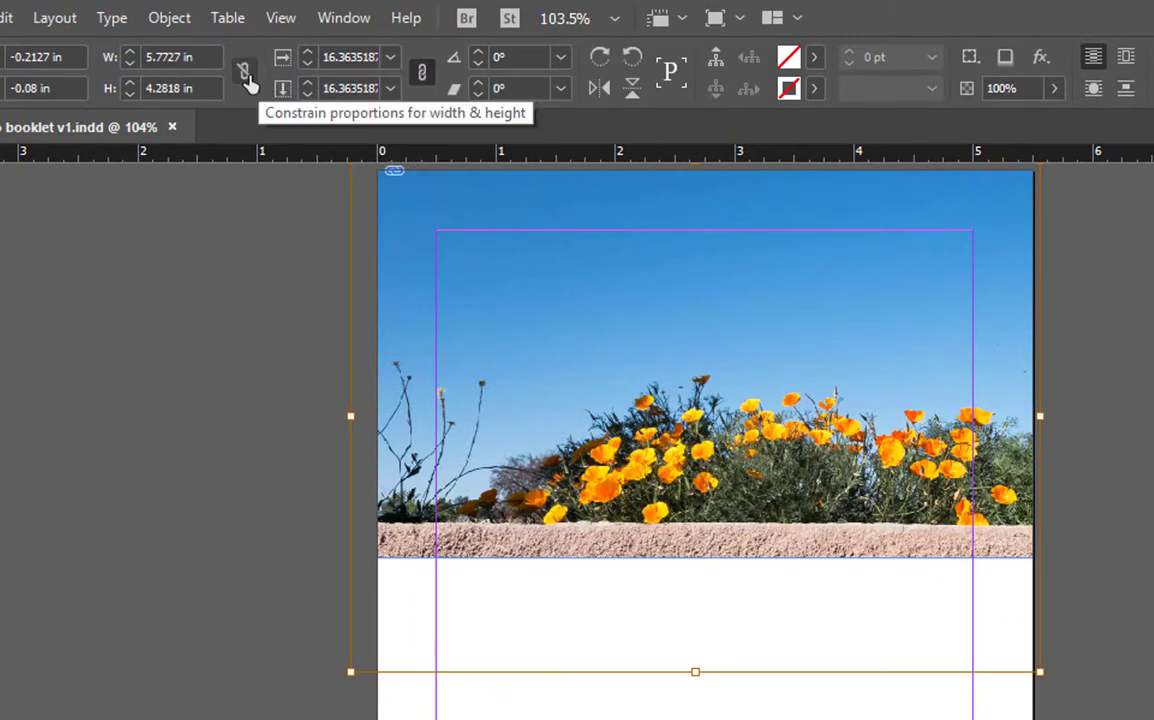
- Reshape the frame into a wide banner, scale the photo to 50%, and fill the frame proportionally
click(245, 74)
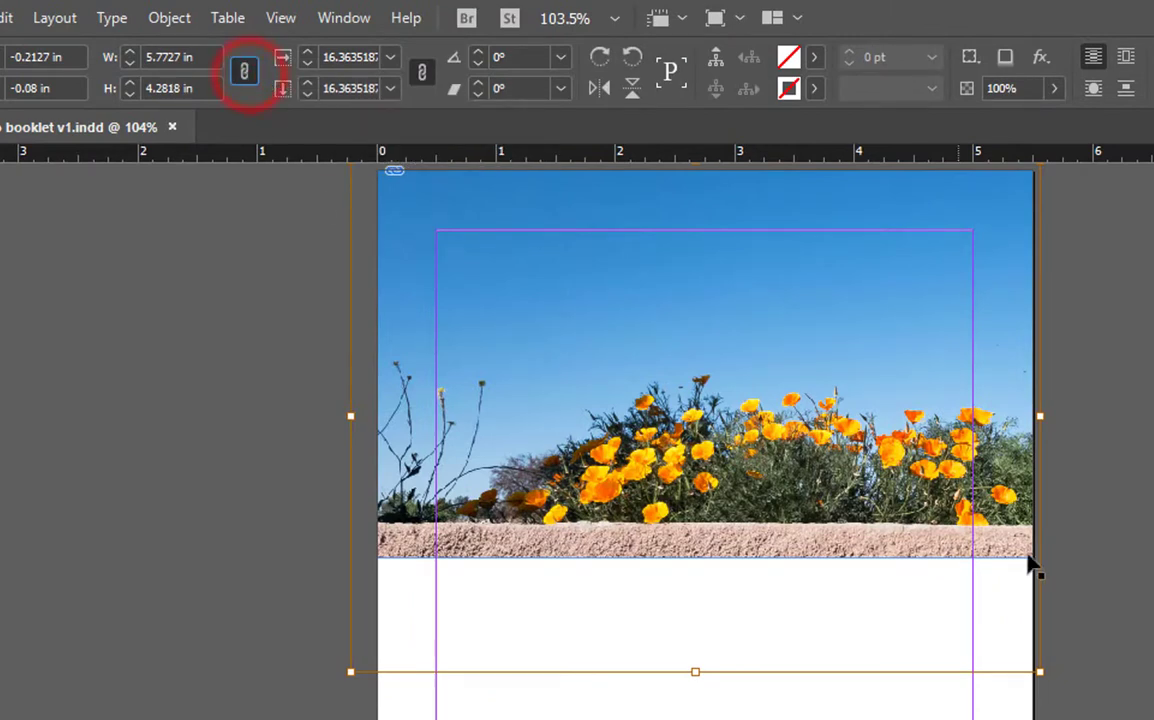
drag(1040, 675, 1141, 466)
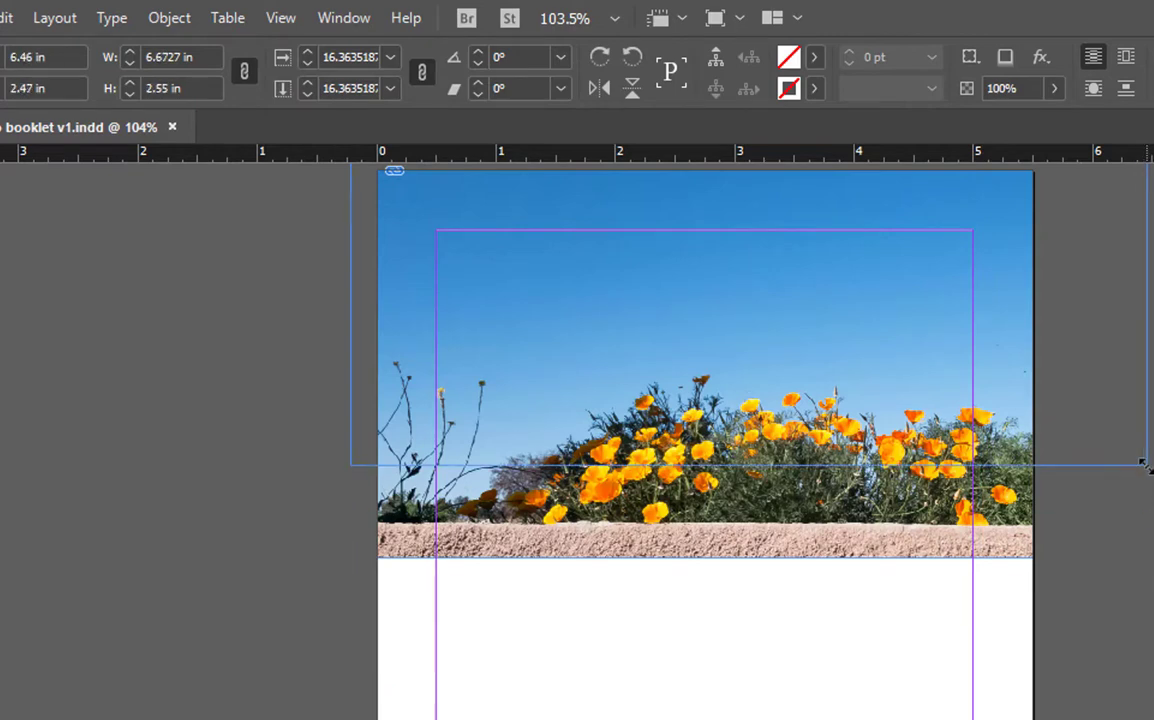
click(391, 89)
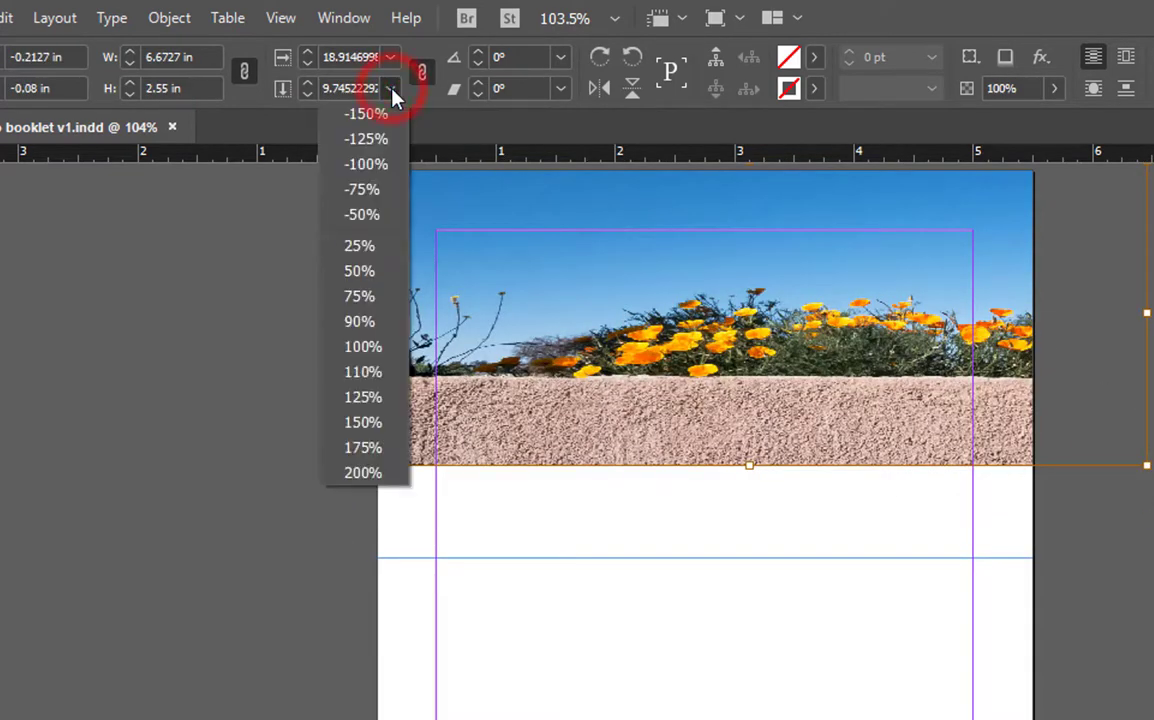
click(360, 272)
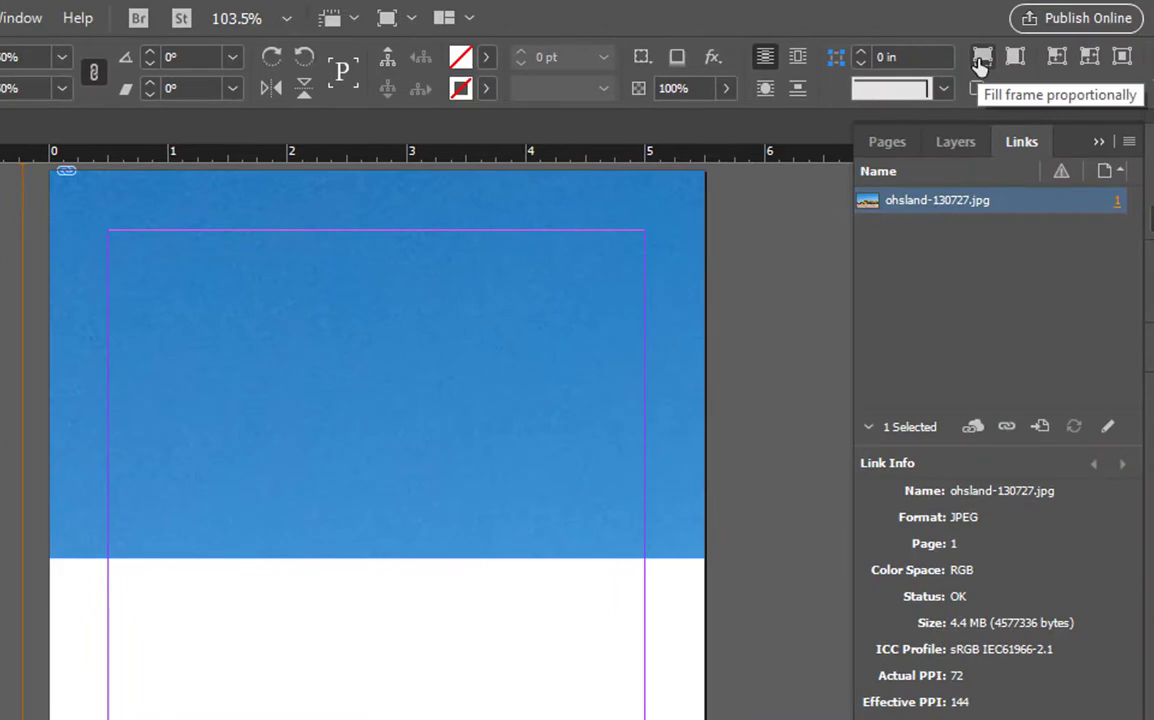
click(981, 60)
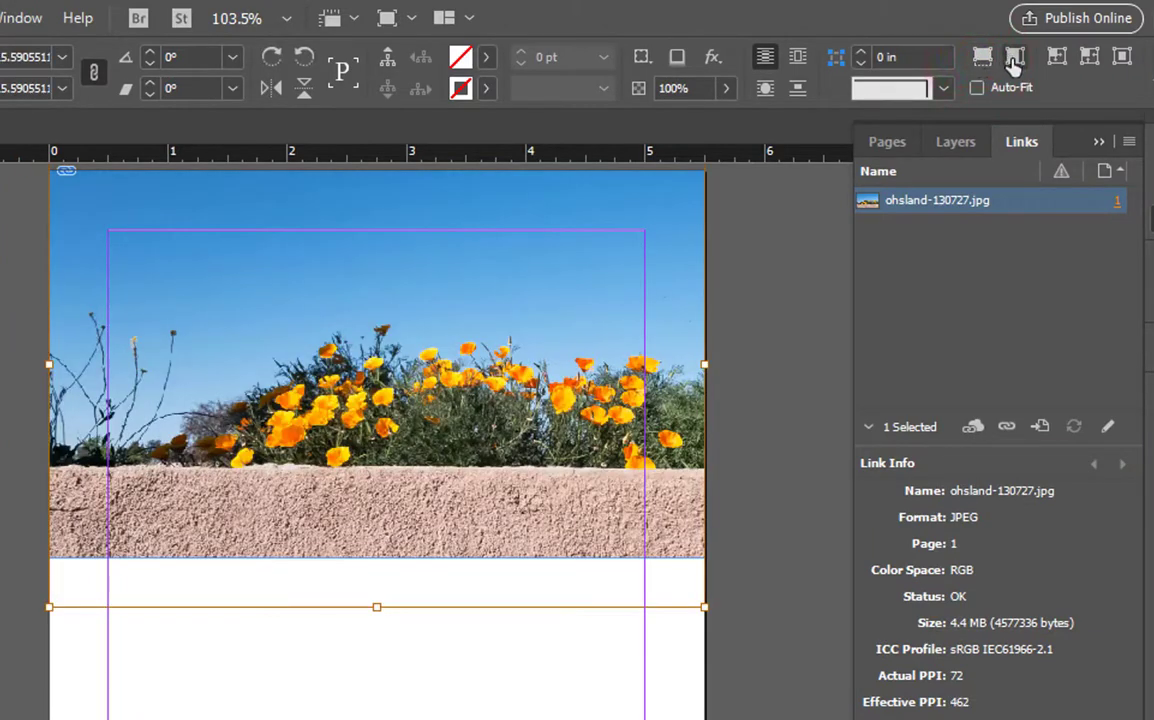
click(1014, 58)
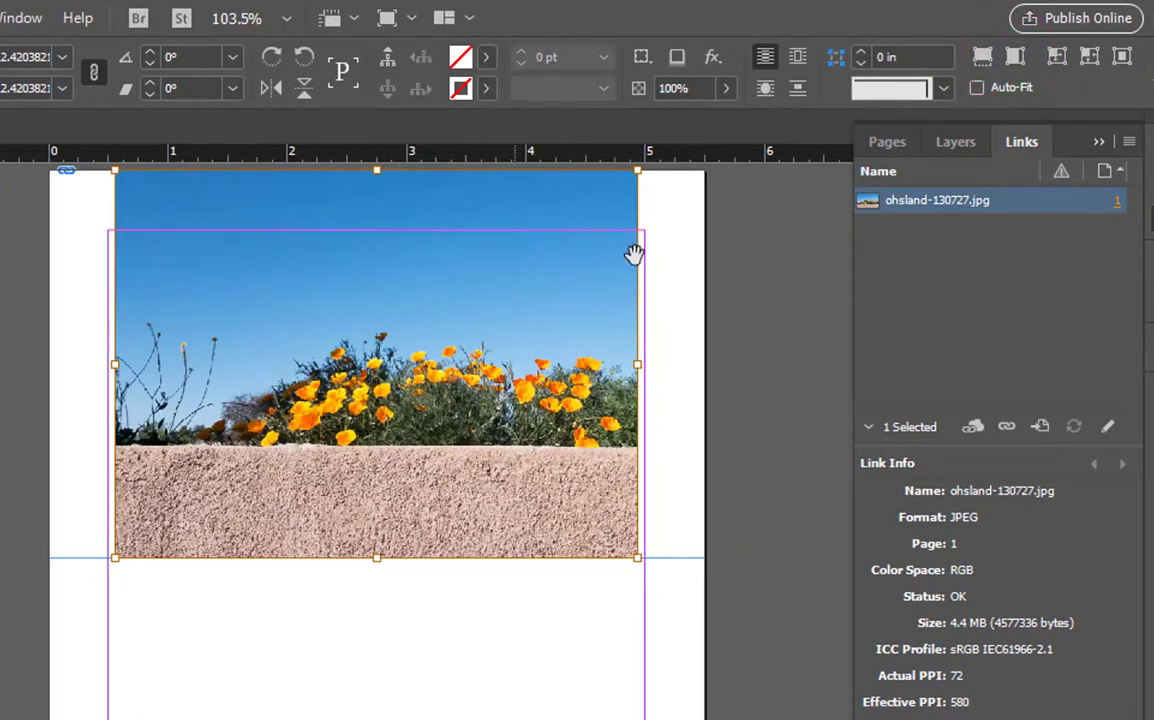
click(985, 55)
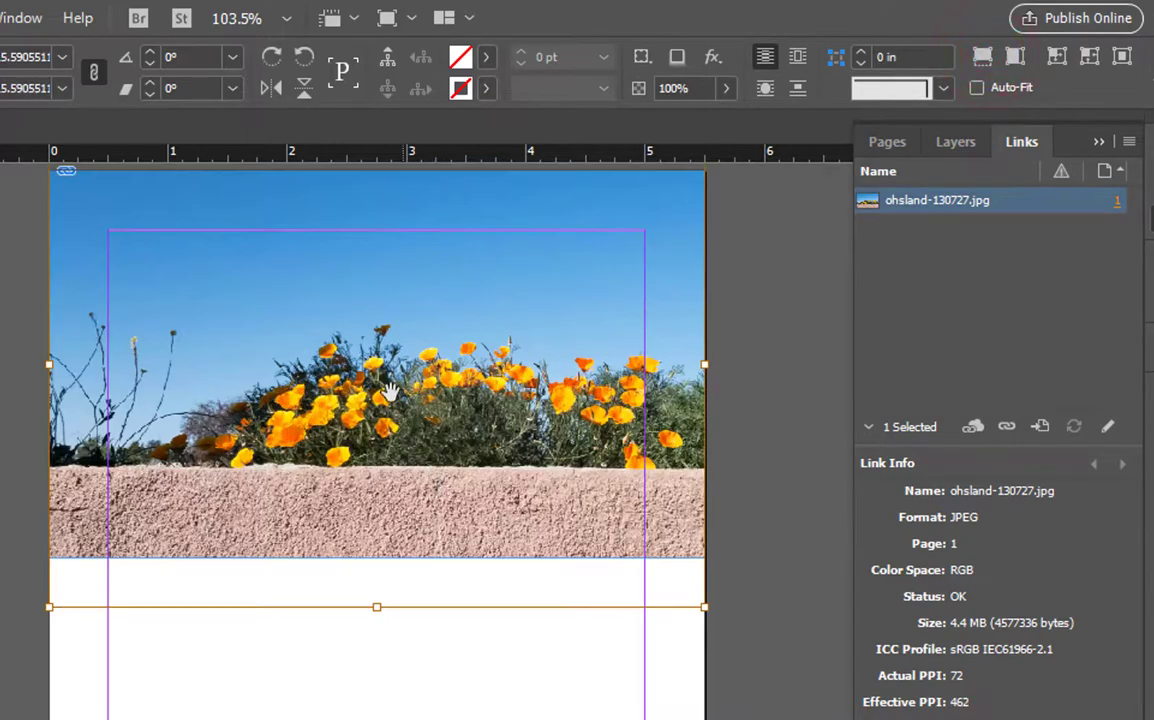
drag(389, 395, 393, 424)
- Draw a text frame below the poppy banner, type Greenfield, and select the word
click(417, 675)
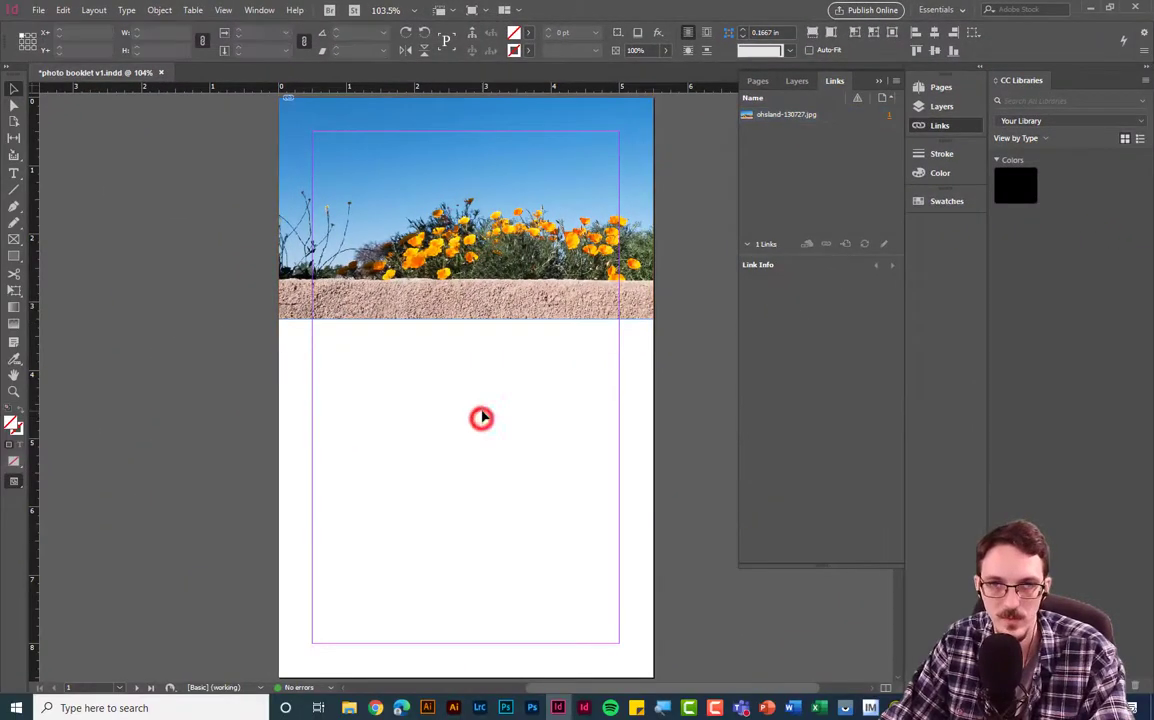
click(511, 361)
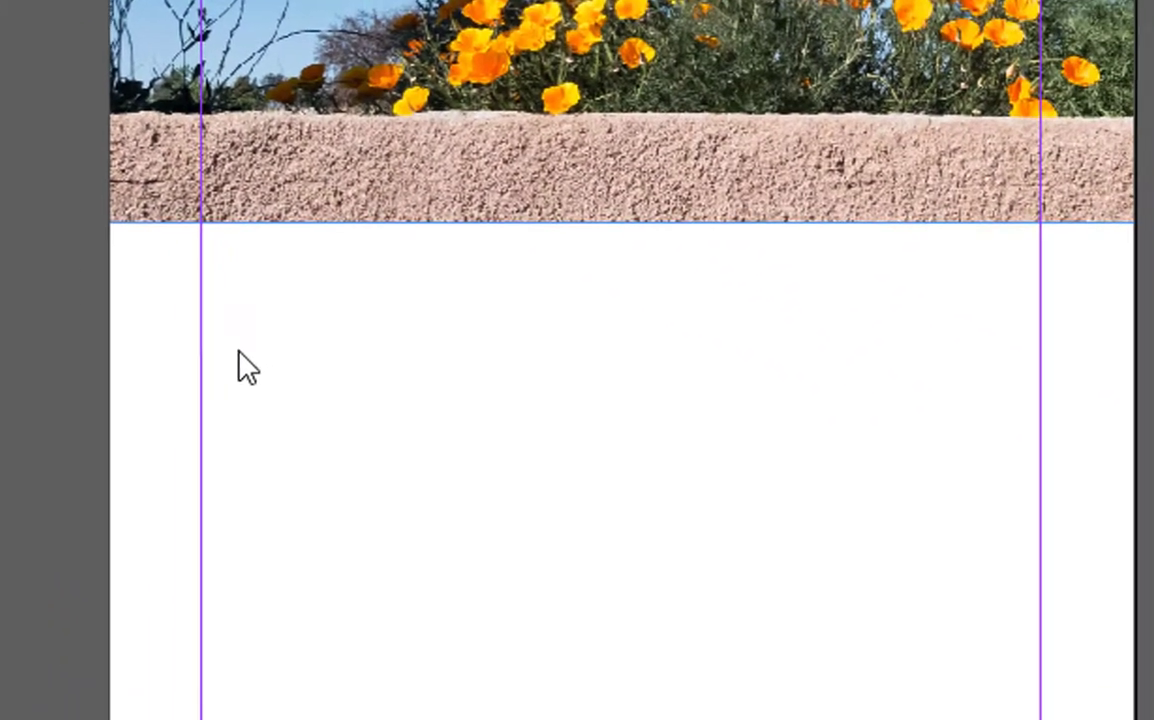
drag(186, 303, 1030, 619)
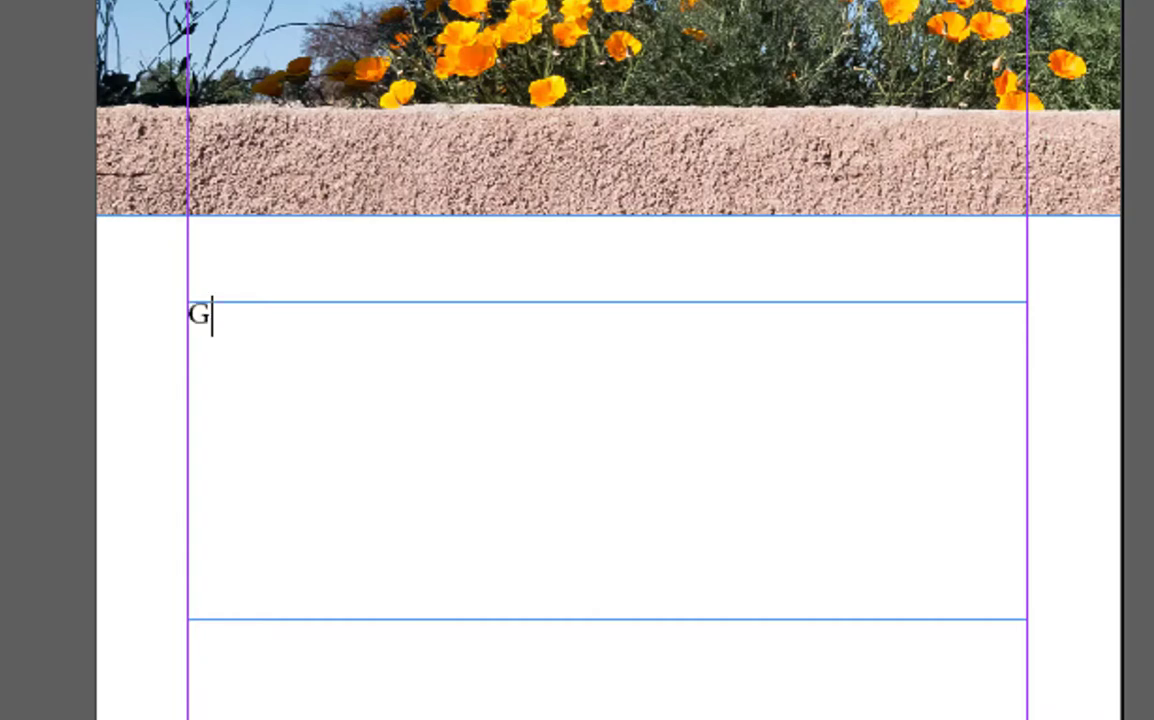
text(nfield)
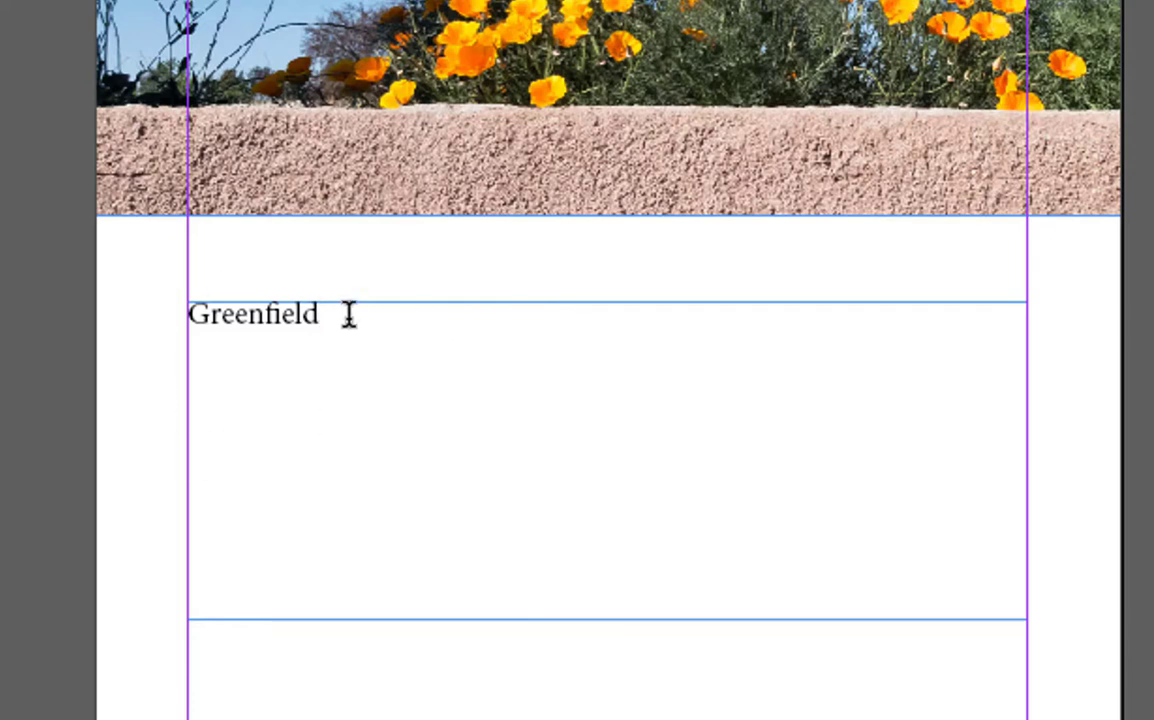
drag(337, 318, 175, 350)
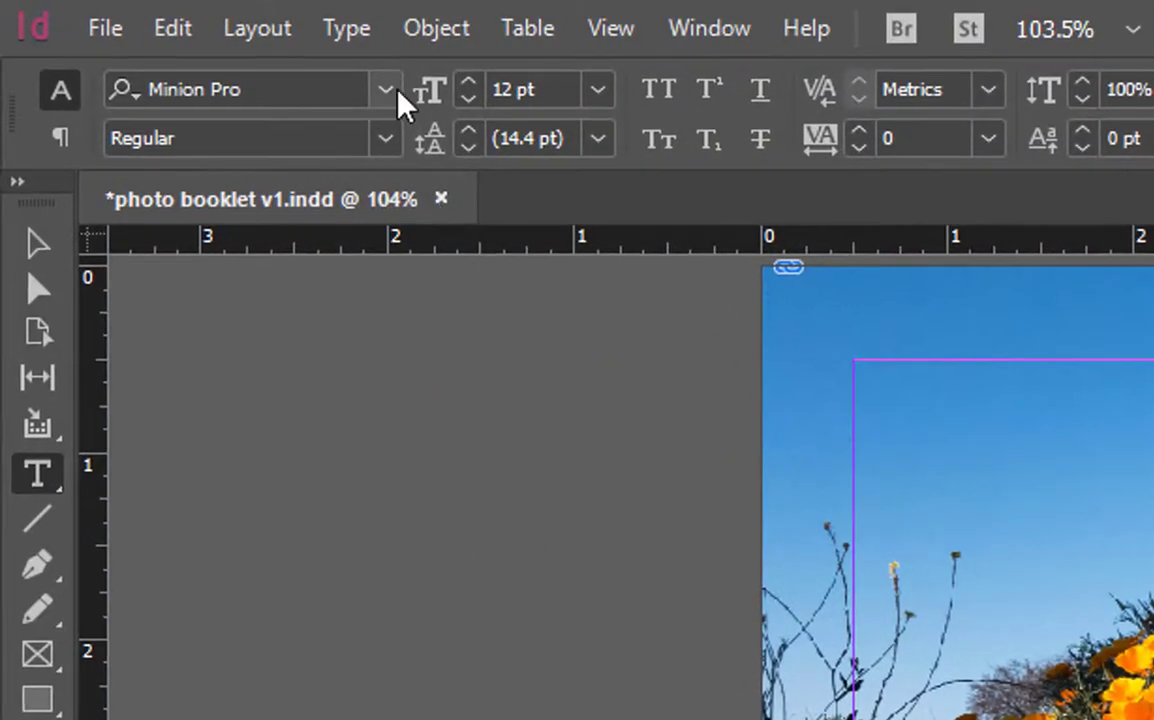
- Set the Greenfield title to Candara 48 pt, centred
click(386, 89)
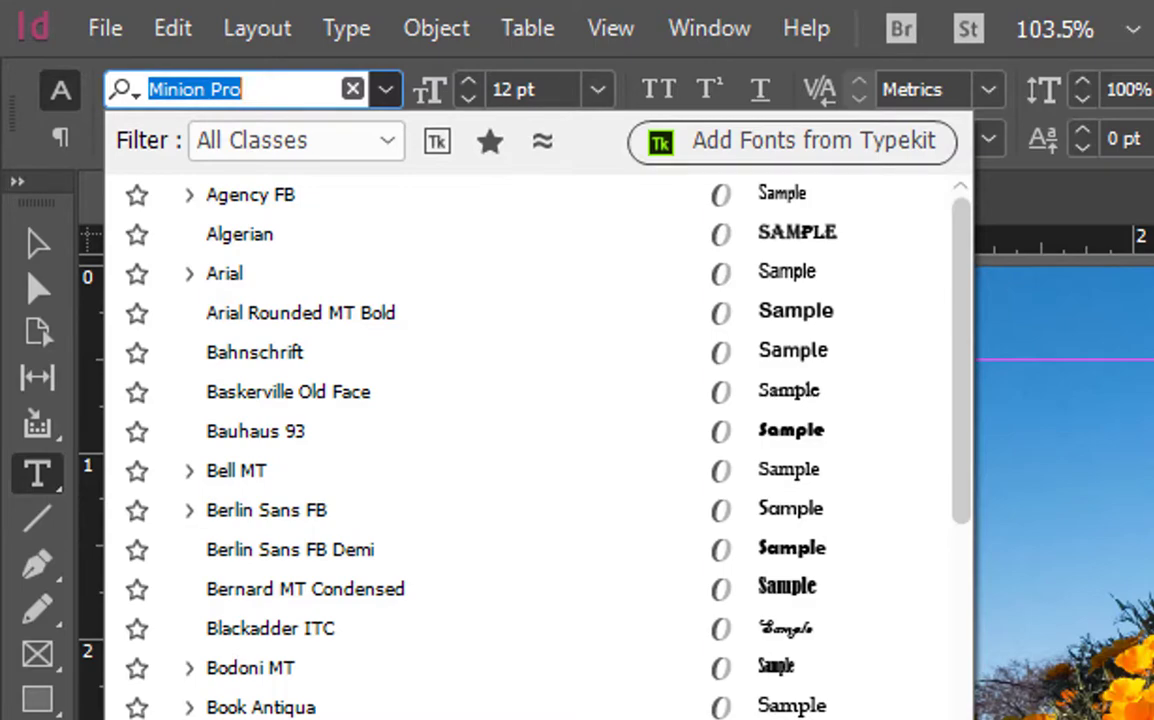
text(Candara)
key(Return)
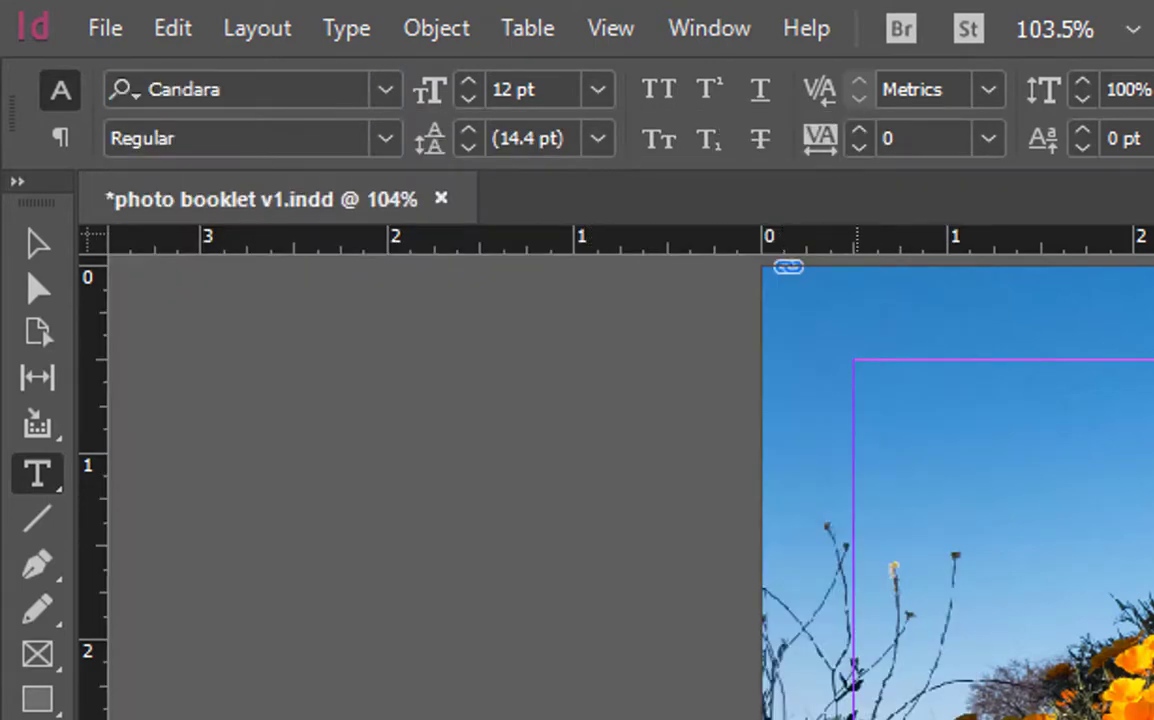
click(597, 89)
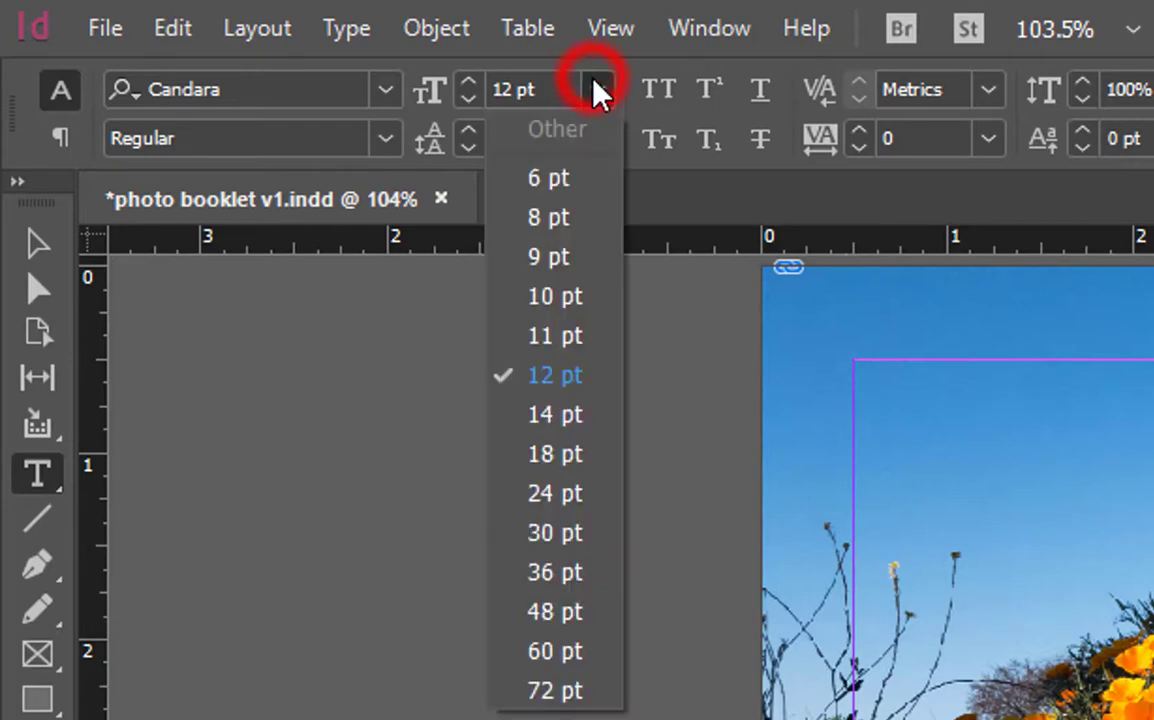
click(561, 611)
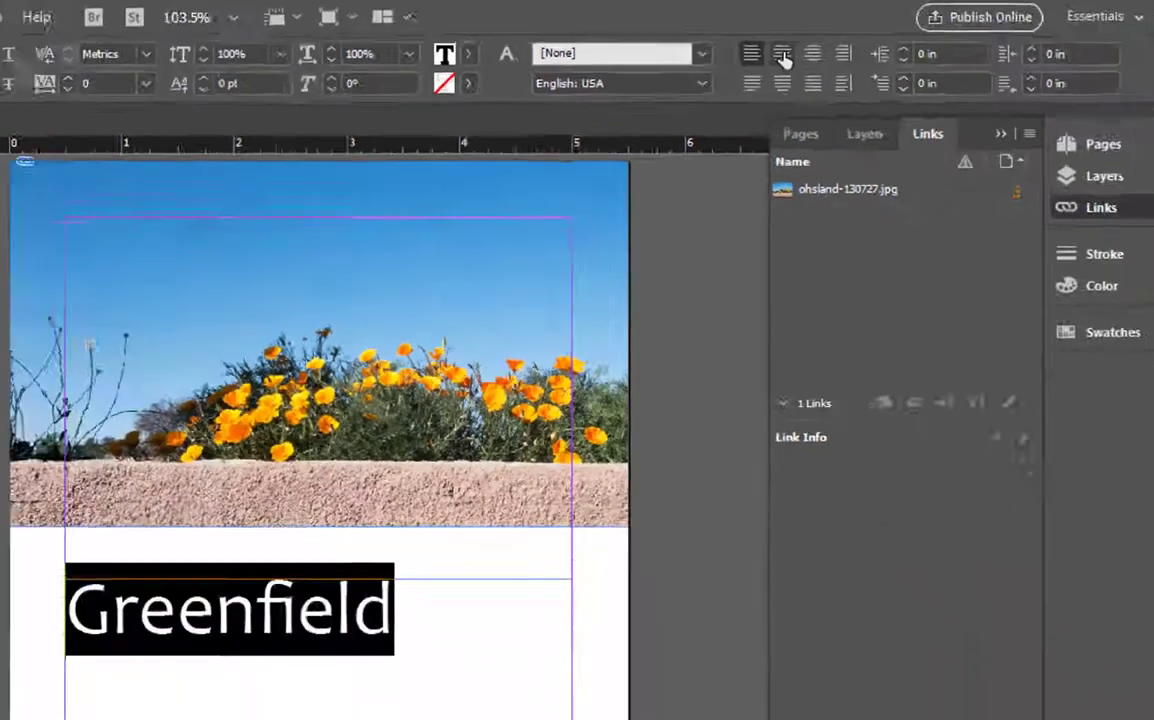
click(837, 85)
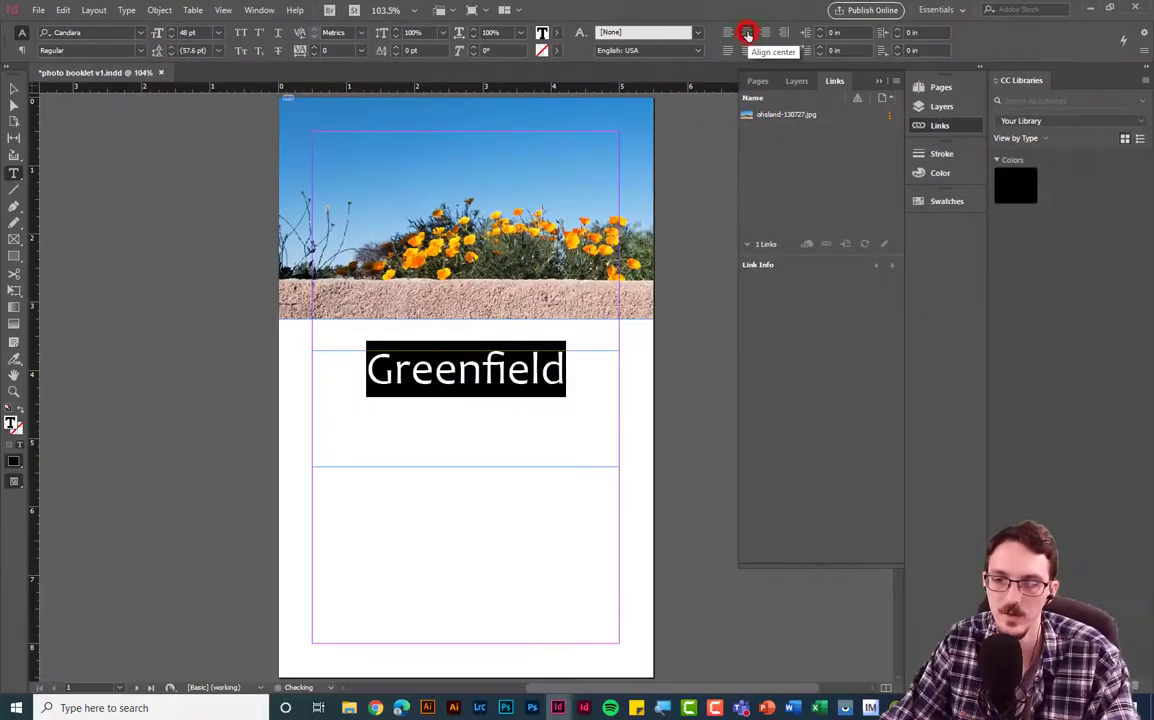
- Add the author's byline beneath the title and set it to 10 pt
click(500, 378)
click(577, 381)
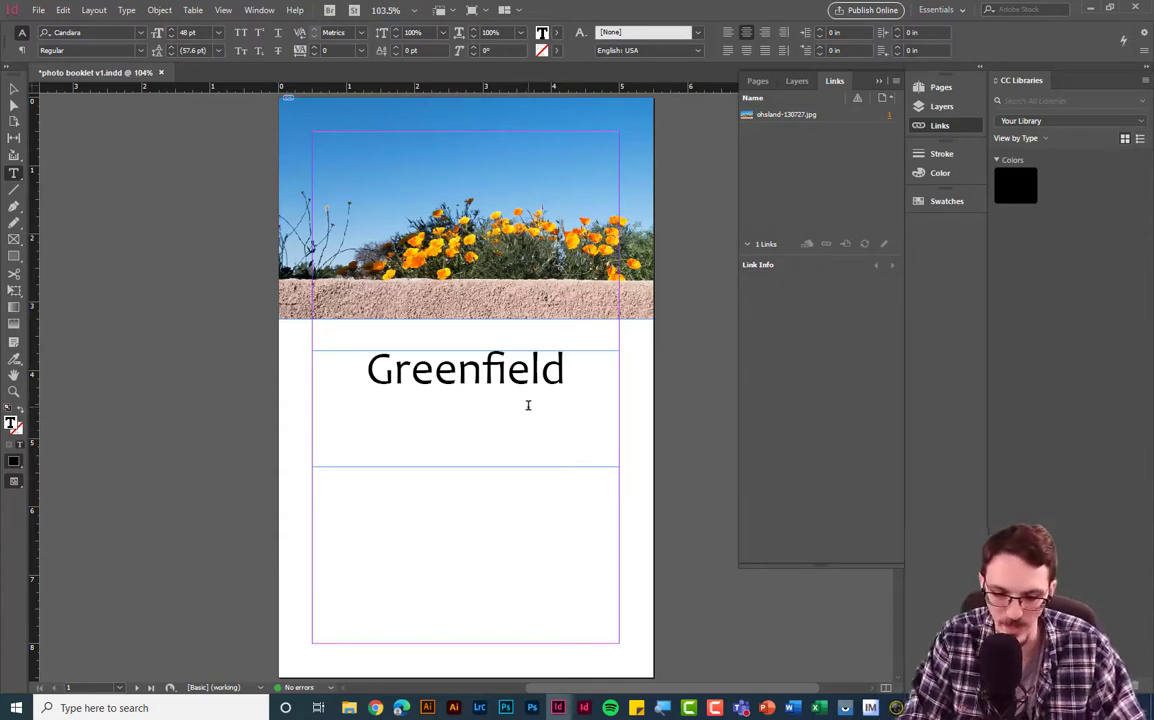
text(by J)
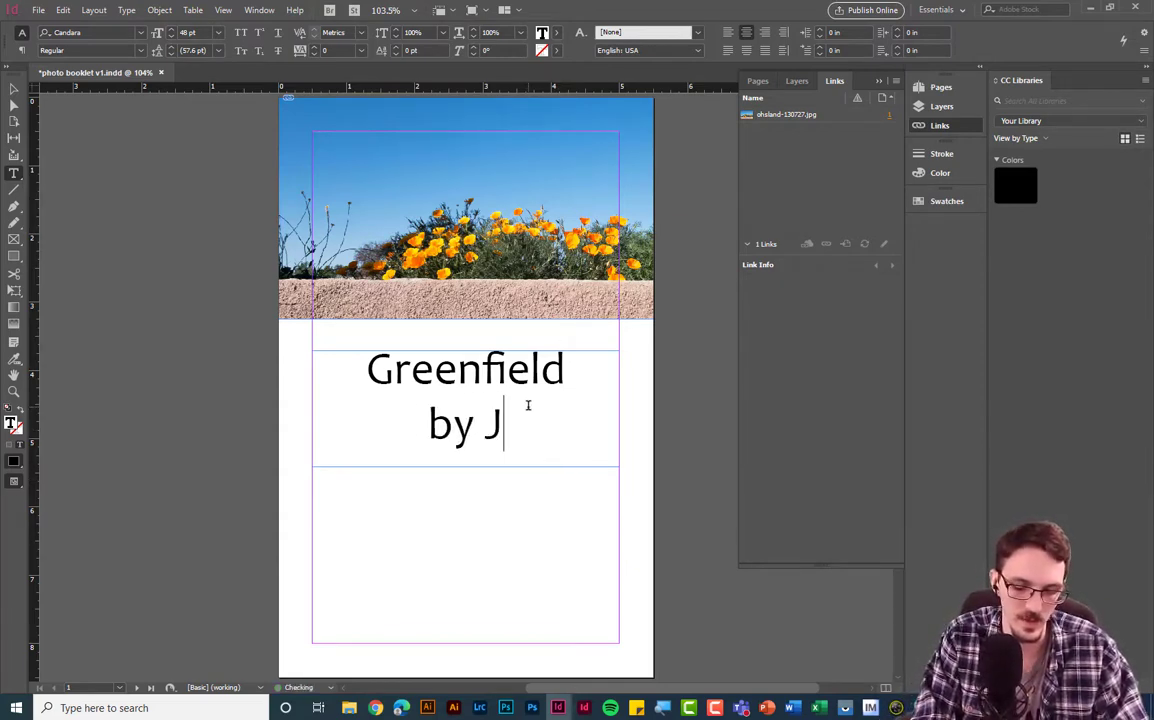
text(oe Turek)
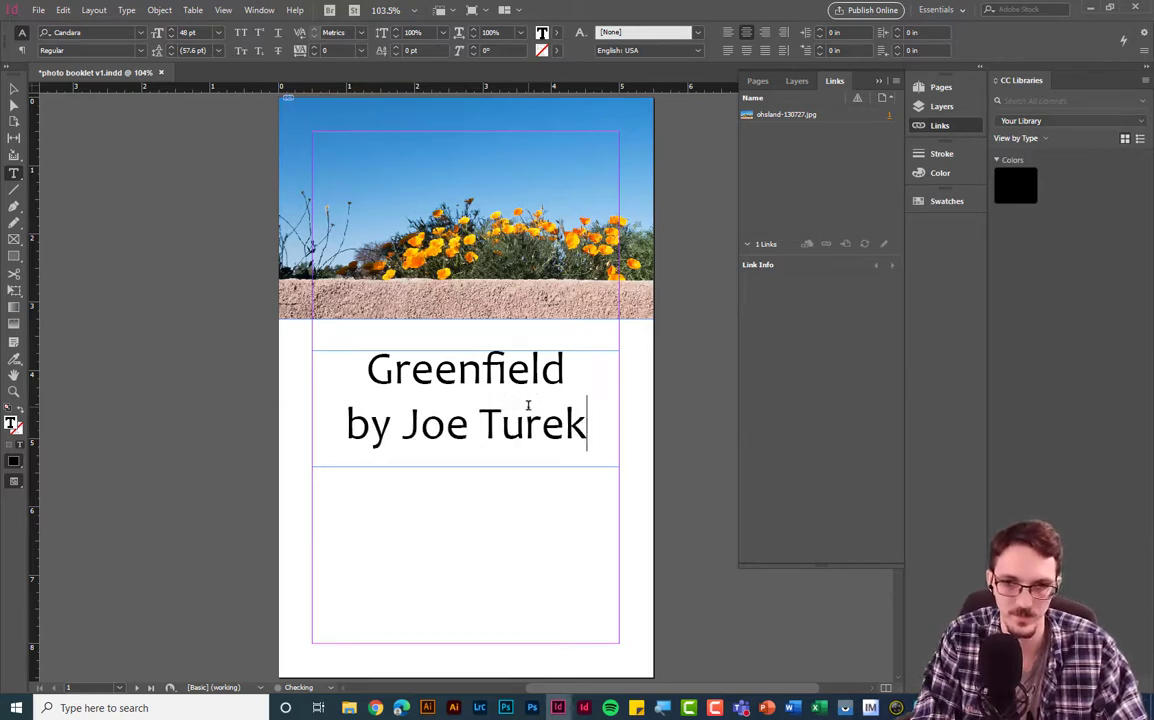
drag(597, 430, 340, 428)
click(219, 32)
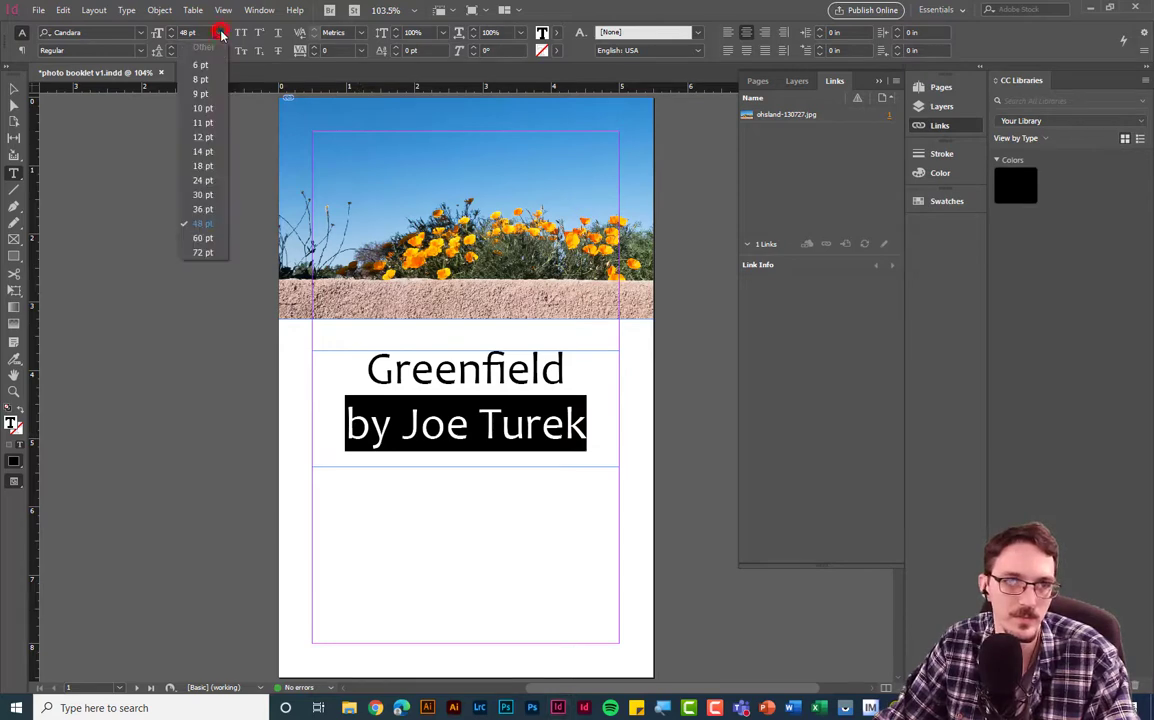
click(201, 110)
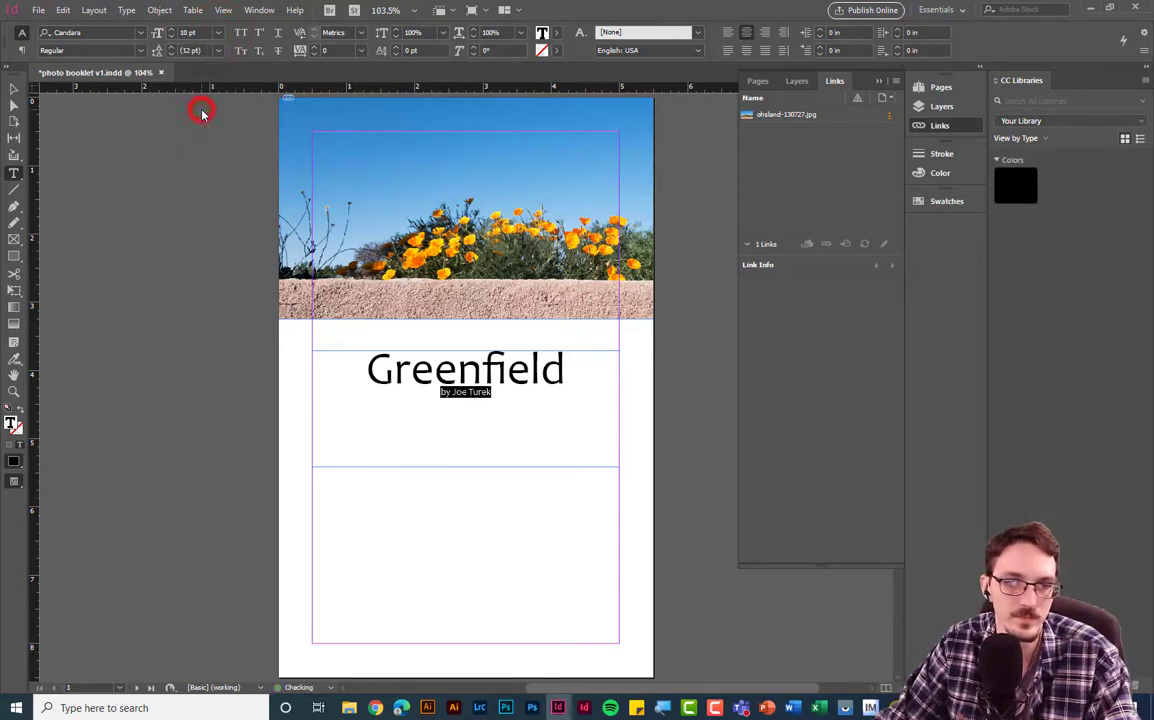
click(541, 425)
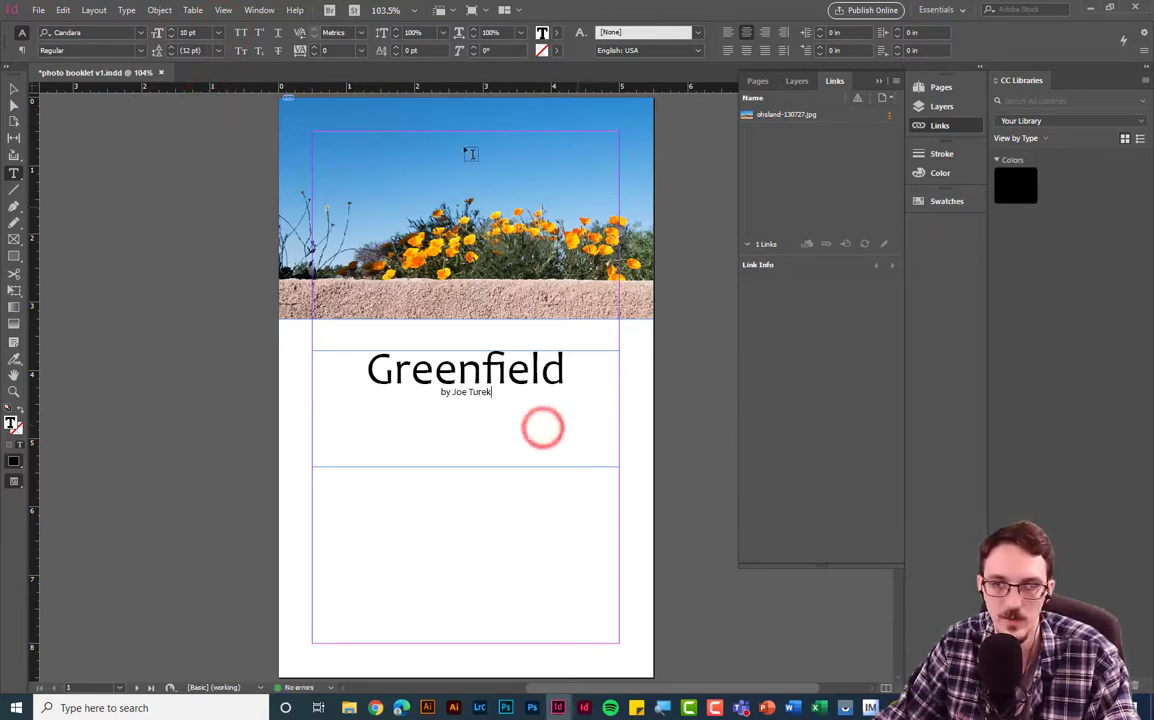
scroll(497, 392, down, 10)
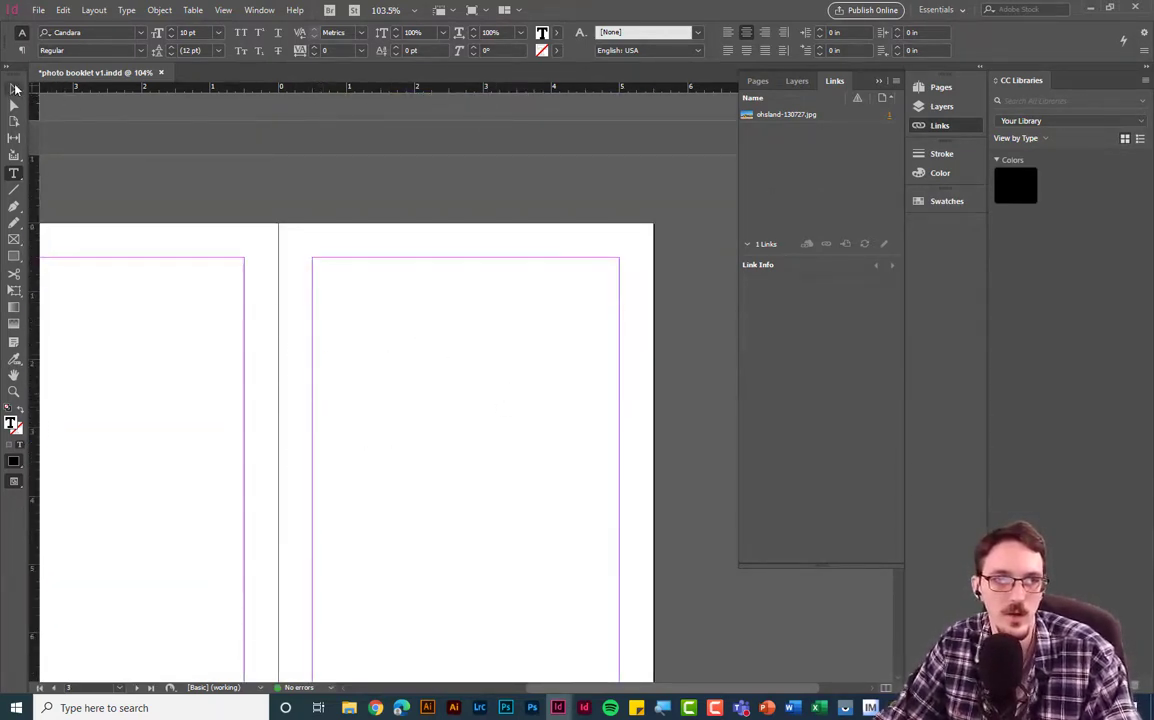
- Load ohsland-130902.jpg and ohsland-131338.jpg from ohs Export v1 for placing on the spread
click(203, 326)
drag(199, 361, 399, 288)
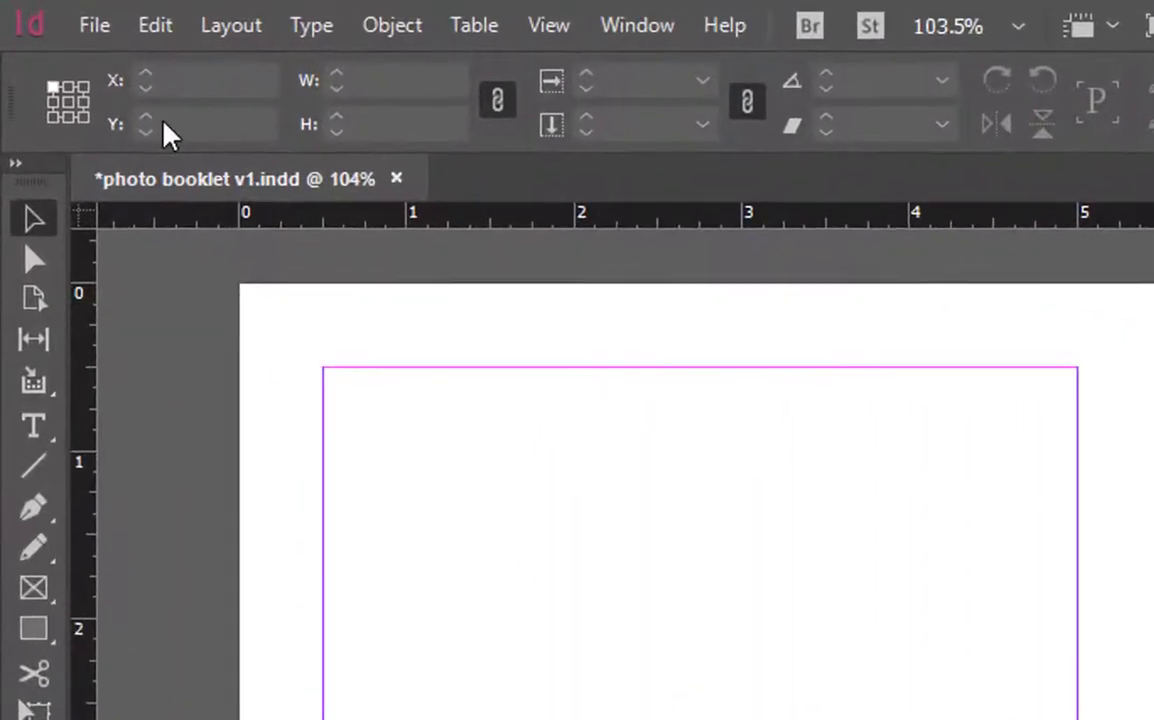
click(97, 25)
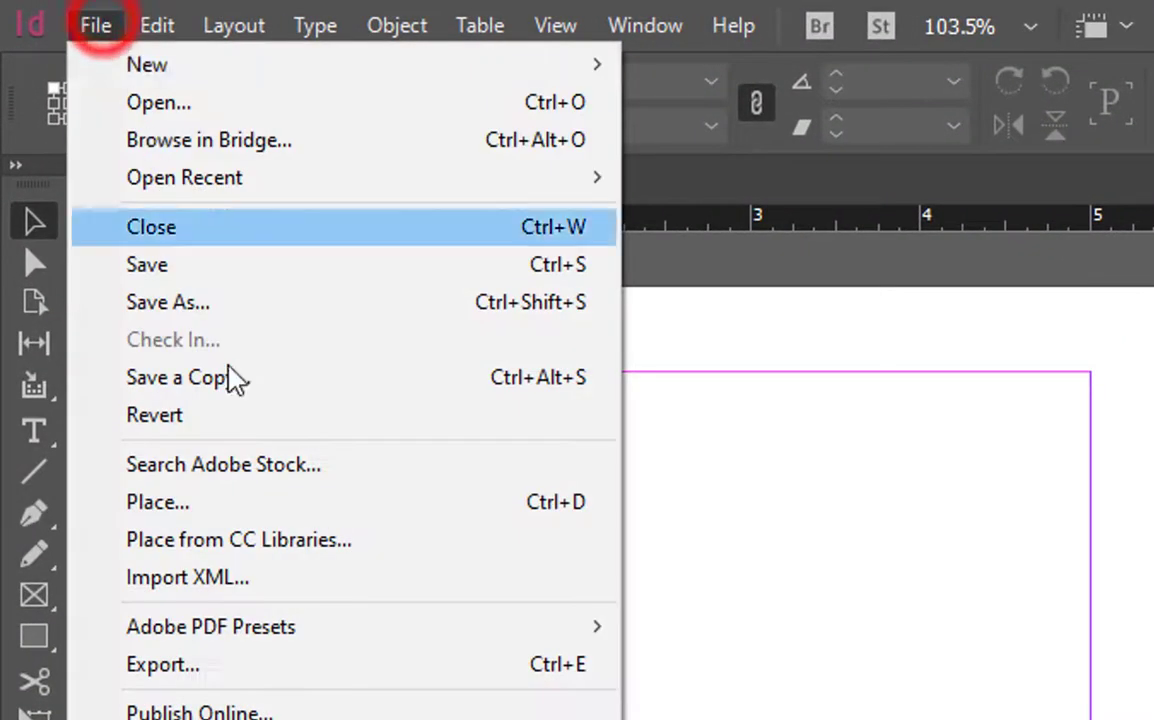
click(250, 502)
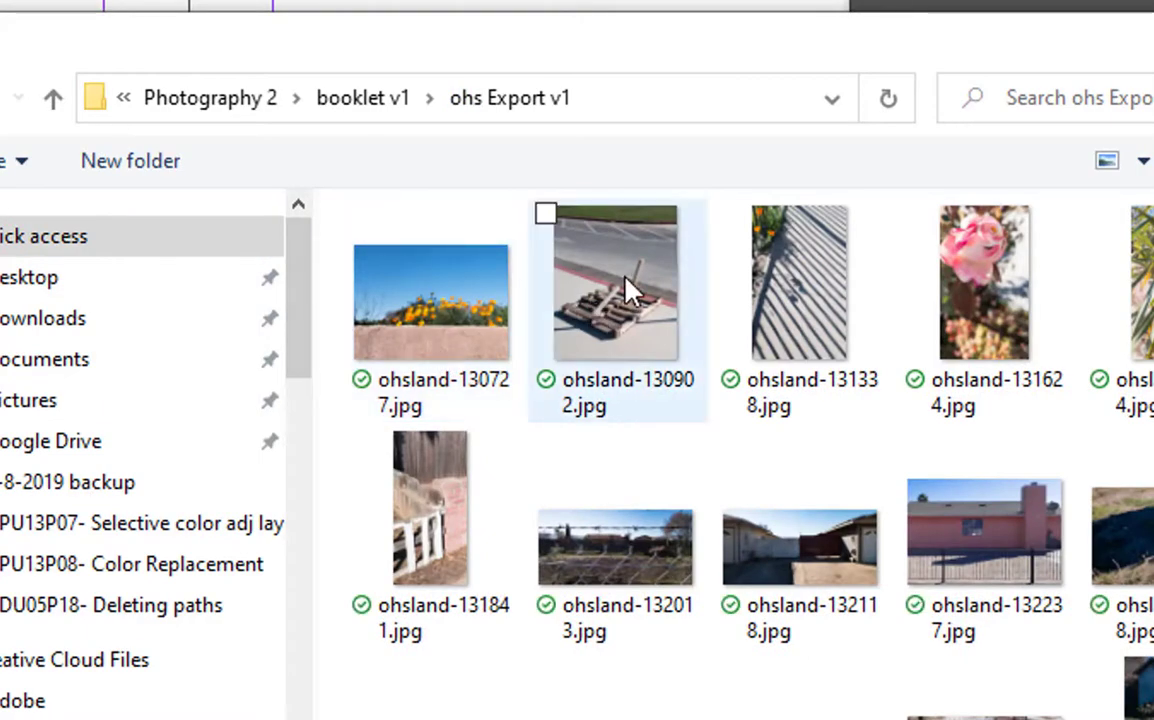
click(665, 330)
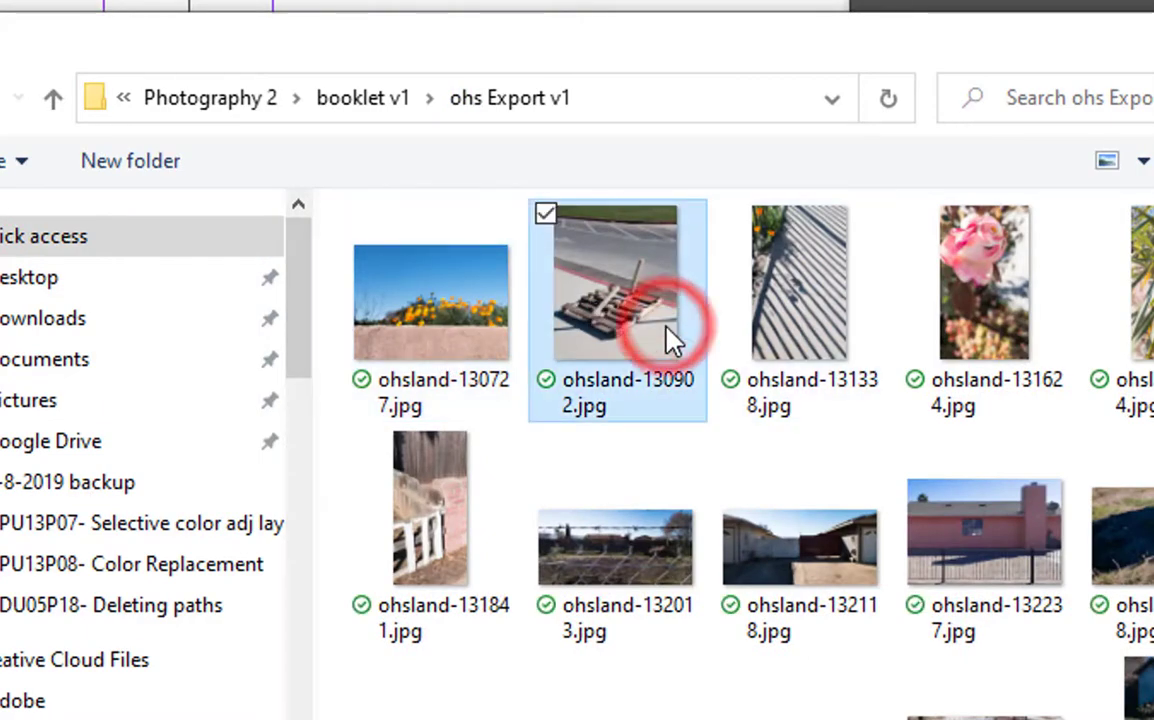
shift+click(817, 327)
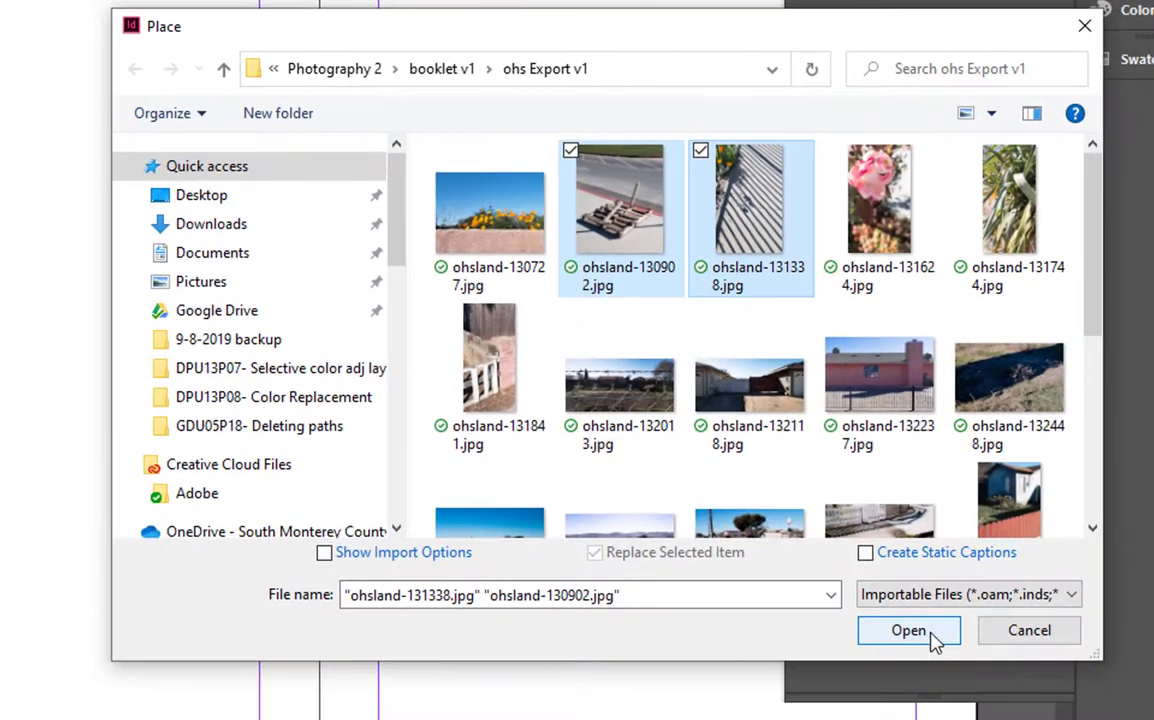
click(932, 636)
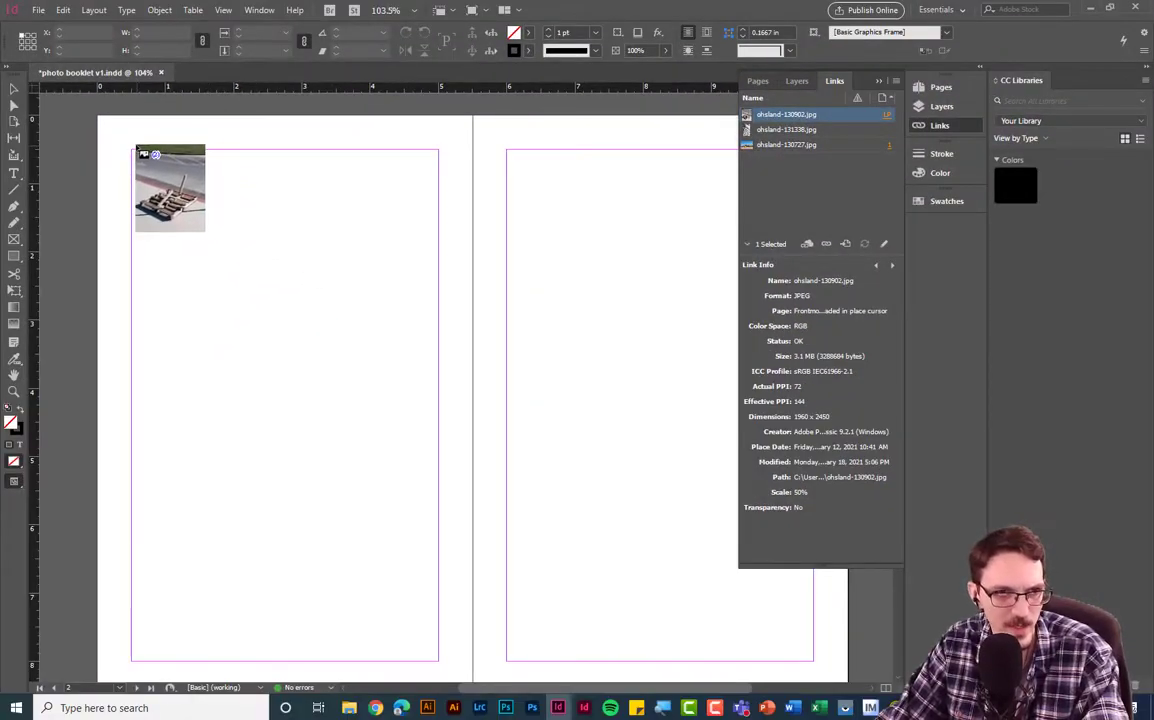
- Place the pallet photo on page 2 and the fence-shadow photo on page 3, stretching the pallet frame down
drag(133, 150, 438, 420)
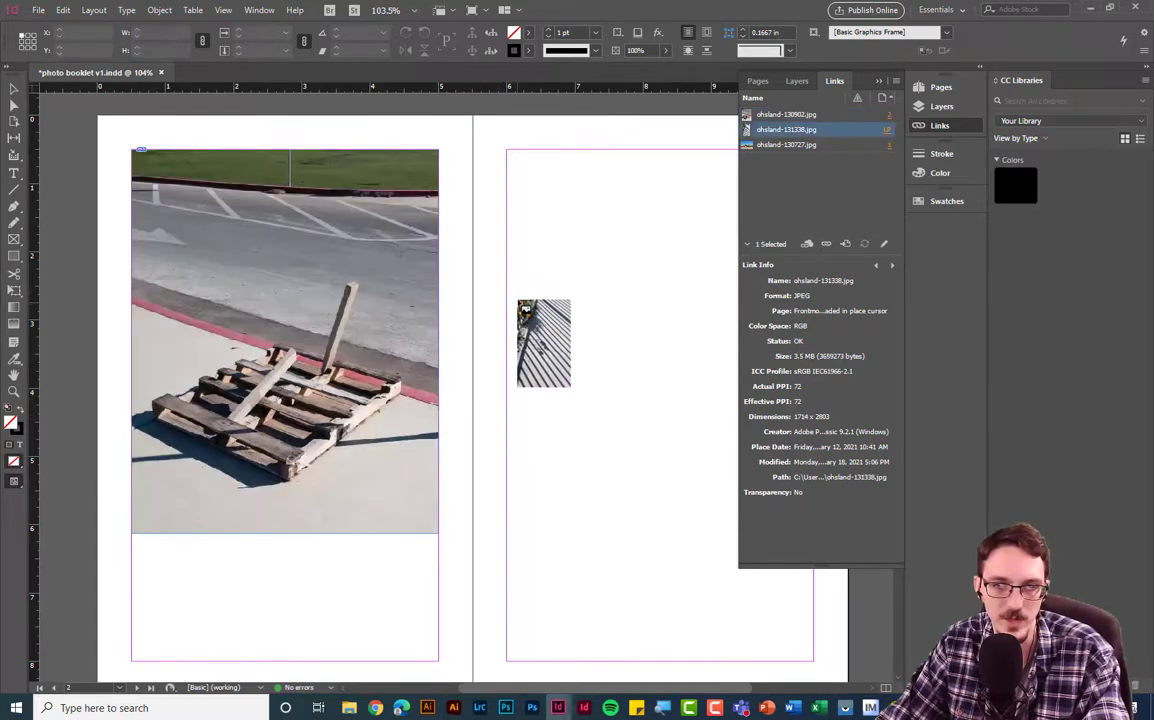
drag(507, 150, 815, 655)
click(303, 345)
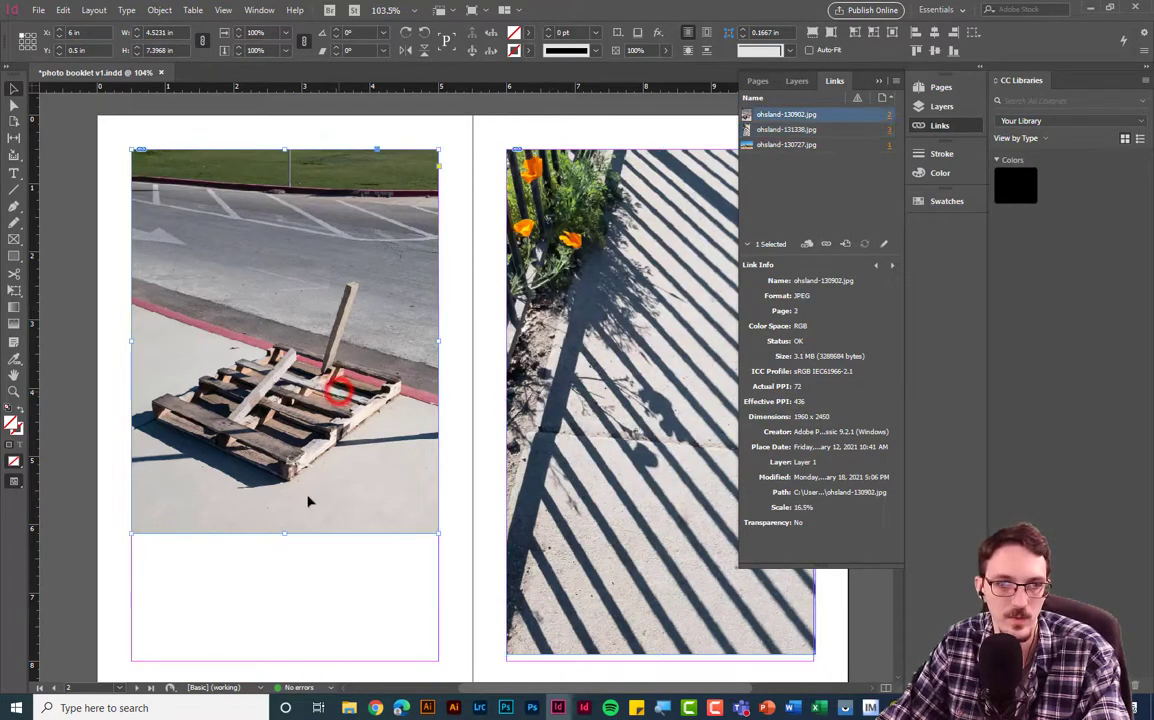
drag(285, 534, 284, 662)
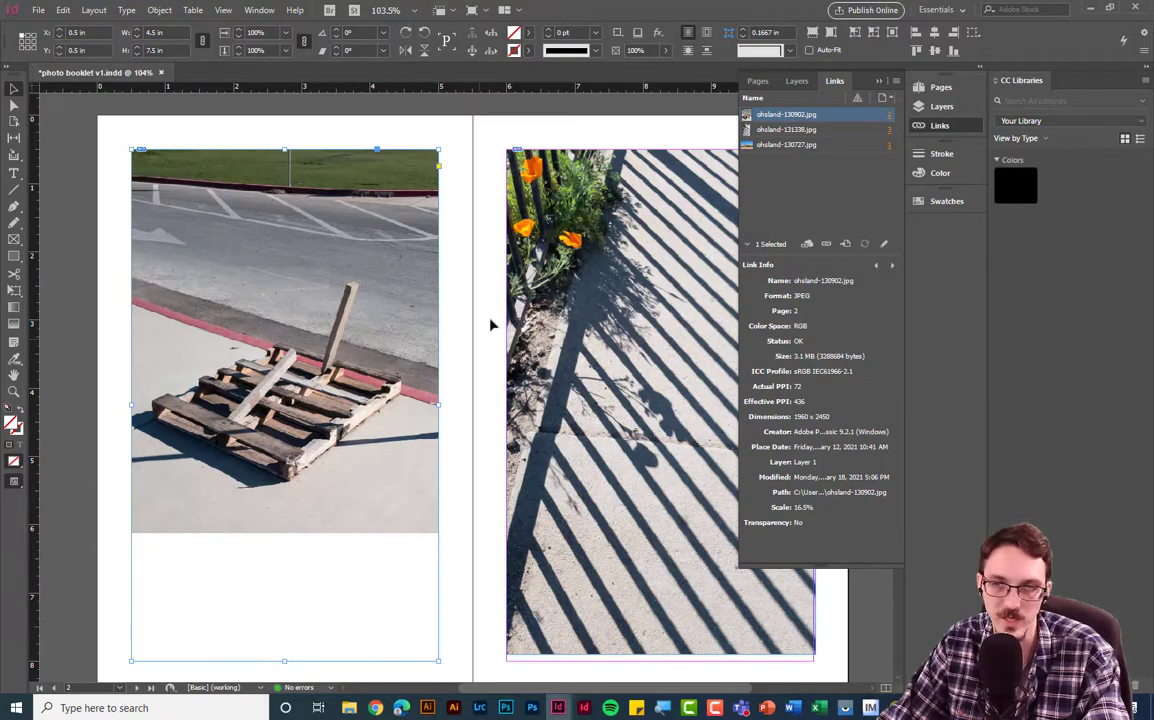
- Fill the pallet frame proportionally and extend it to the spine and left page edge
click(813, 32)
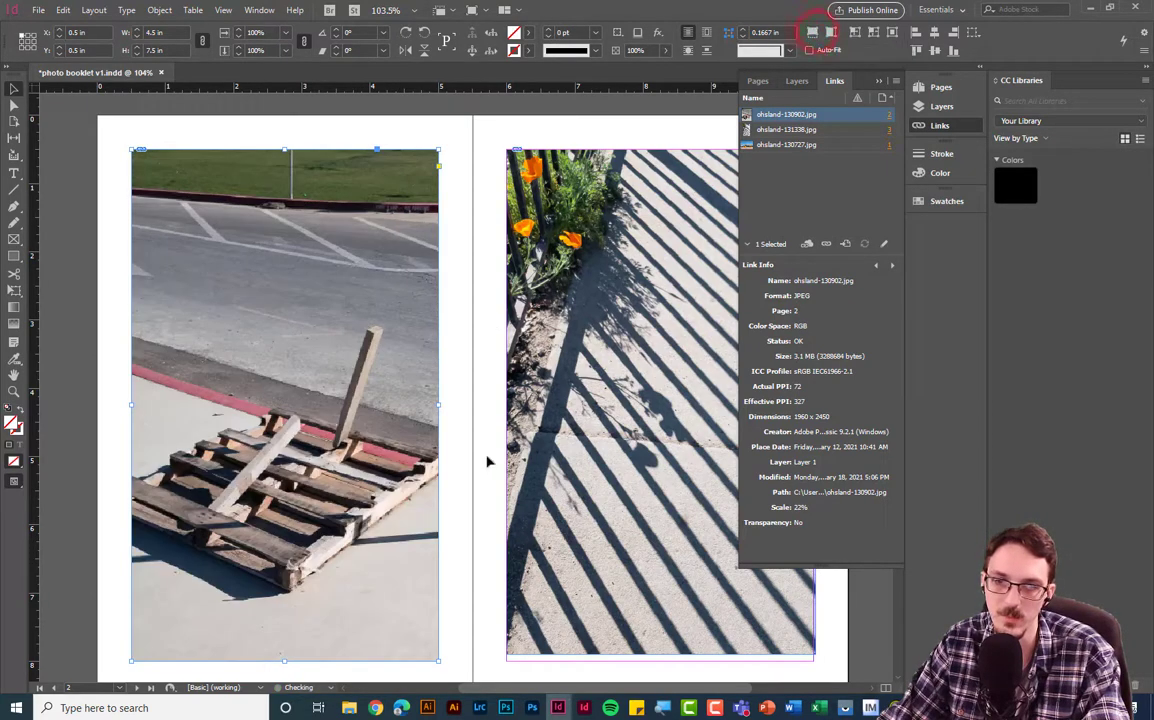
drag(437, 406, 472, 406)
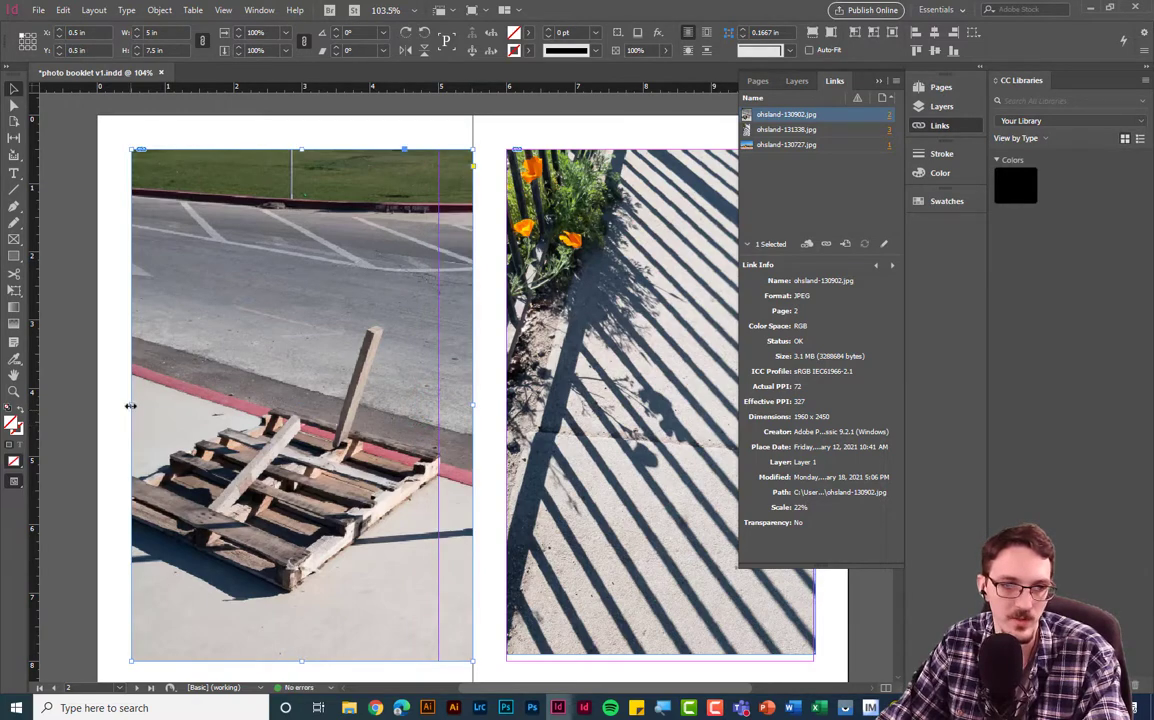
drag(118, 405, 98, 405)
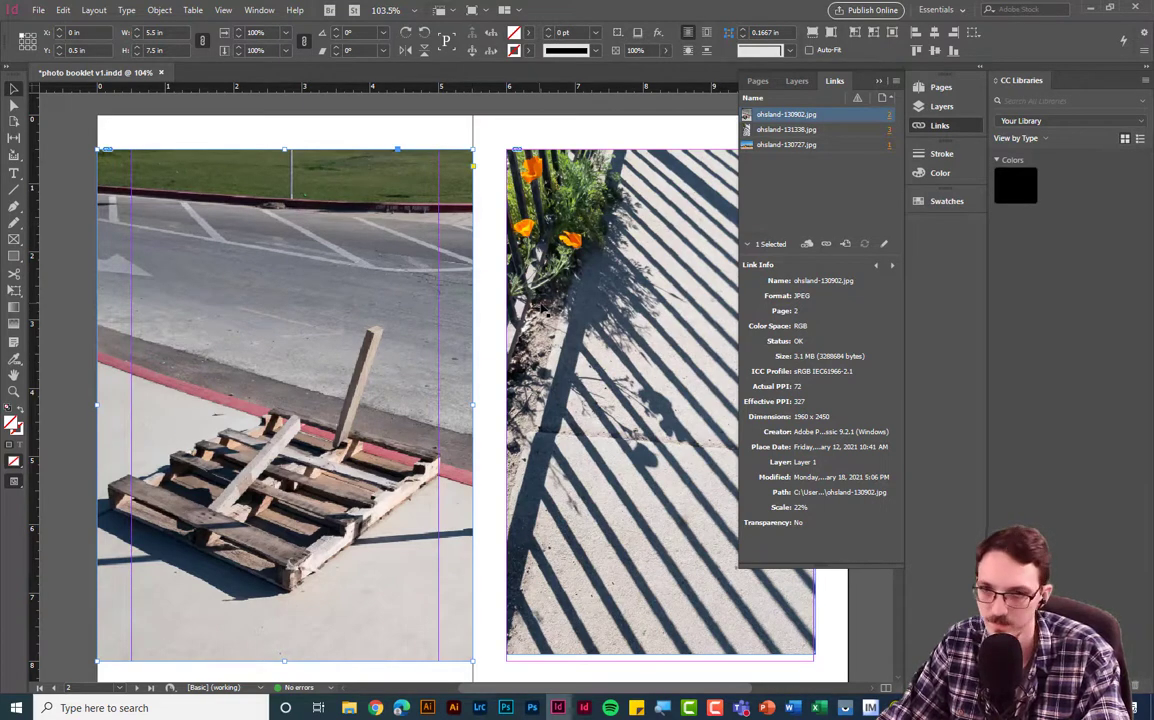
click(881, 81)
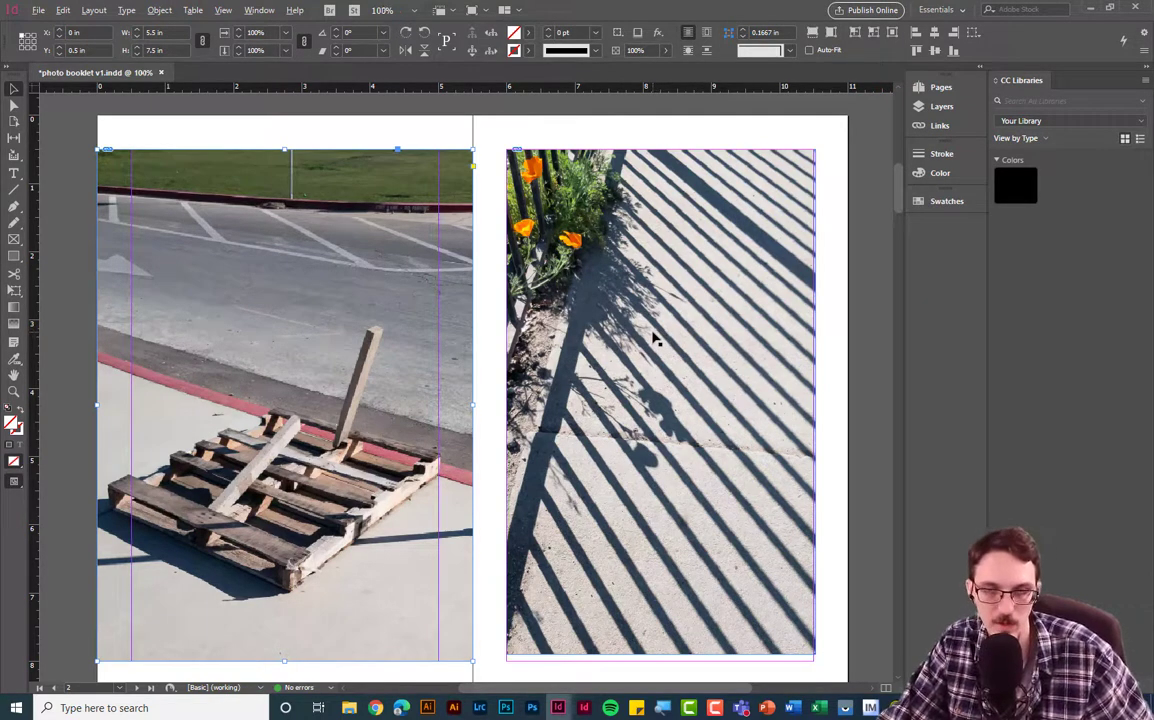
scroll(655, 340, down, 2)
- Zoom out to see all pages, deselect the pallet photo, and save photo booklet v1.indd
scroll(655, 341, down, 2)
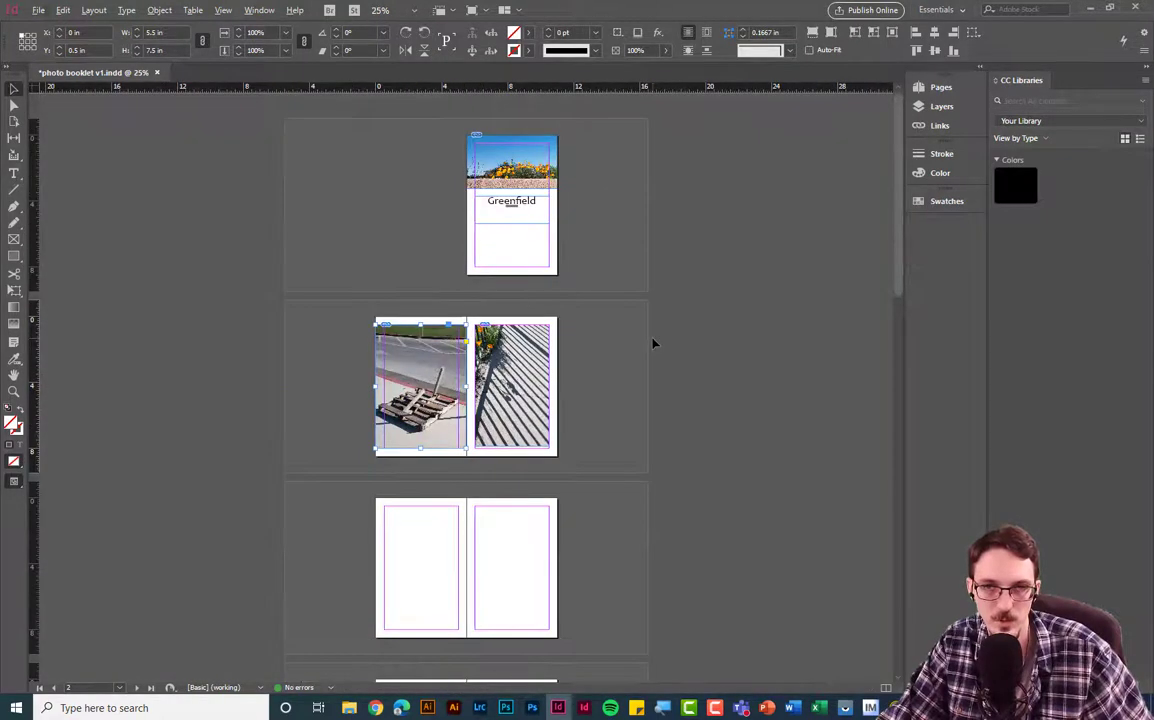
click(535, 249)
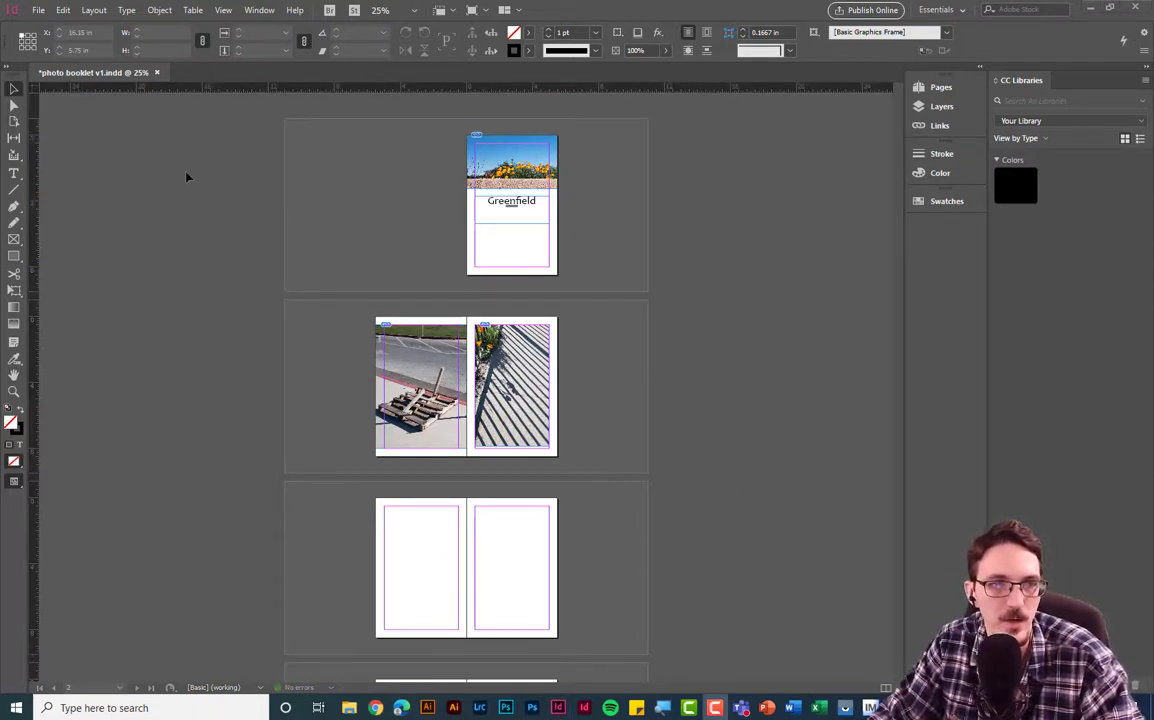
click(41, 11)
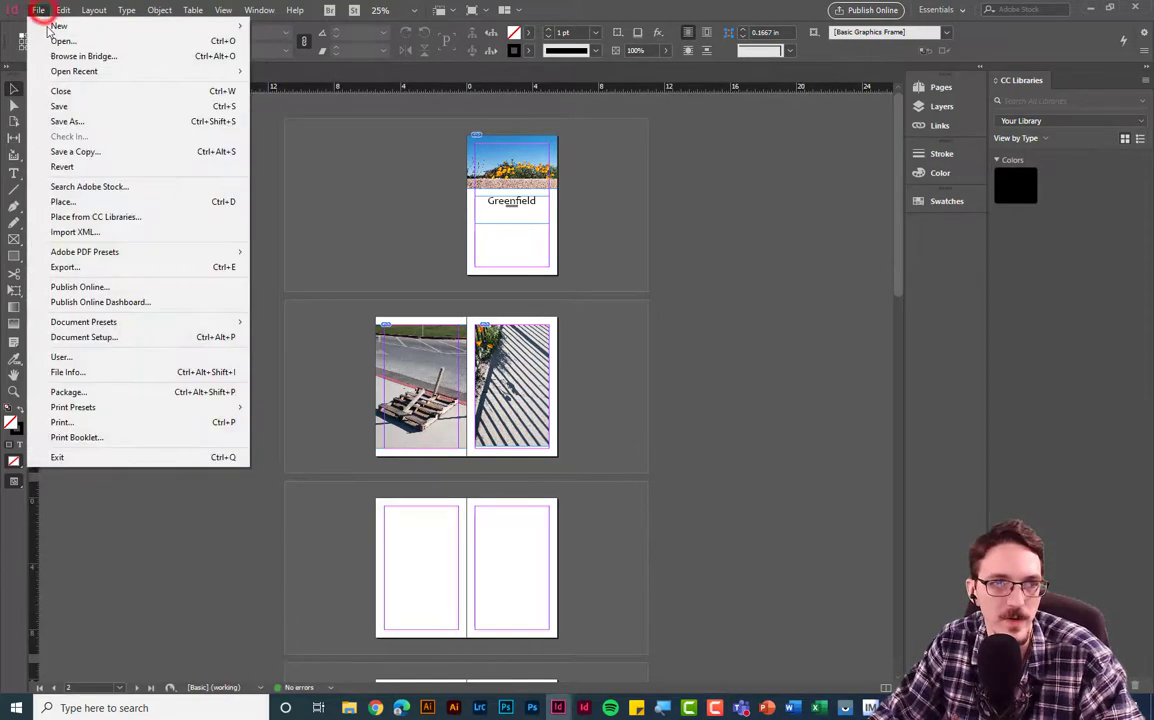
click(63, 105)
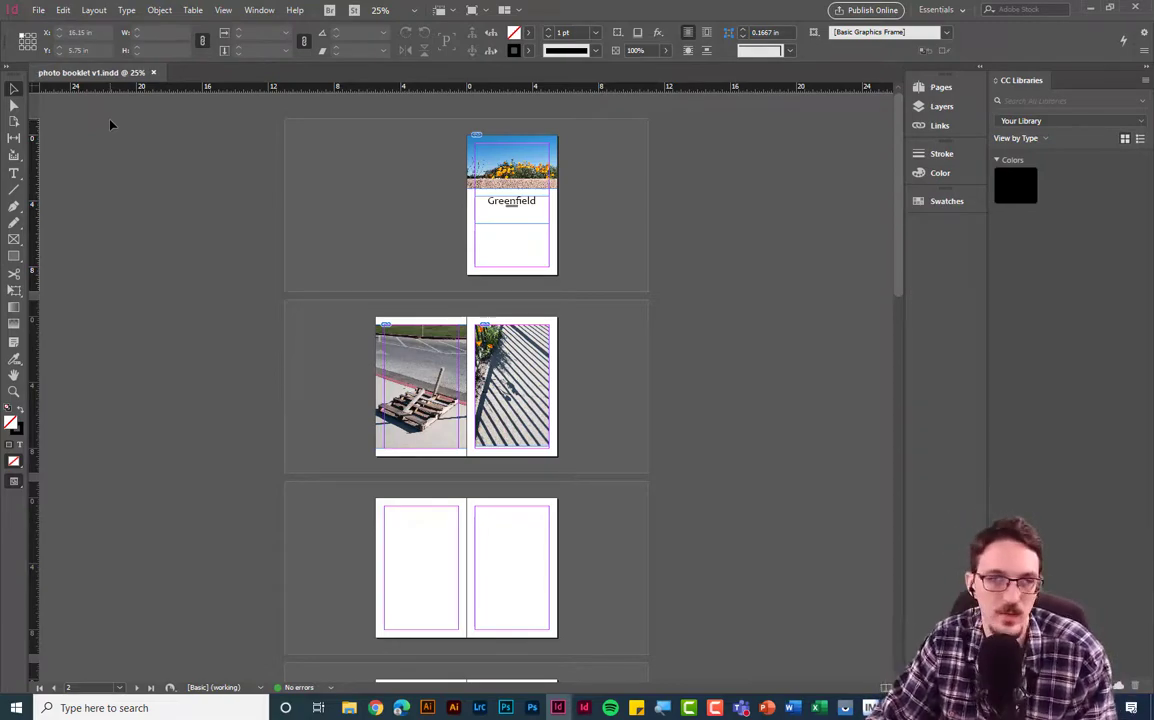
click(42, 14)
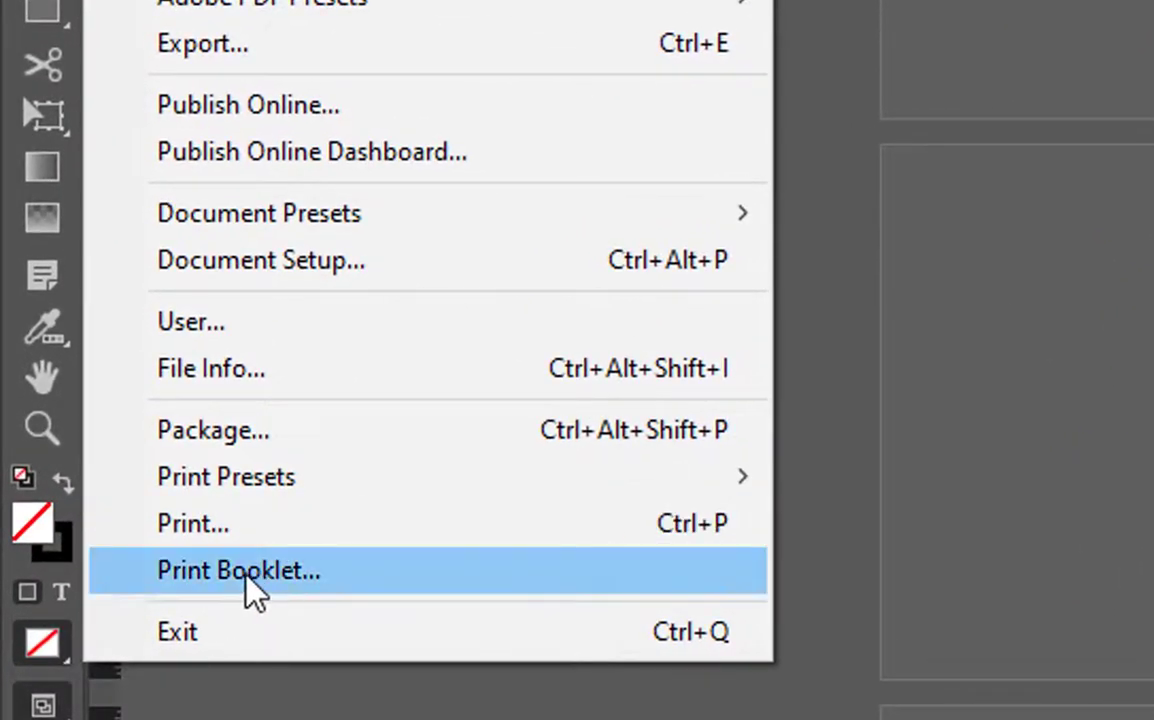
- Print the booklet 2-up Saddle Stitch to the Adobe PDF printer on Letter paper in landscape
click(373, 570)
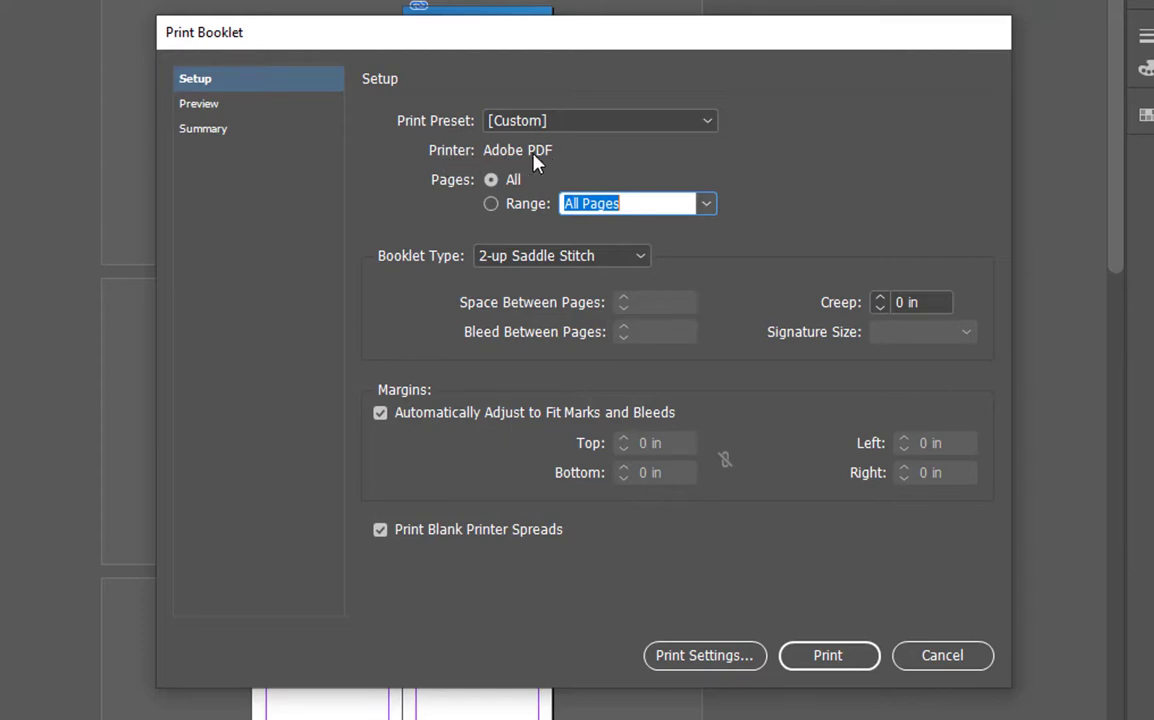
click(706, 658)
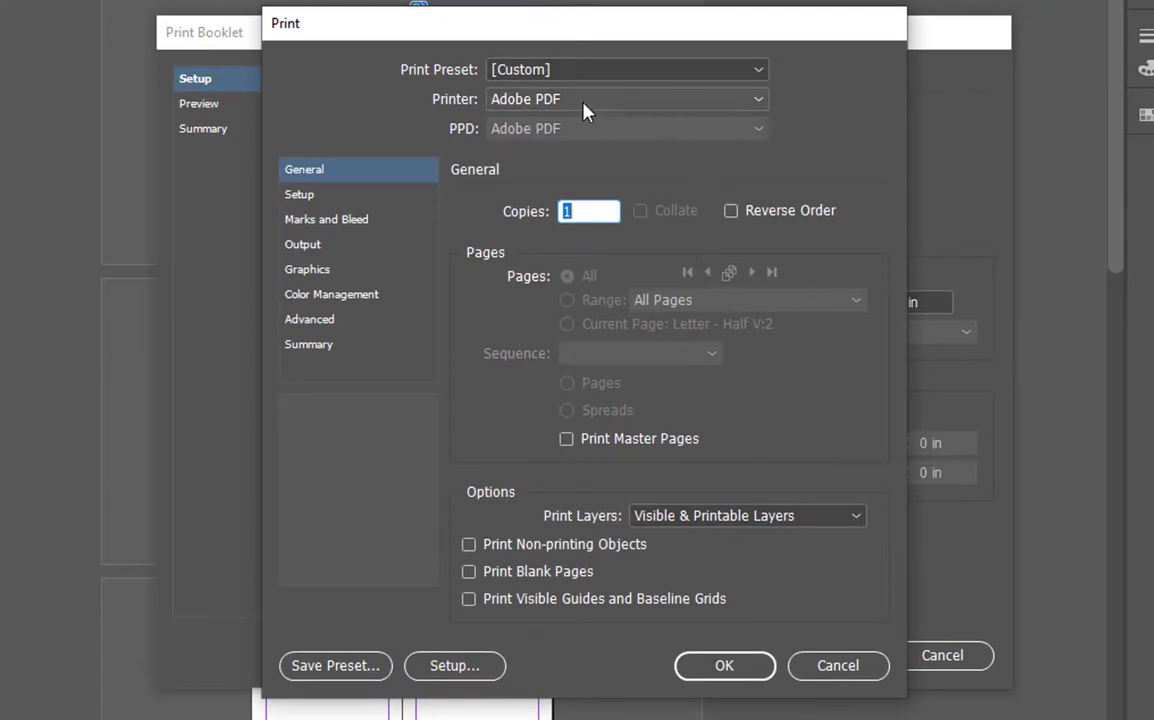
click(668, 97)
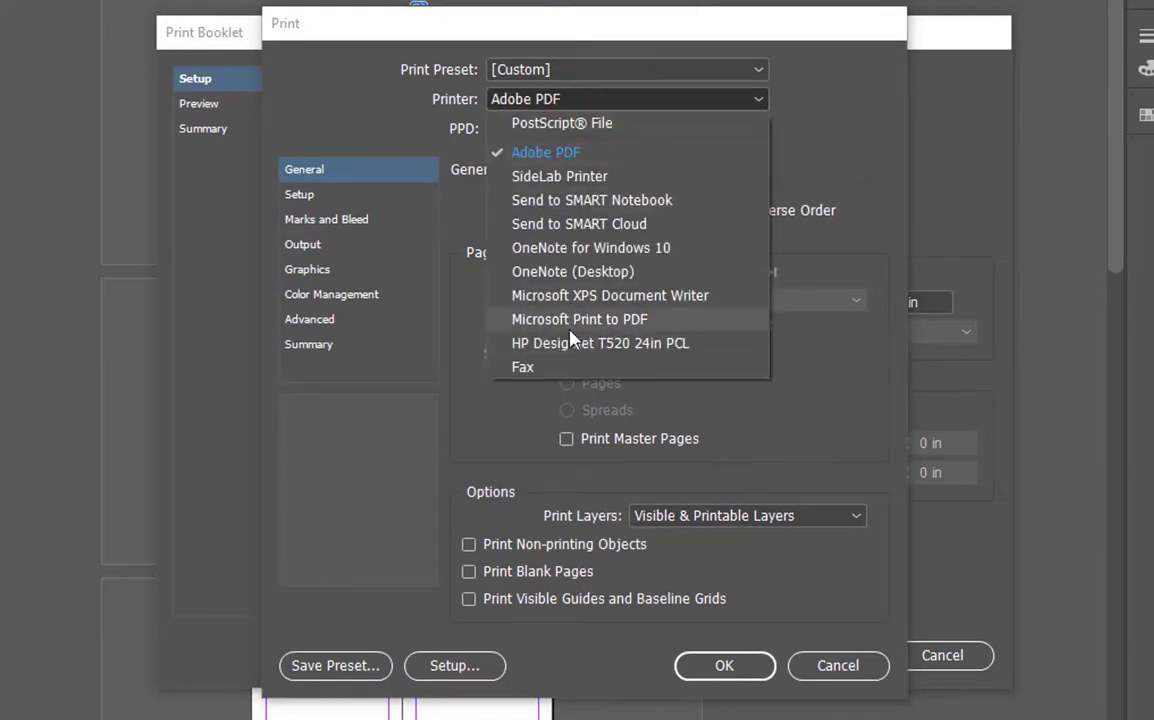
click(833, 148)
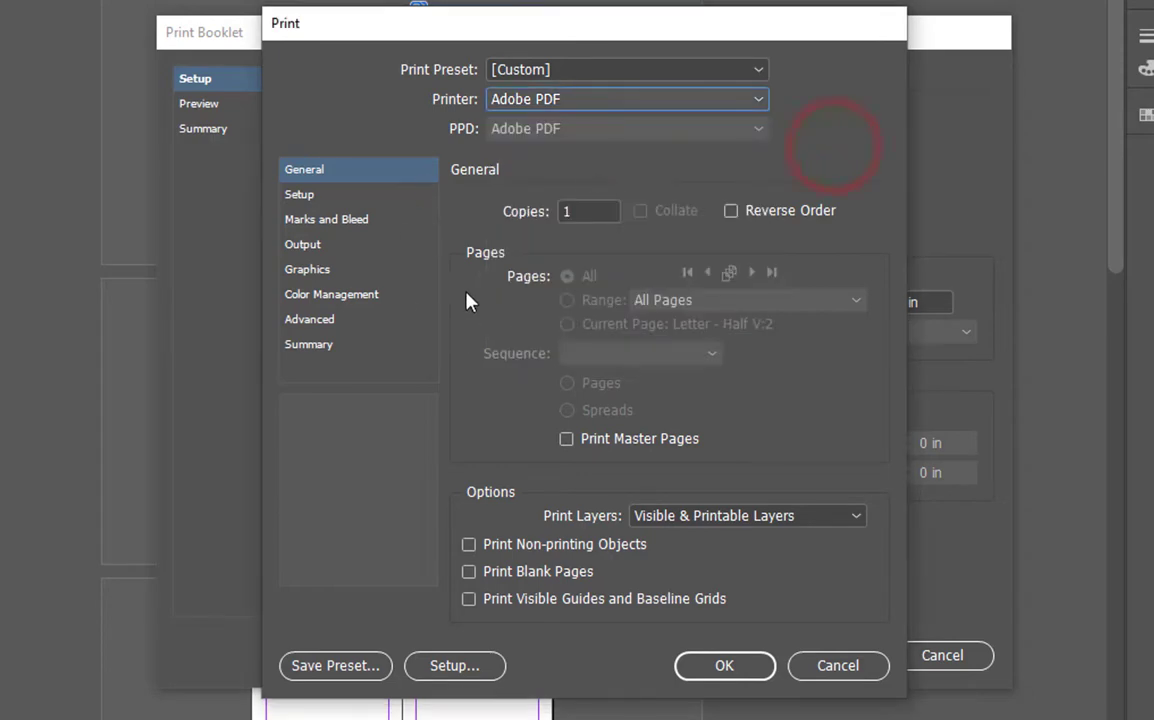
click(317, 197)
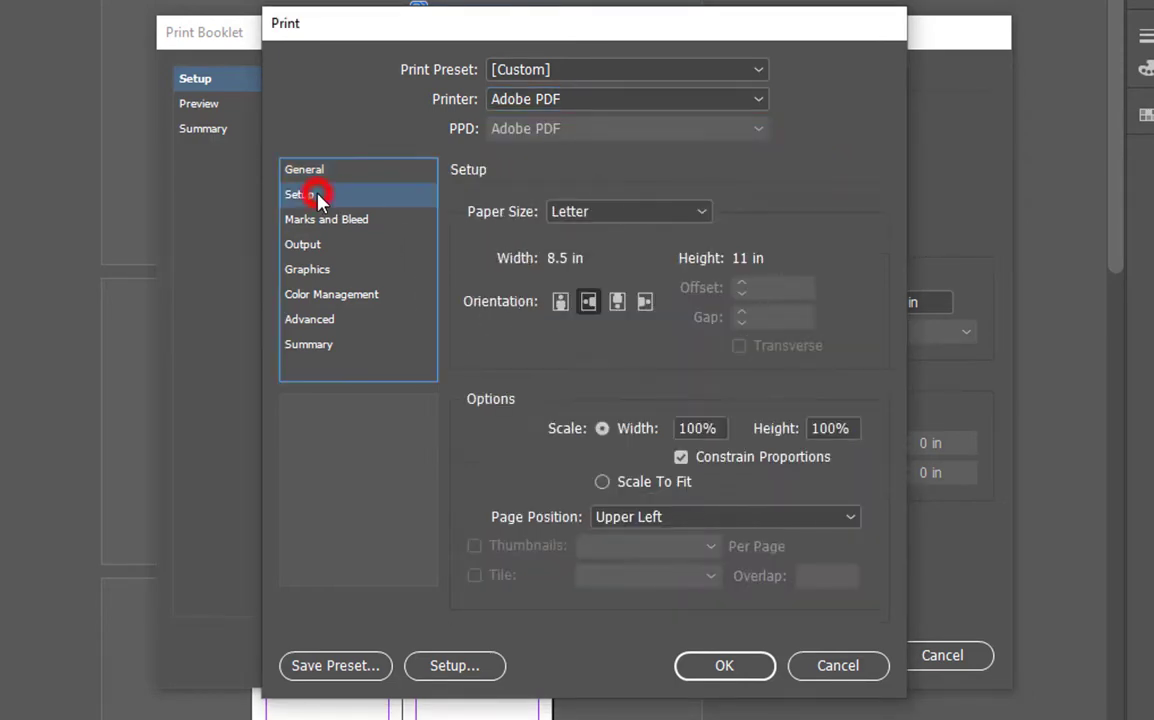
click(587, 303)
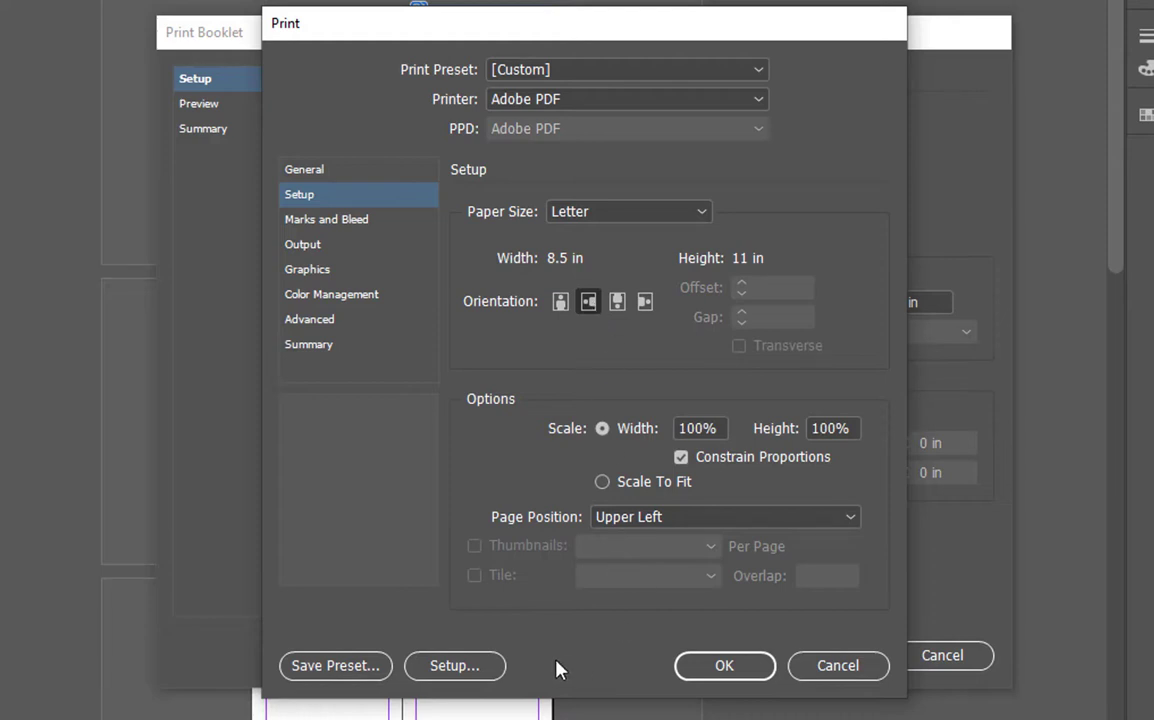
click(695, 676)
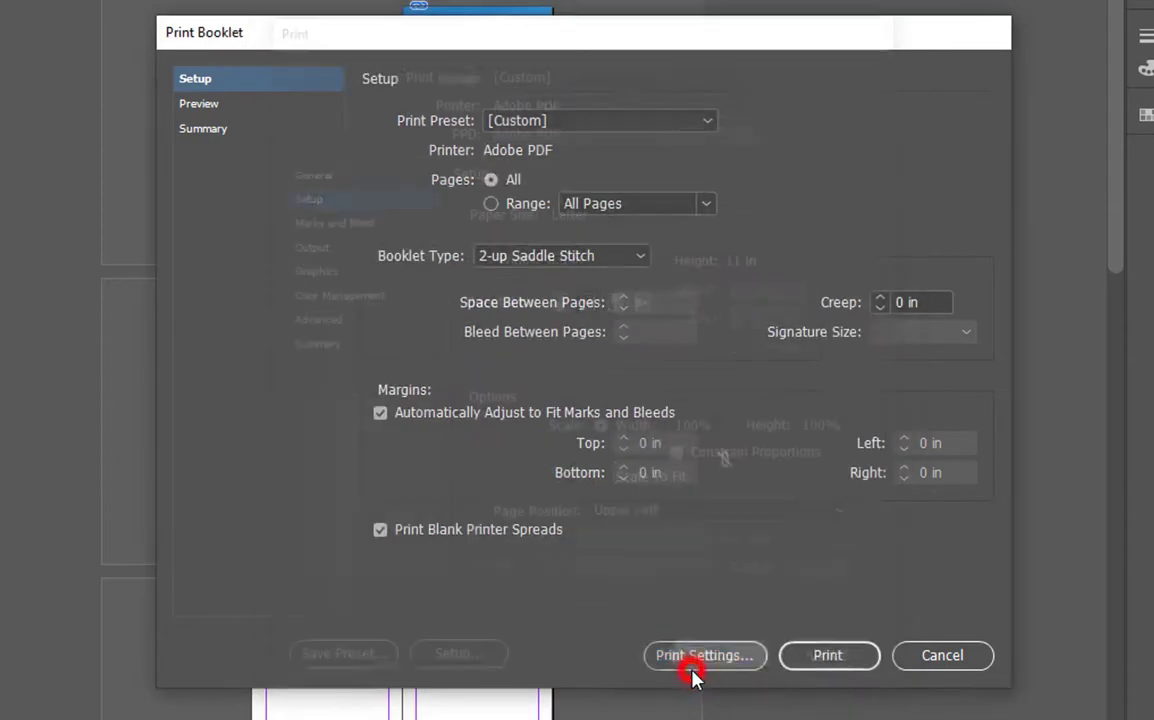
click(817, 658)
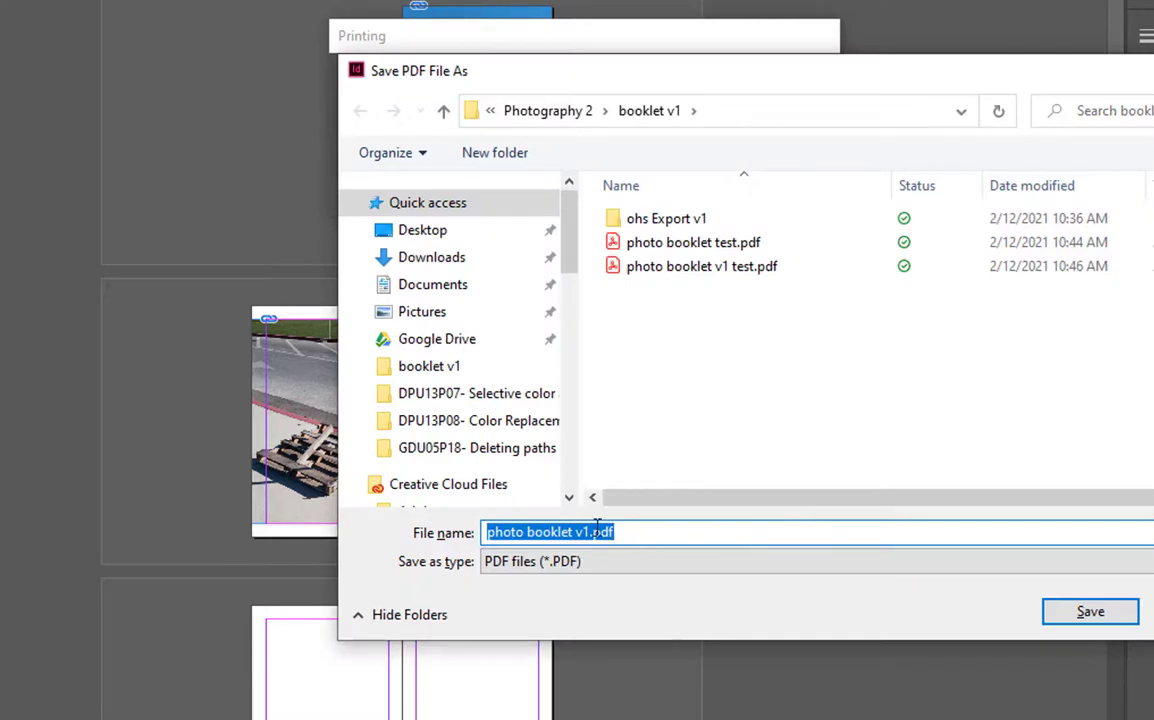
- Add 'test' to the file name and save the PDF as photo booklet v1 tesst.pdf
click(592, 532)
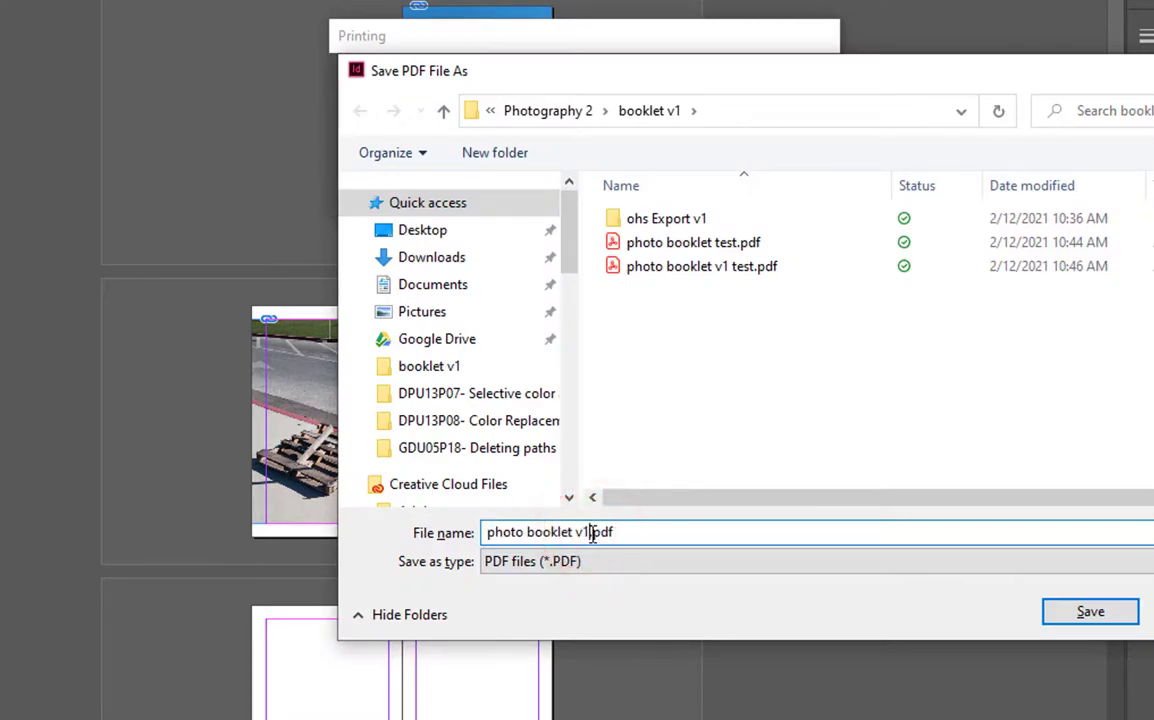
text(test)
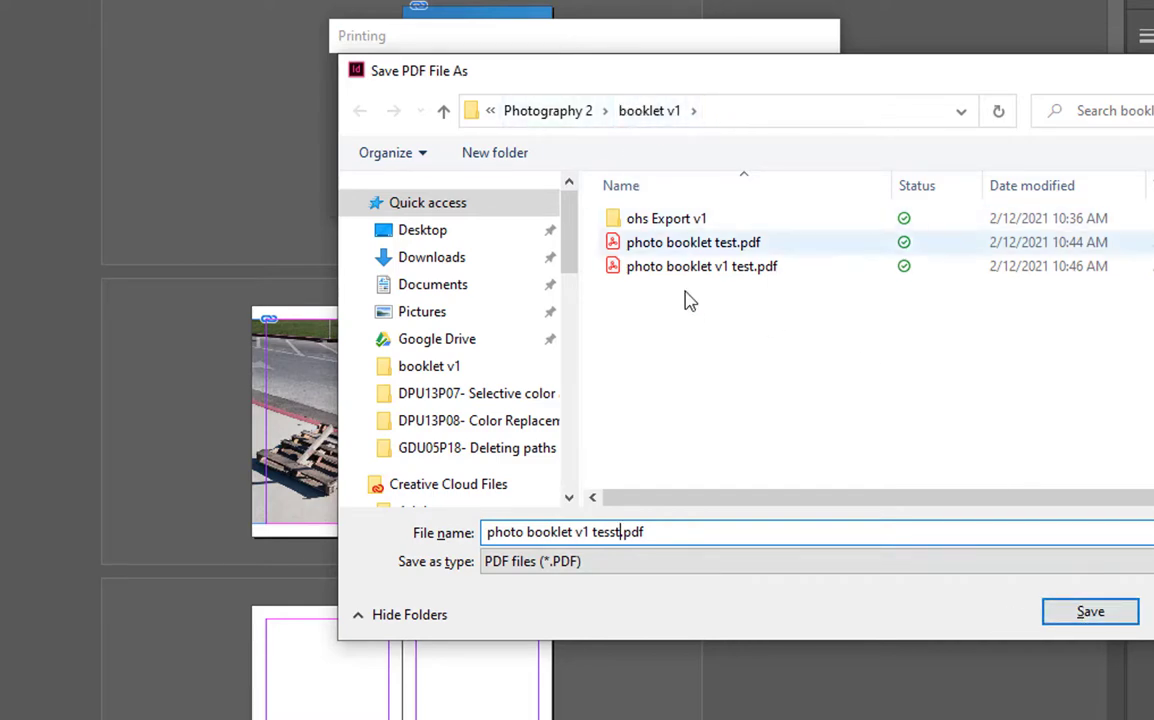
click(1072, 618)
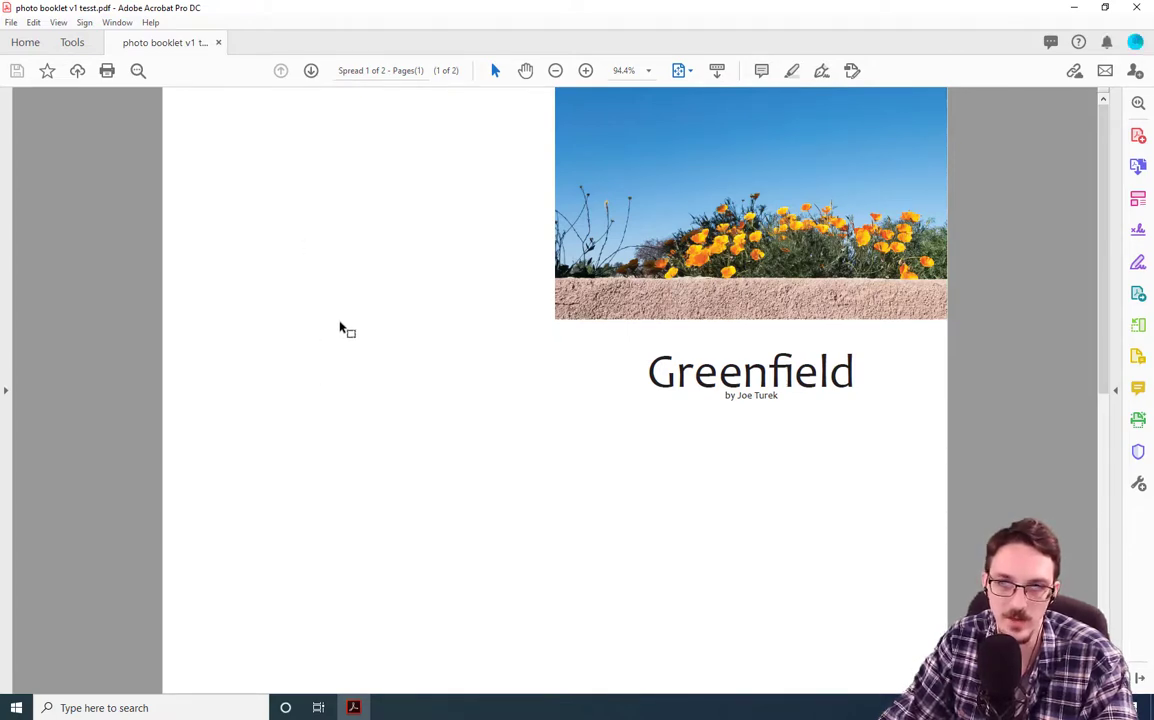
- Scroll the PDF from the Greenfield cover spread to spread 2 with the pallet and fence-shadow photos
drag(1103, 302, 1108, 470)
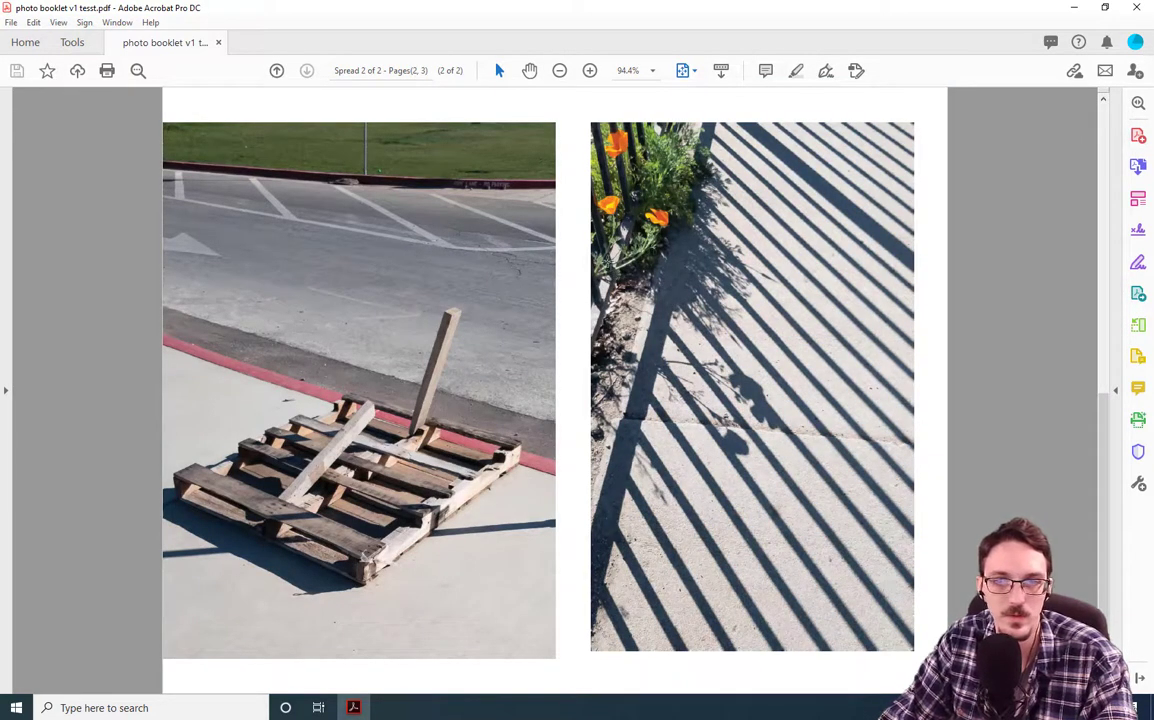
scroll(548, 235, up, 2)
scroll(548, 235, down, 2)
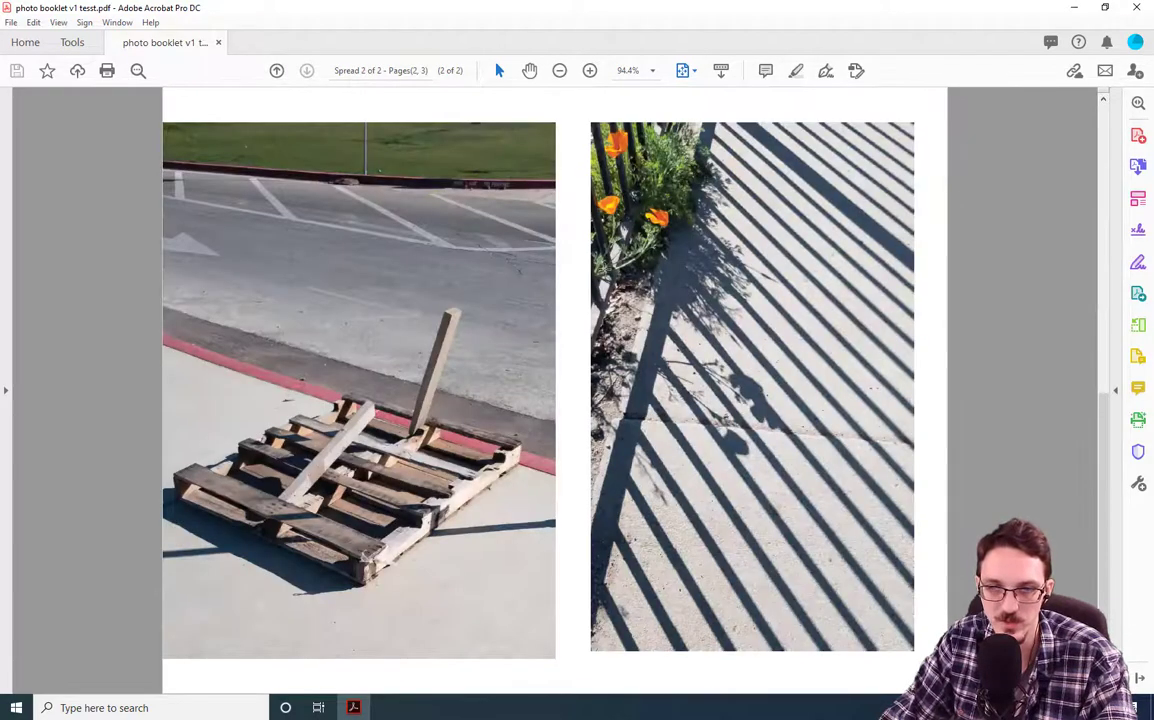